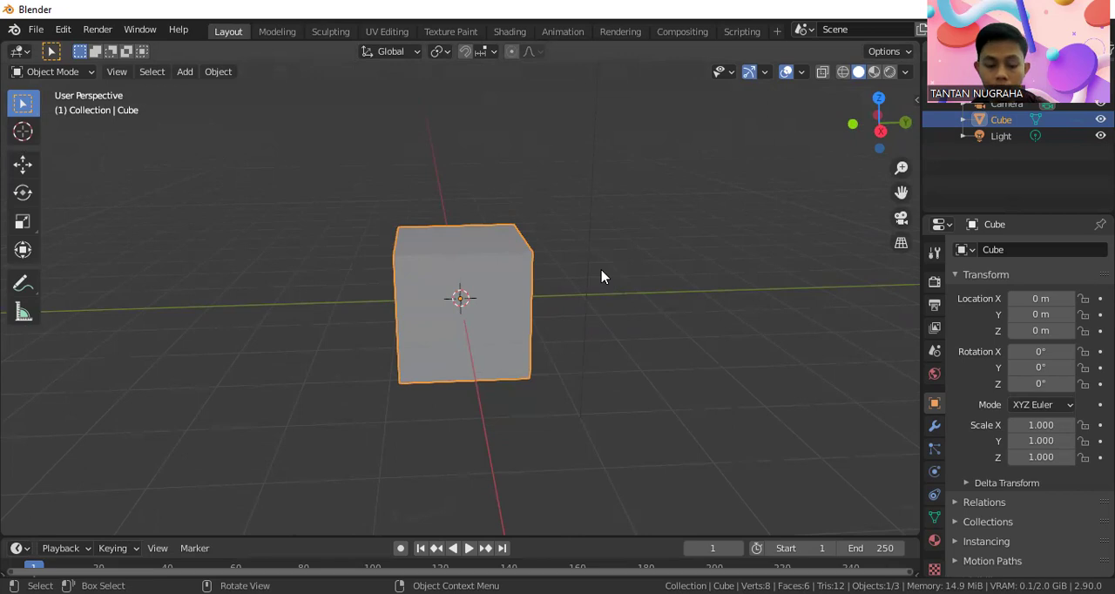
Add a UV sphere mesh and move it along the Y axis to about 2.99 m, beside the cube
key(shift+a)
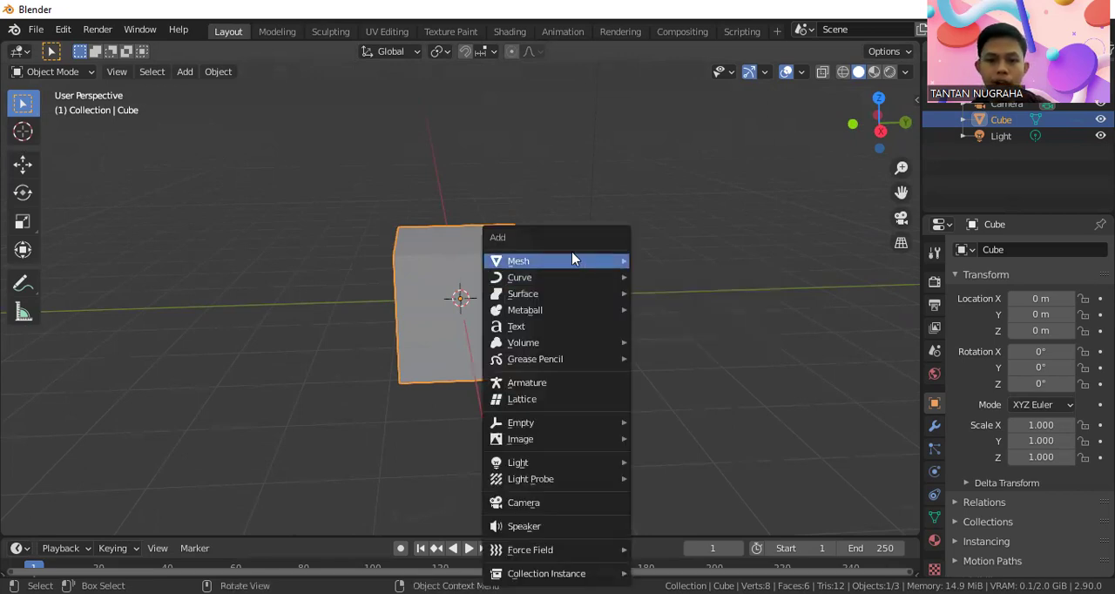
mouse_move(574, 257)
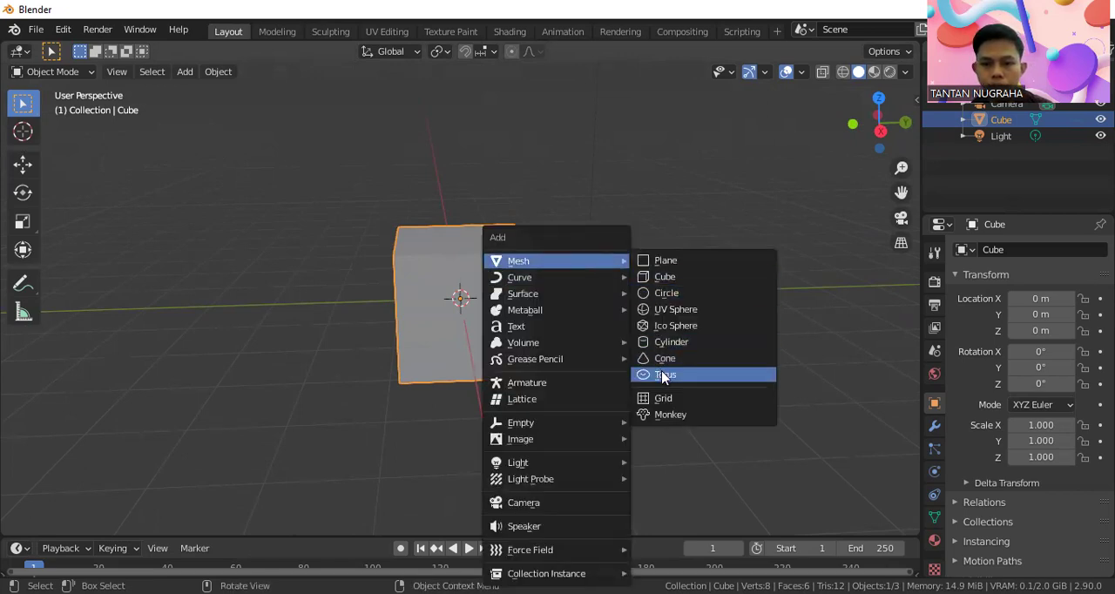
click(690, 322)
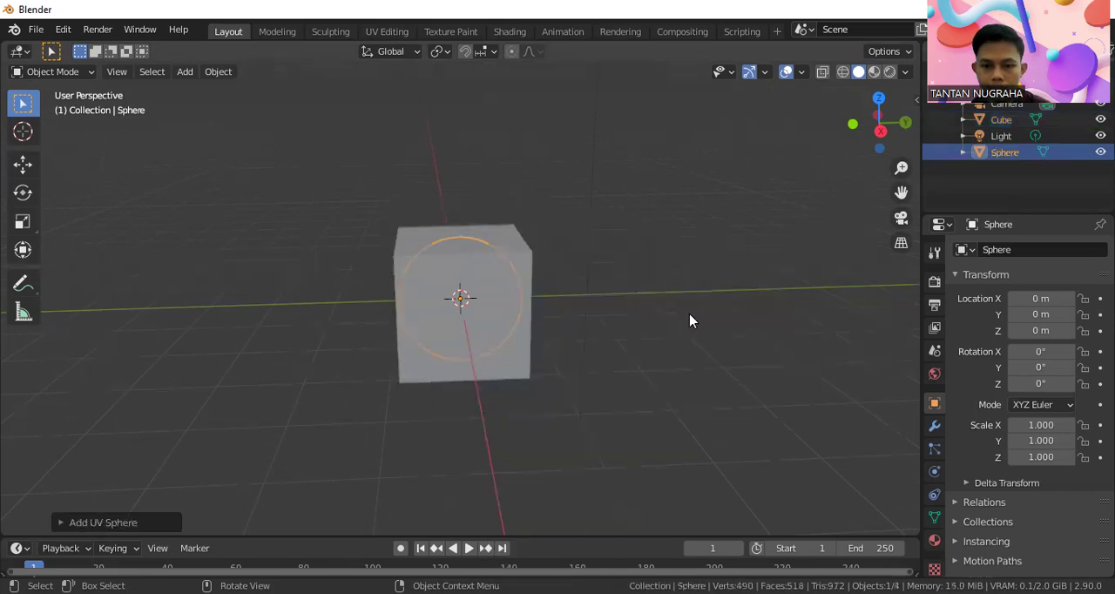
key(g)
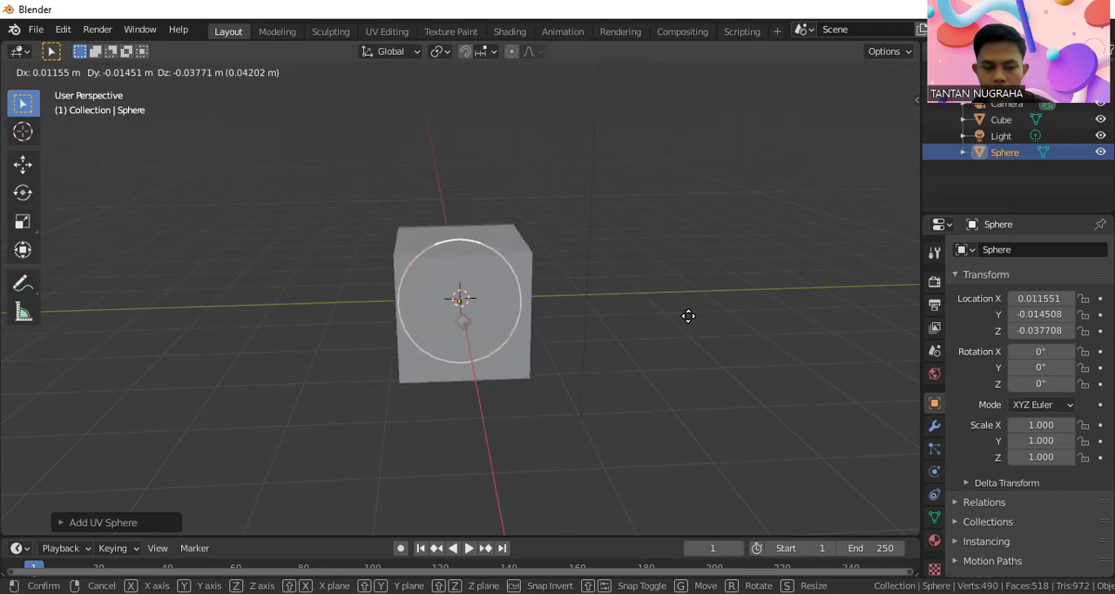
key(y)
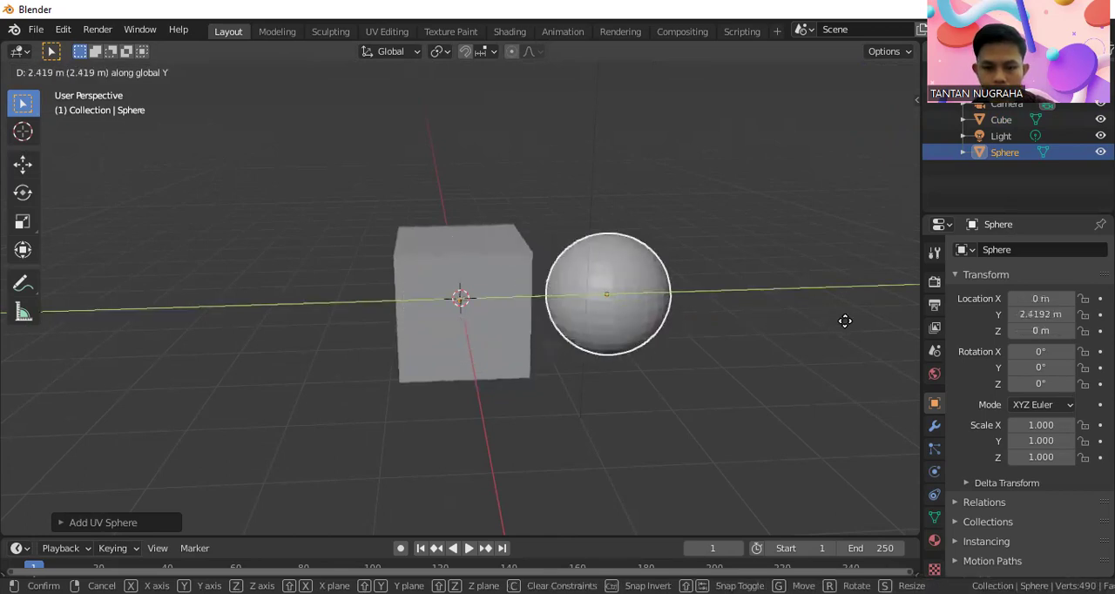
click(870, 330)
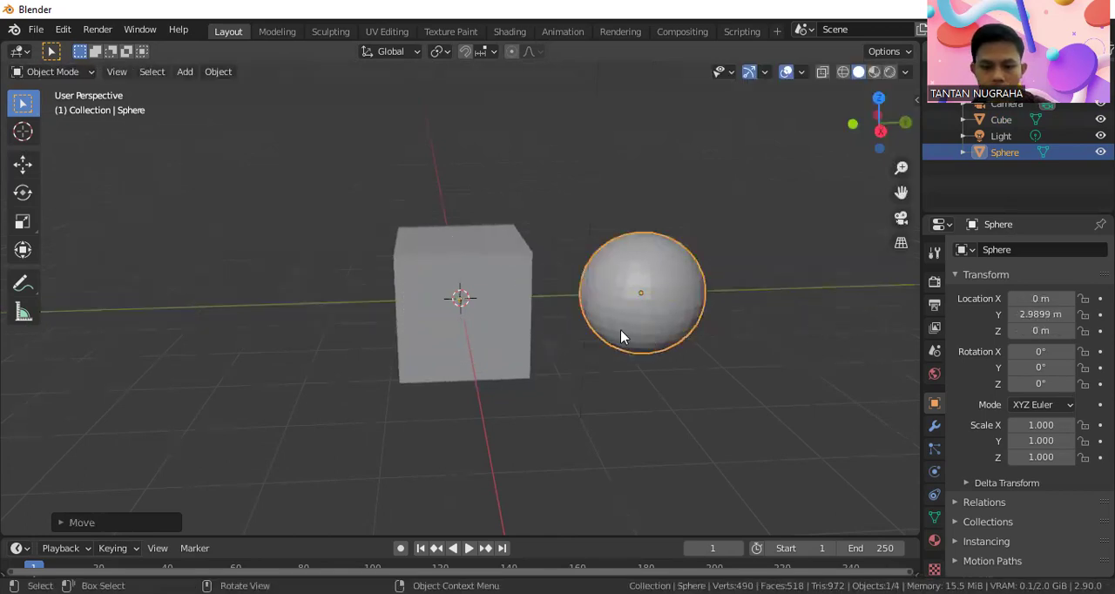
Add a monkey mesh and move it along the Y axis to about -3.82 m, on the cube's opposite side from the sphere
key(shift+a)
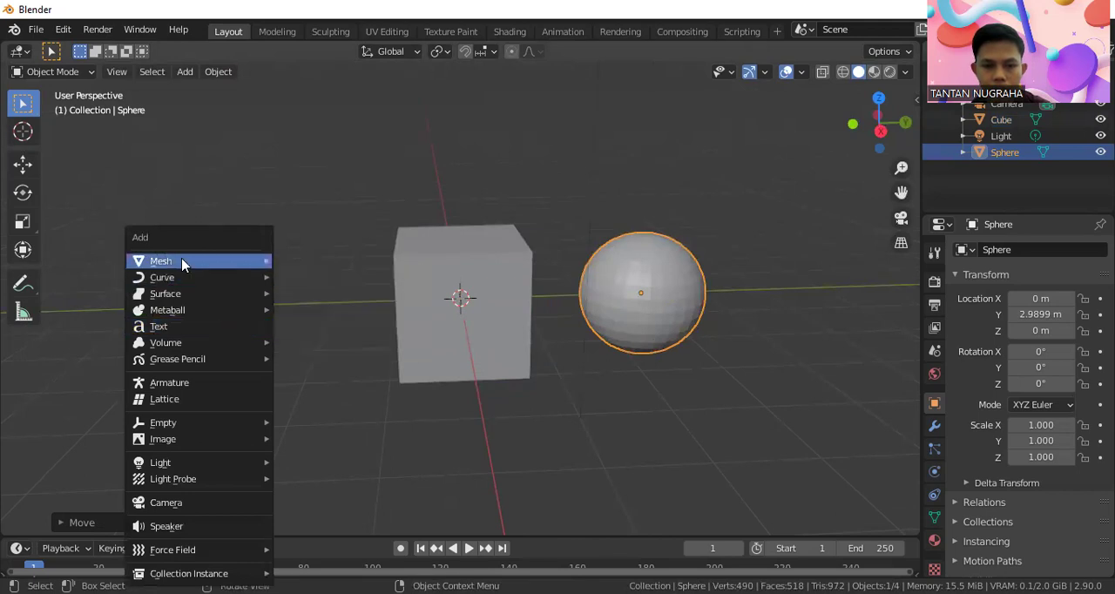
mouse_move(180, 261)
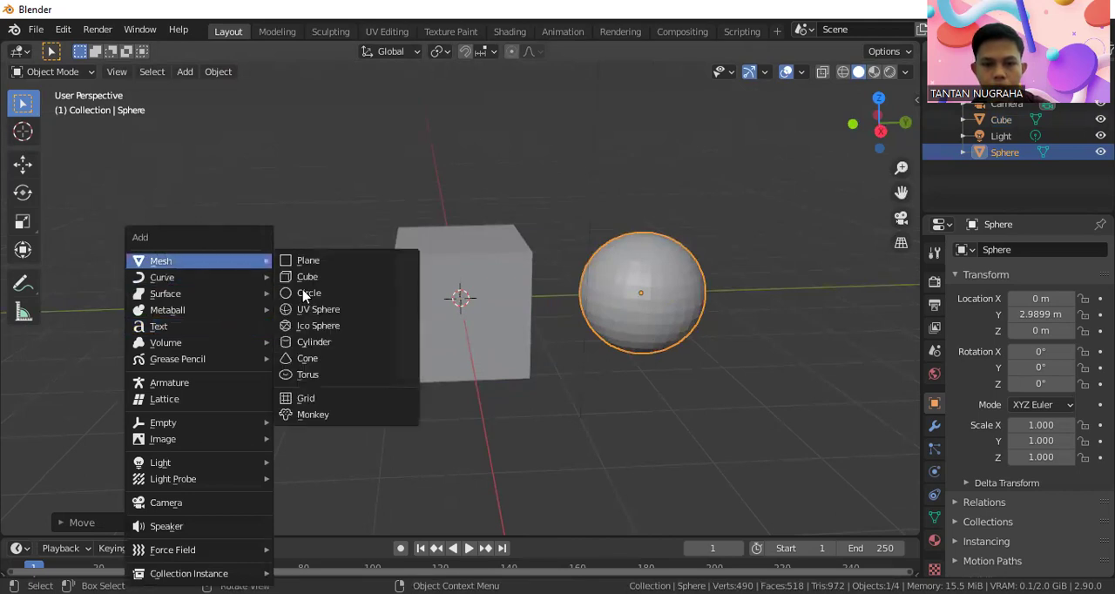
click(325, 414)
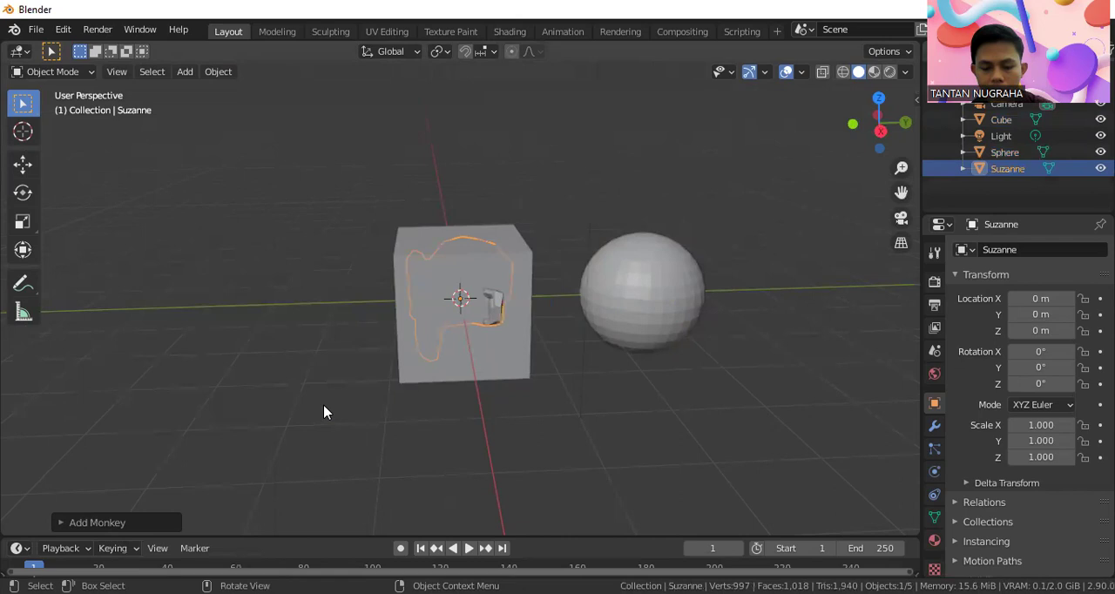
key(g)
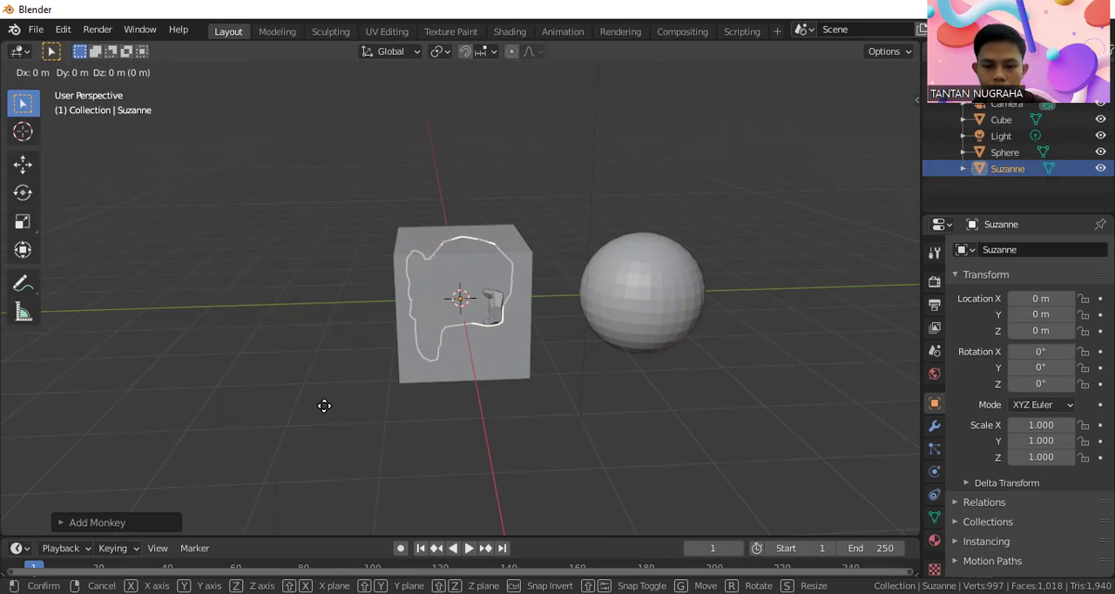
key(y)
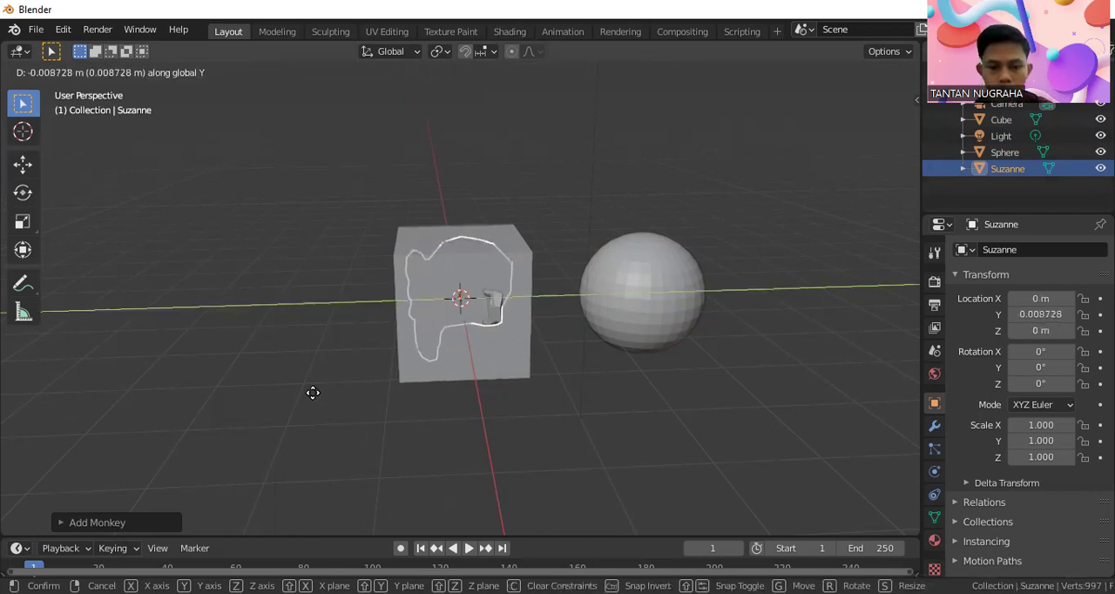
click(85, 365)
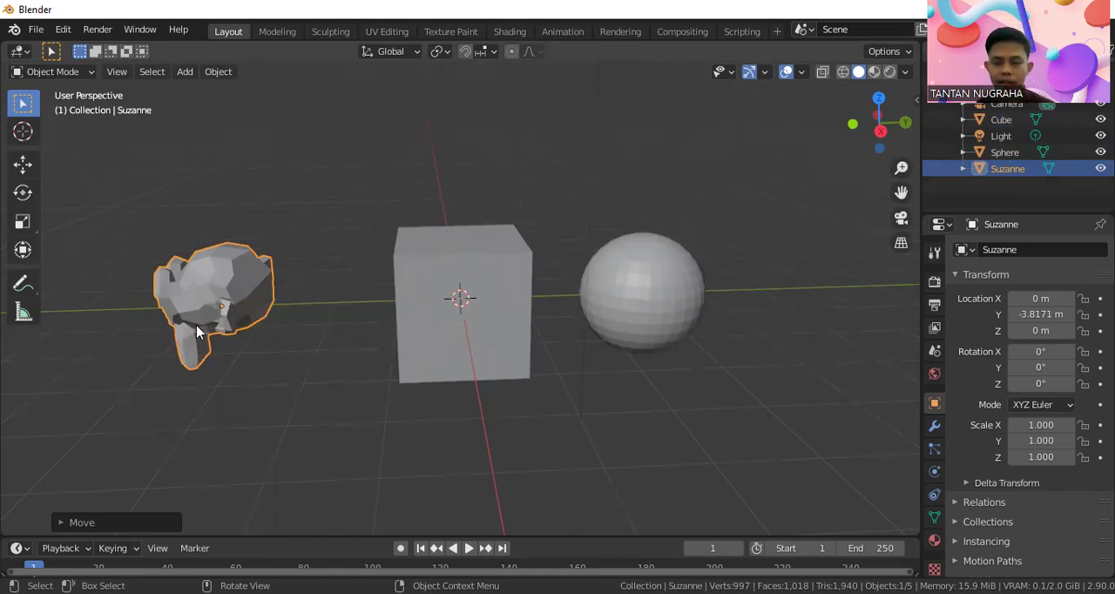
Rotate the monkey head about the Z axis by about 97.6° and deselect it
key(r)
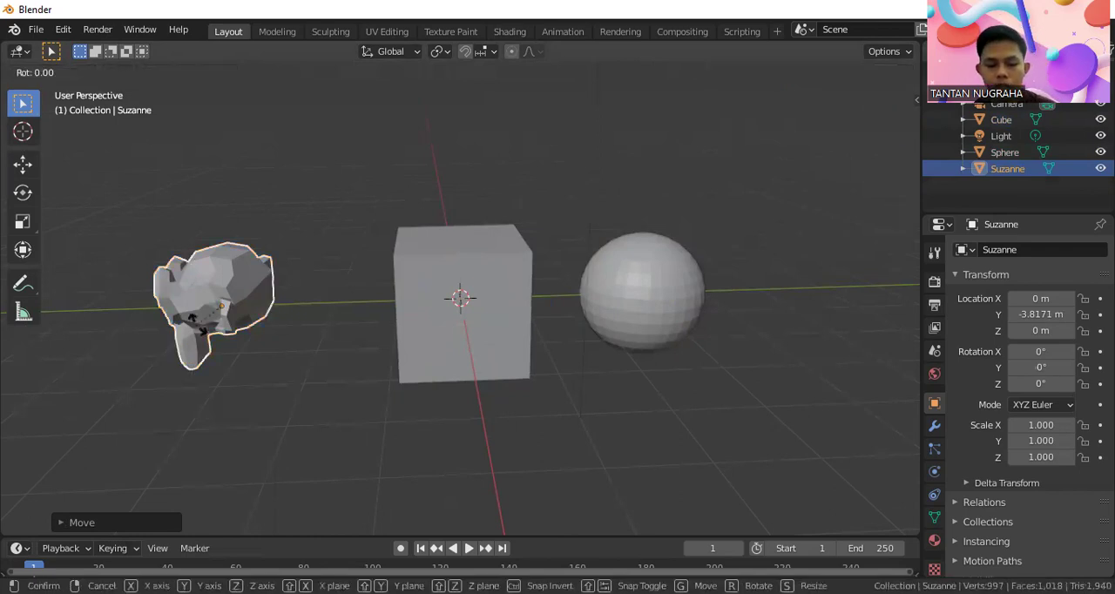
key(z)
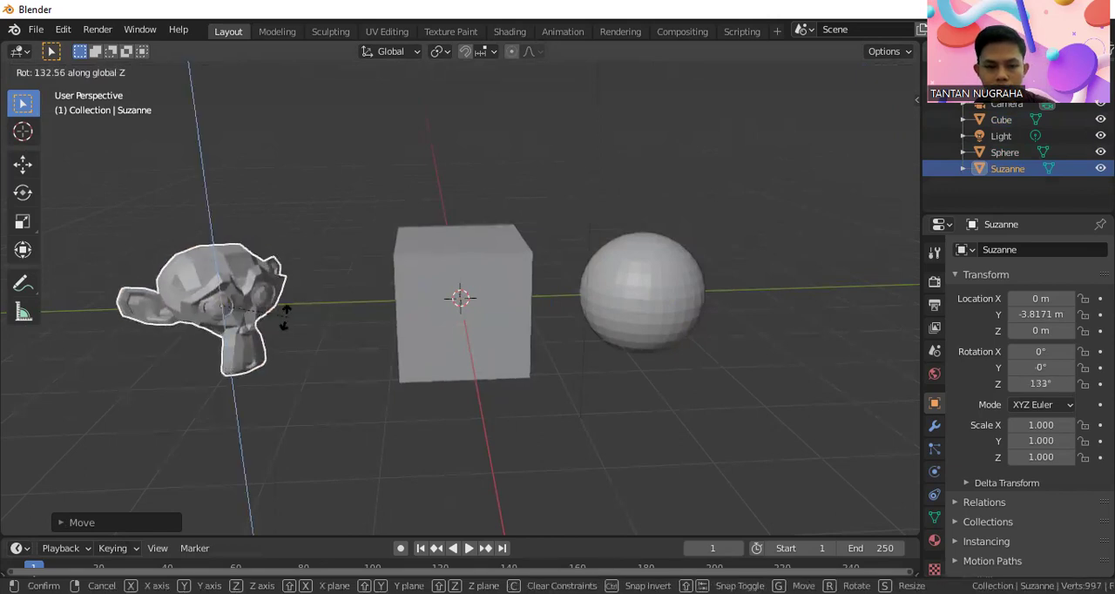
click(246, 329)
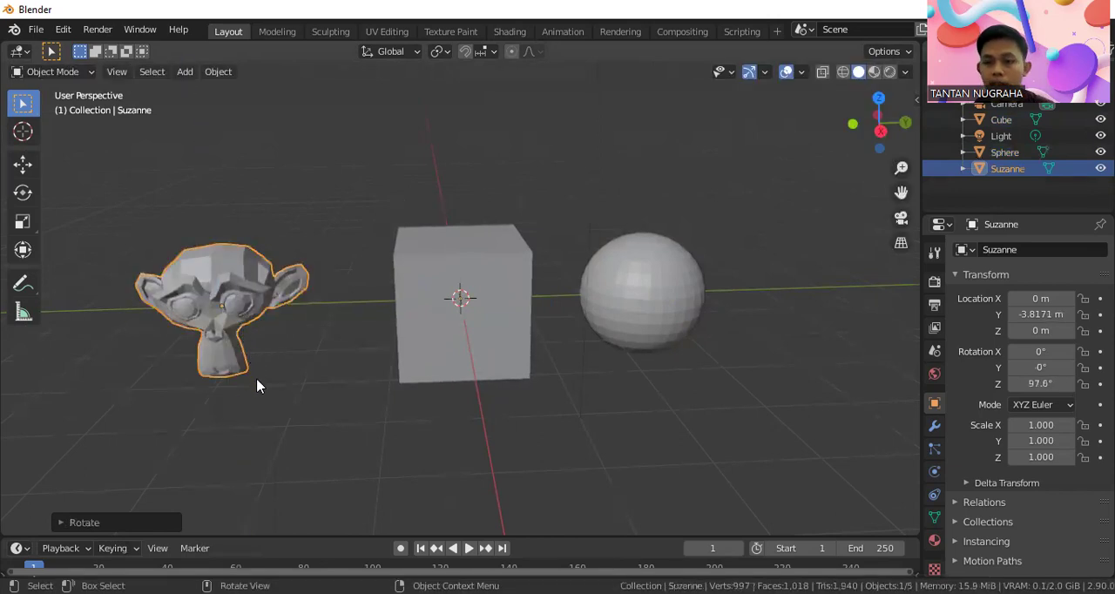
scroll(340, 363, down, 2)
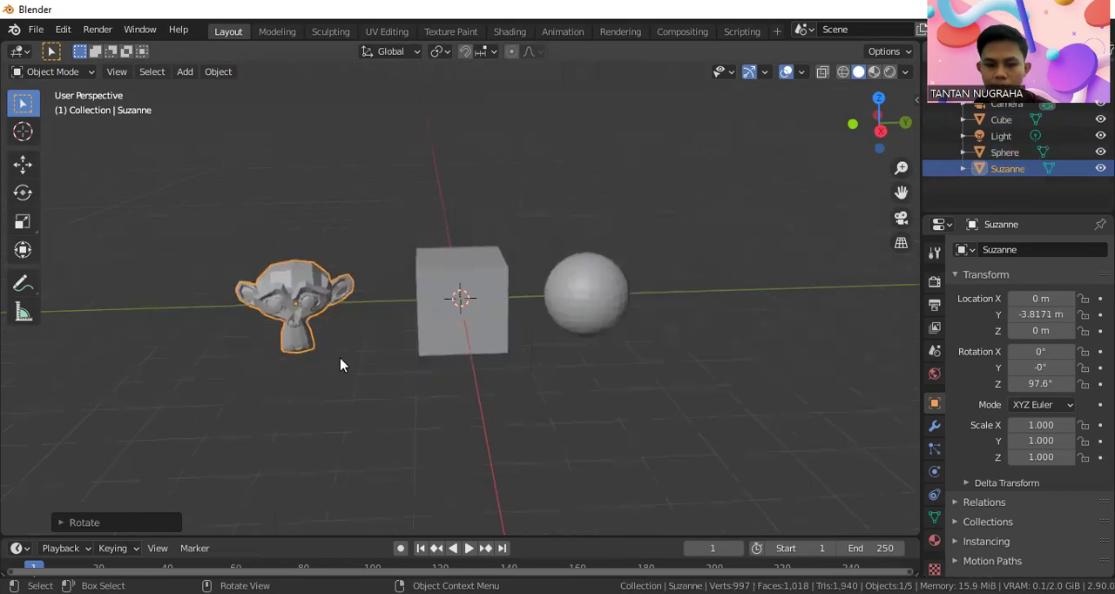
click(366, 369)
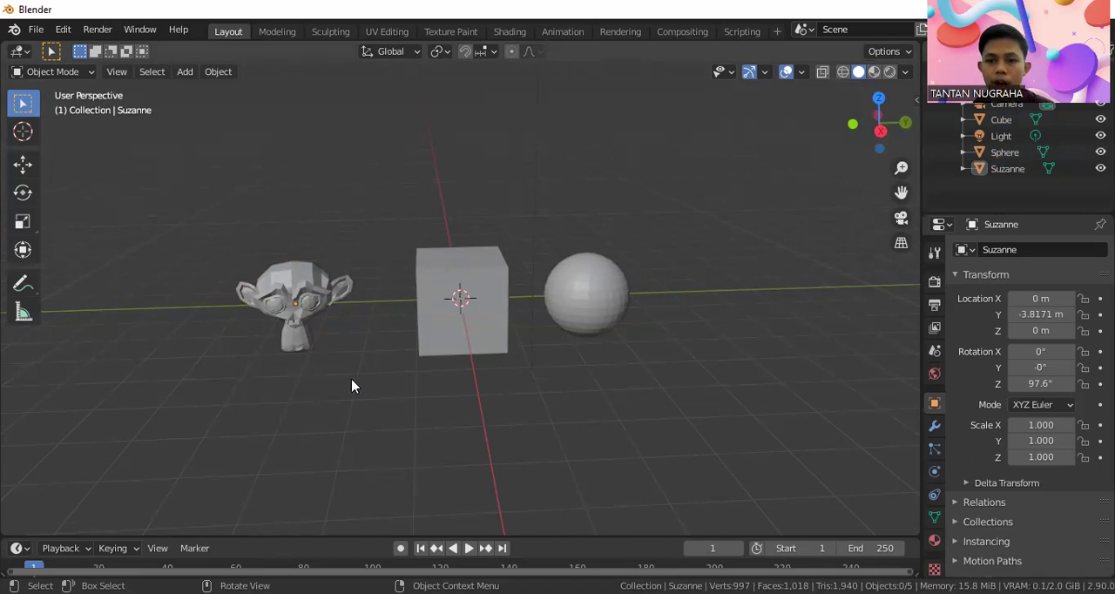
Select the monkey, cube and sphere together, enter Edit Mode and deselect all their geometry
drag(172, 190, 704, 411)
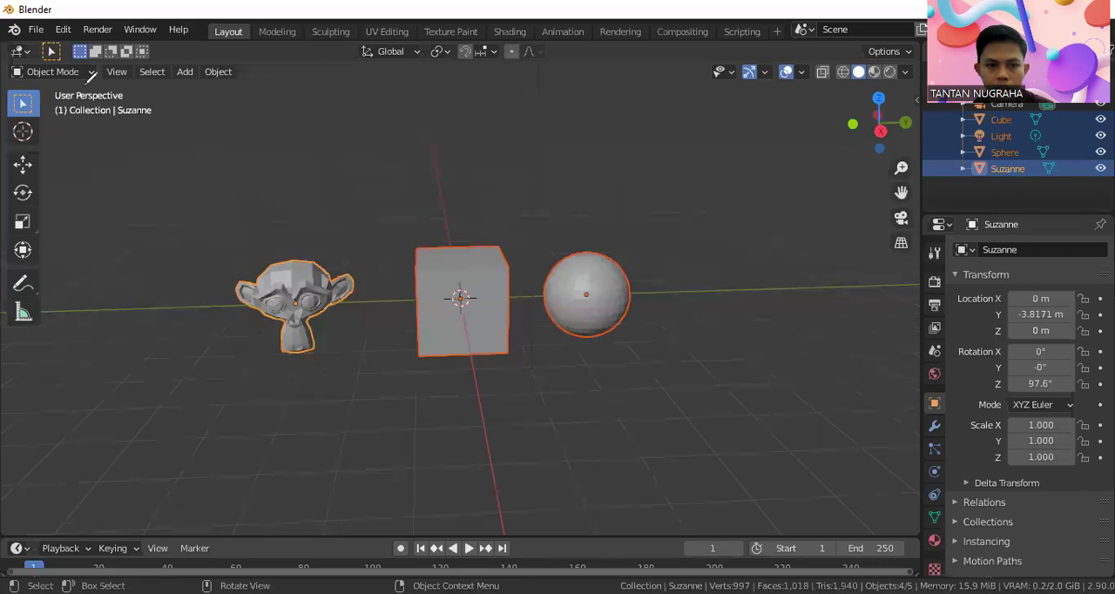
drag(53, 86, 19, 51)
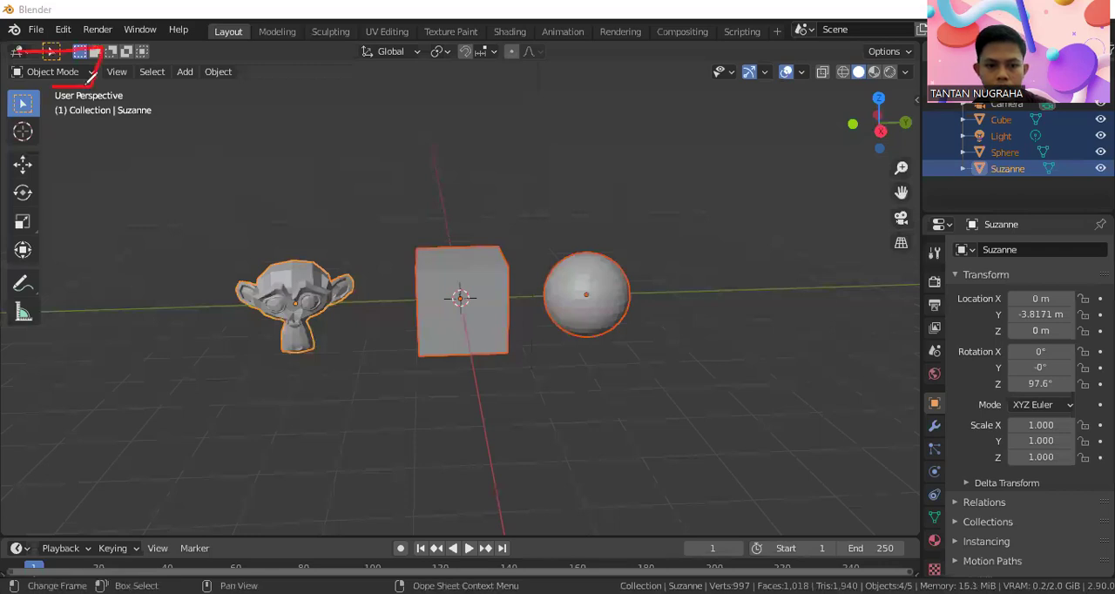
click(60, 71)
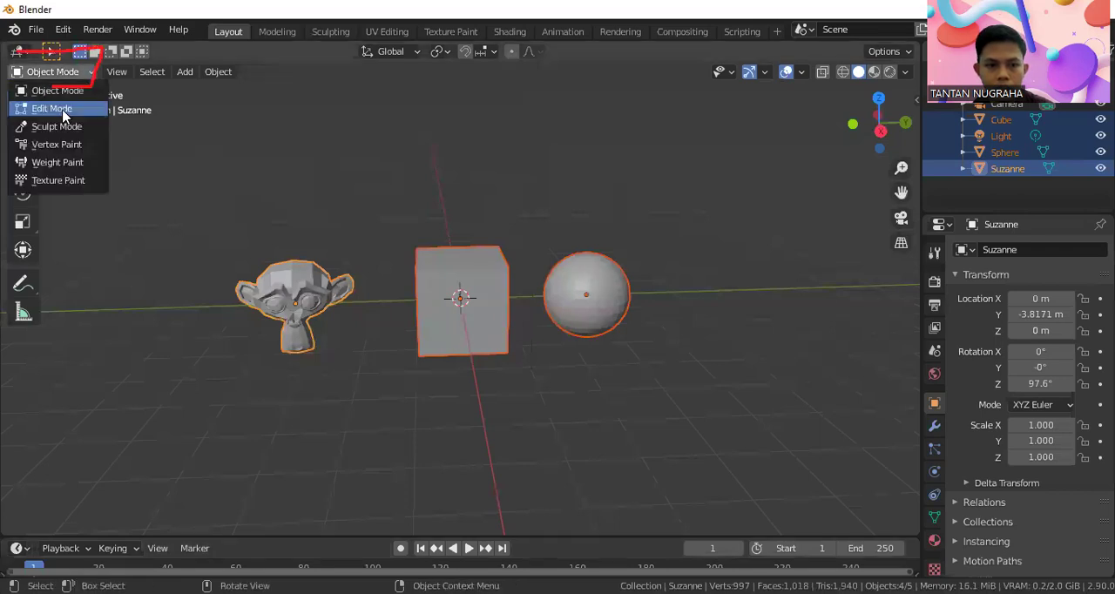
click(61, 108)
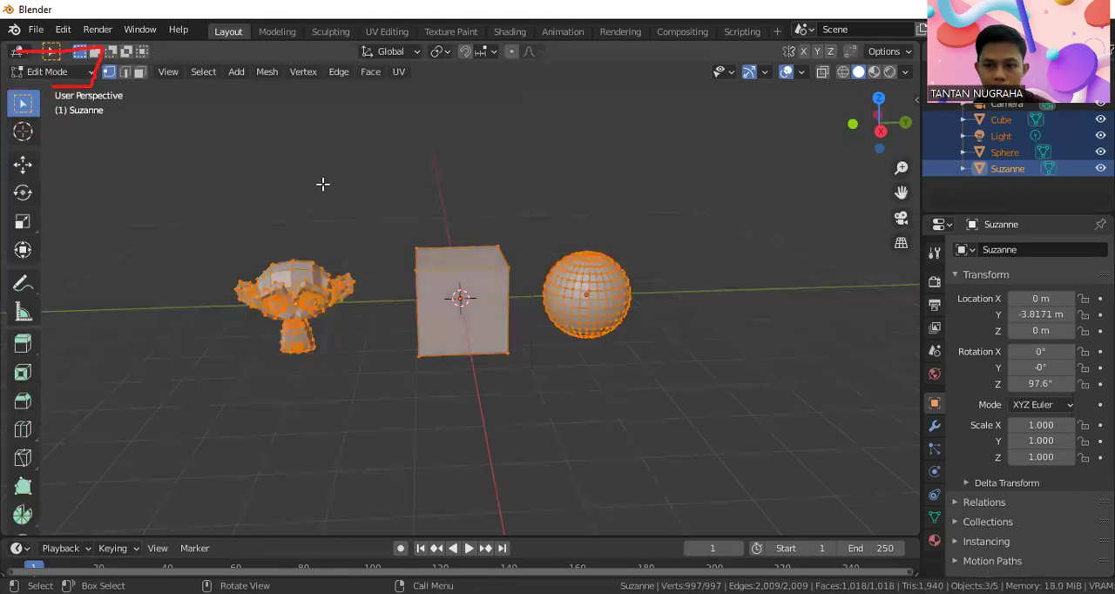
key(alt+a)
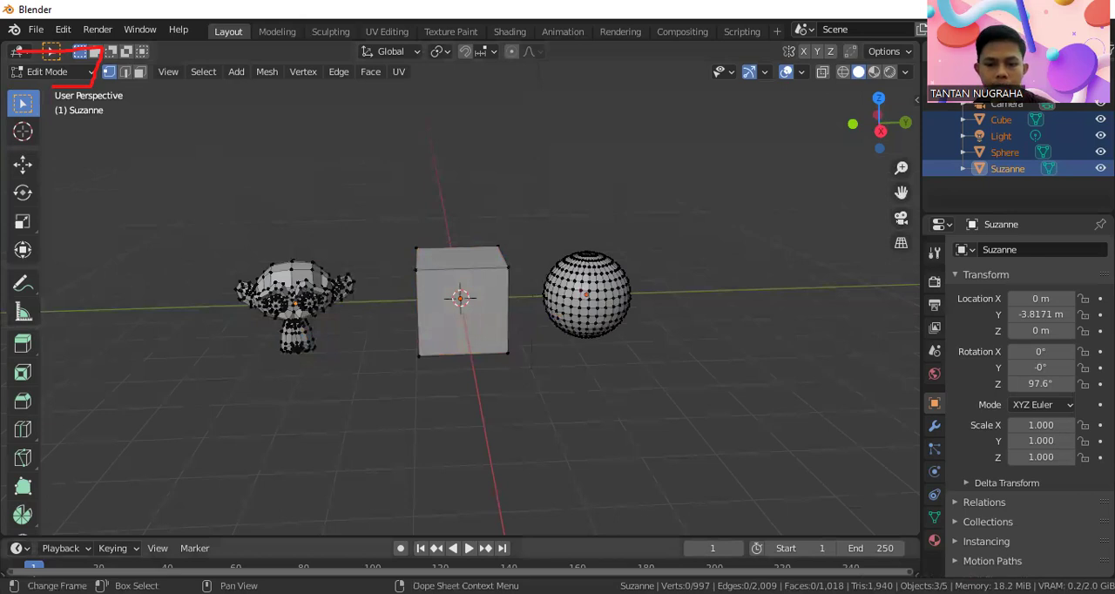
Examine the vertices, edges and faces of the monkey's head up close
scroll(241, 261, up, 2)
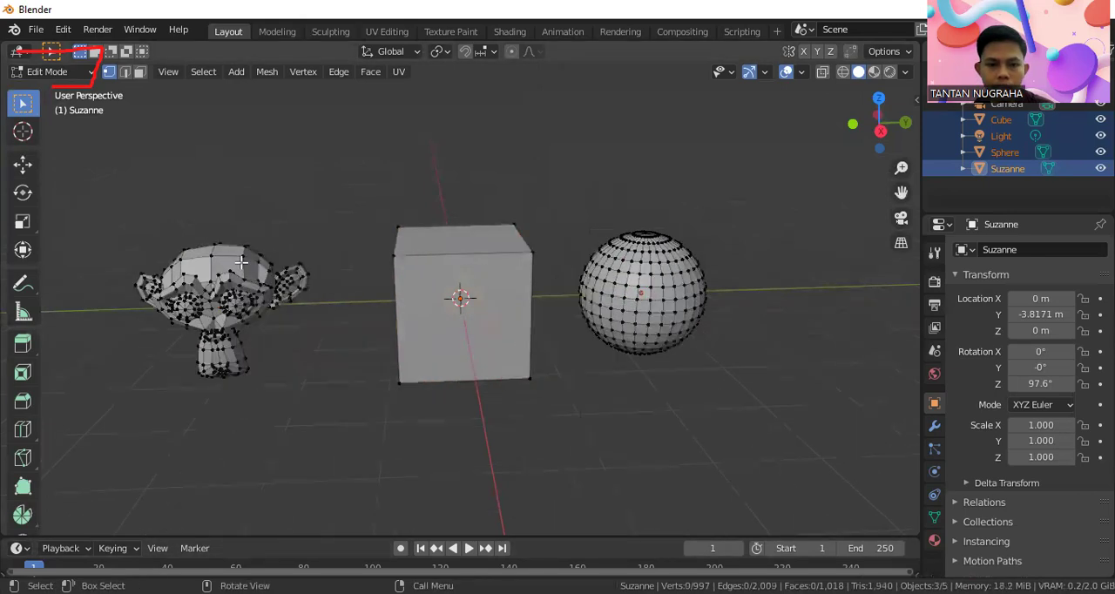
shift+middle_drag(204, 262, 359, 264)
scroll(357, 263, up, 3)
middle_drag(296, 241, 385, 248)
scroll(304, 274, up, 8)
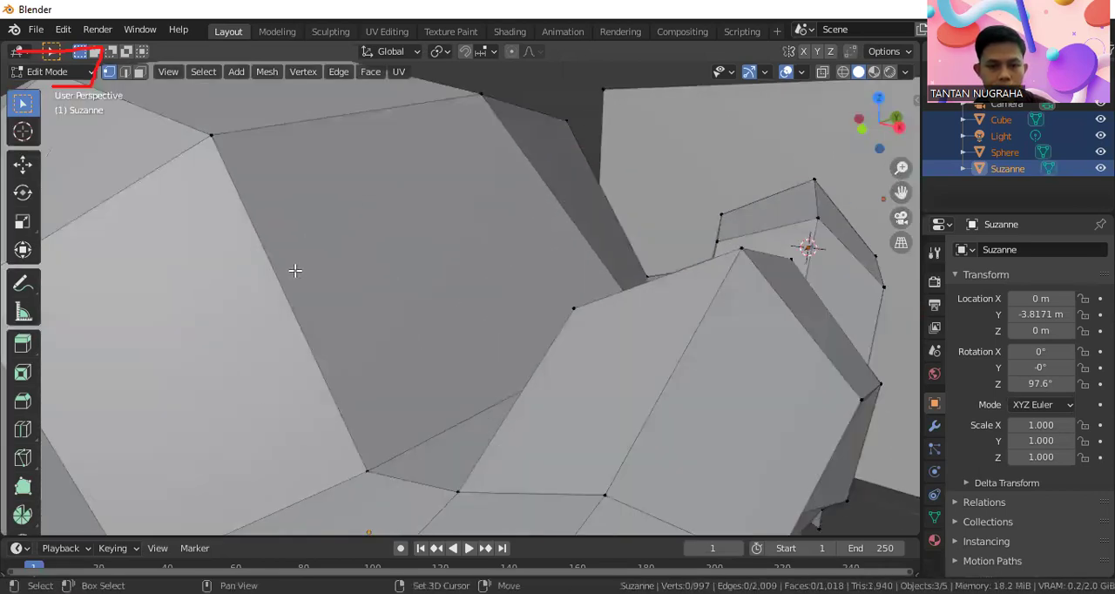
scroll(298, 267, down, 8)
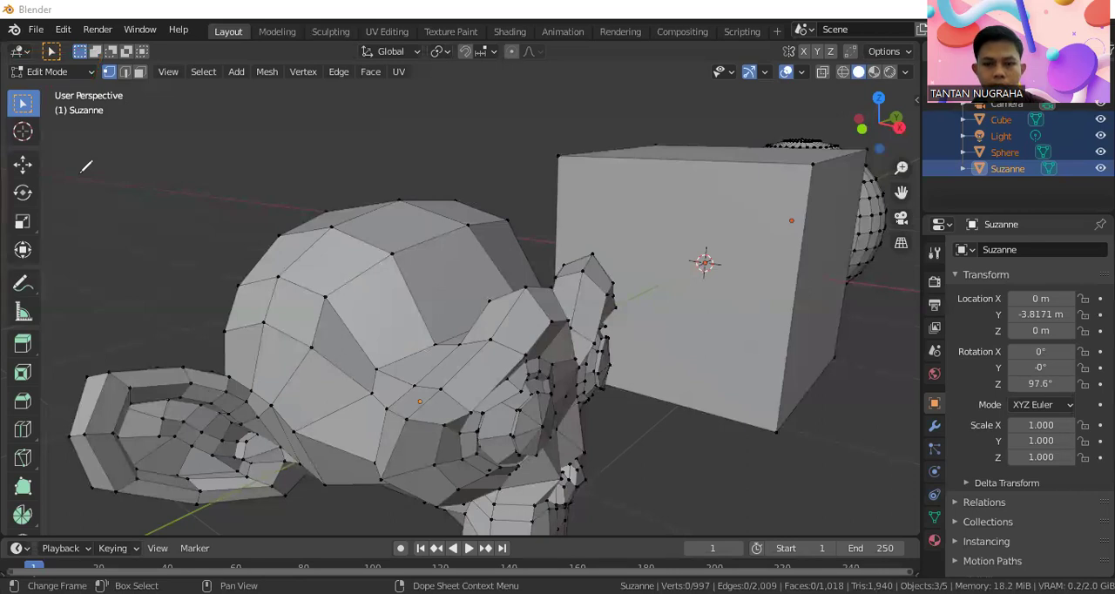
mouse_move(135, 62)
mouse_down()
mouse_move(131, 80)
mouse_move(147, 83)
mouse_move(148, 66)
mouse_move(136, 63)
mouse_up()
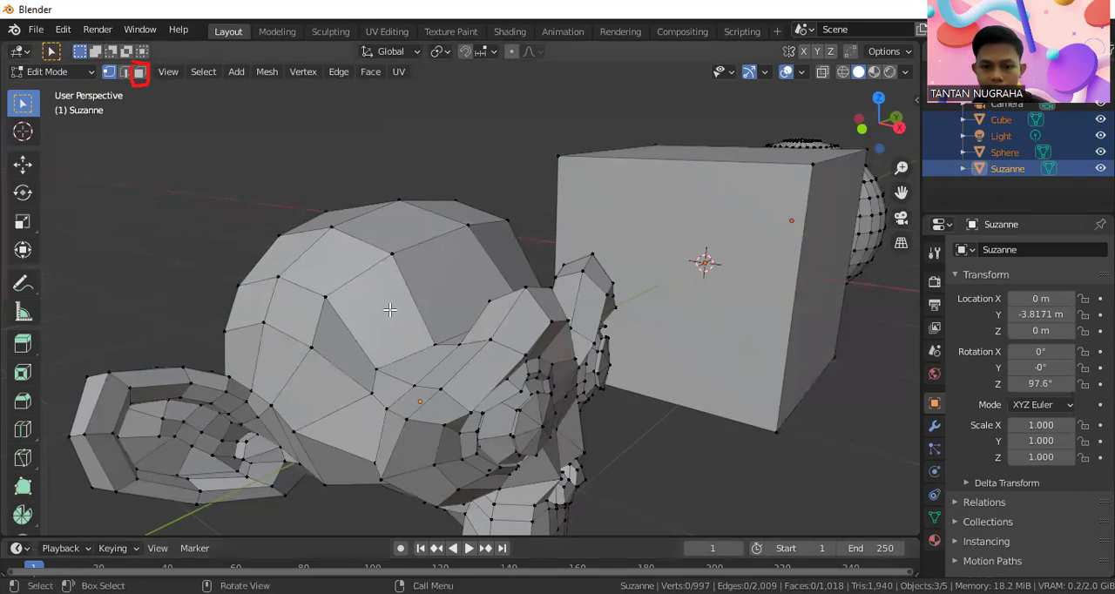
scroll(362, 319, down, 1)
scroll(363, 320, up, 1)
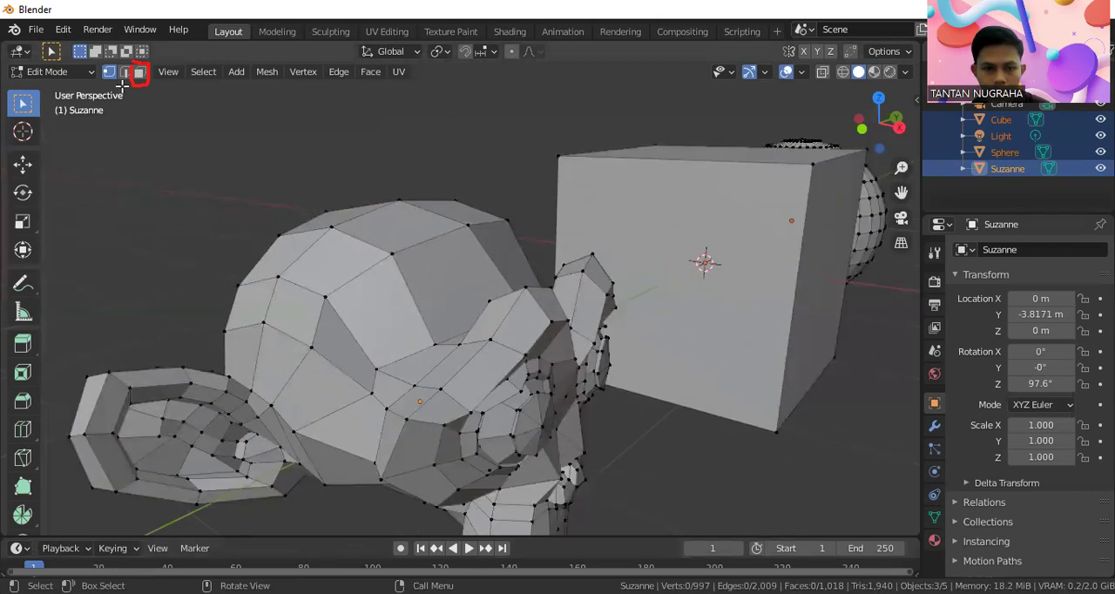
Subdivide one face on the monkey's forehead in face selection mode
key(3)
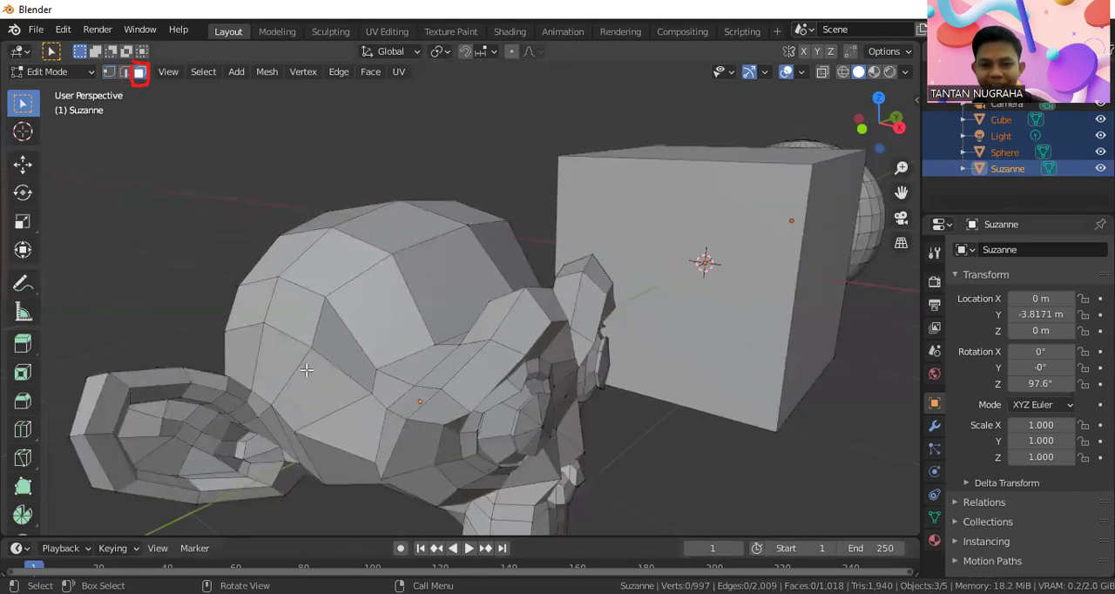
click(373, 329)
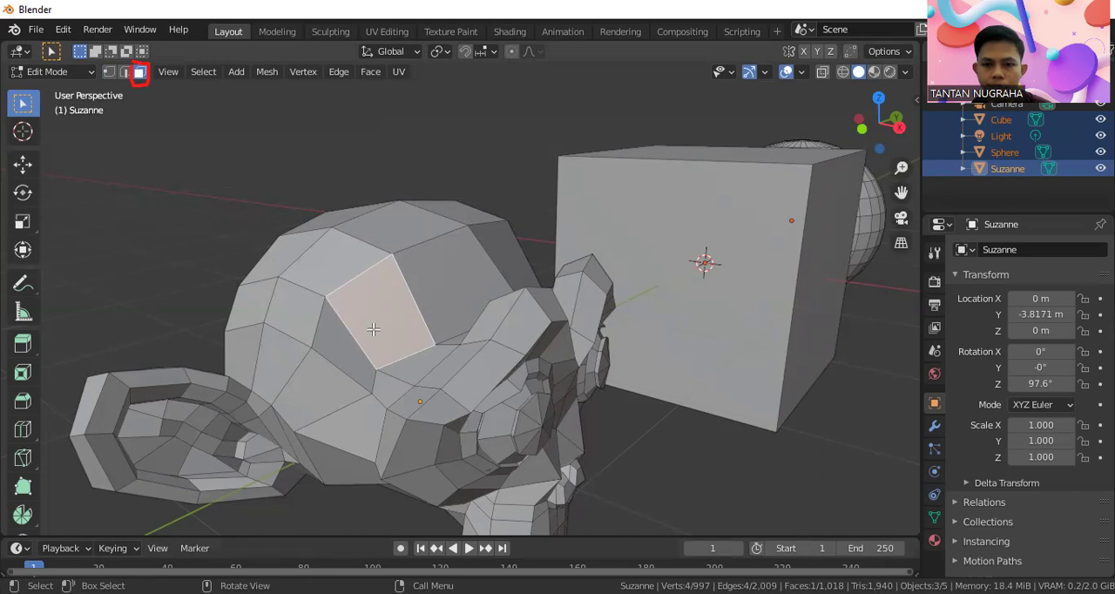
right_click(376, 317)
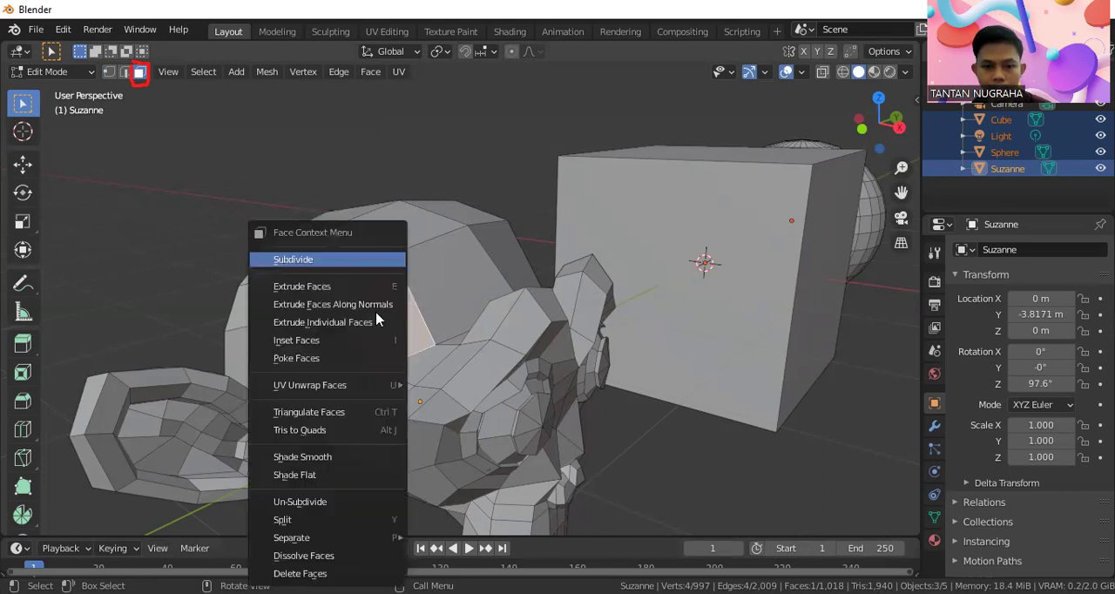
click(341, 260)
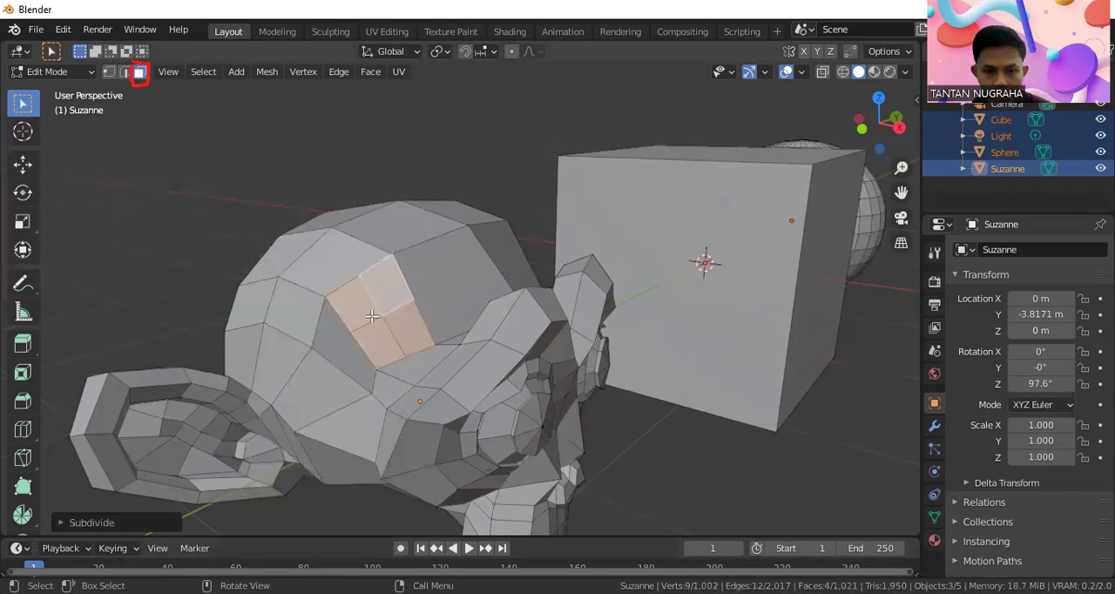
scroll(369, 315, up, 3)
scroll(352, 323, down, 1)
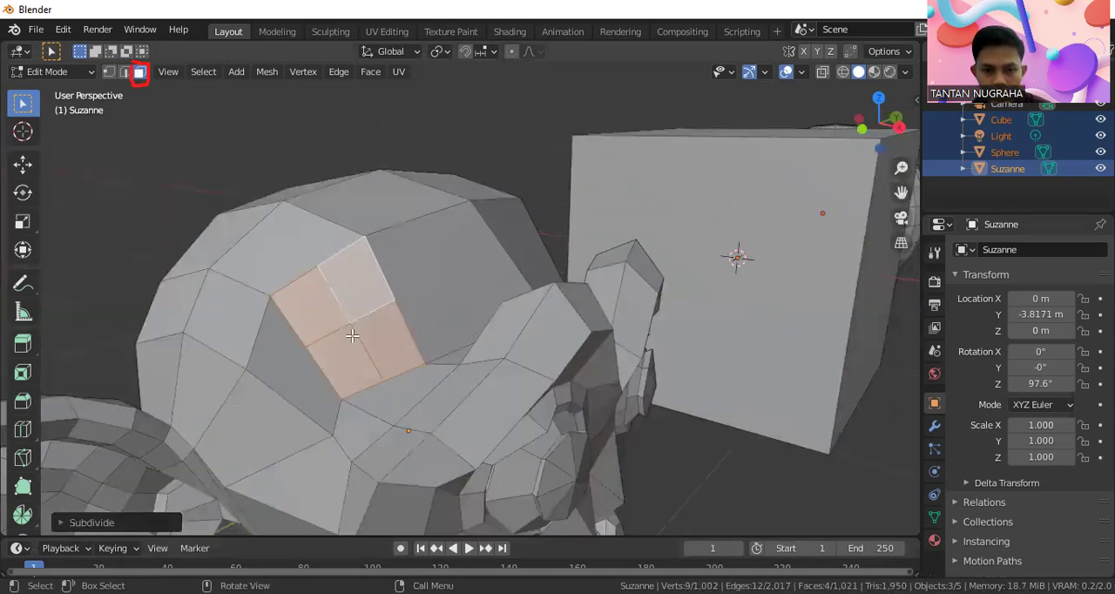
Select the central vertex of the subdivided forehead face, then return to face selection and select its four smaller faces
click(352, 336)
click(109, 71)
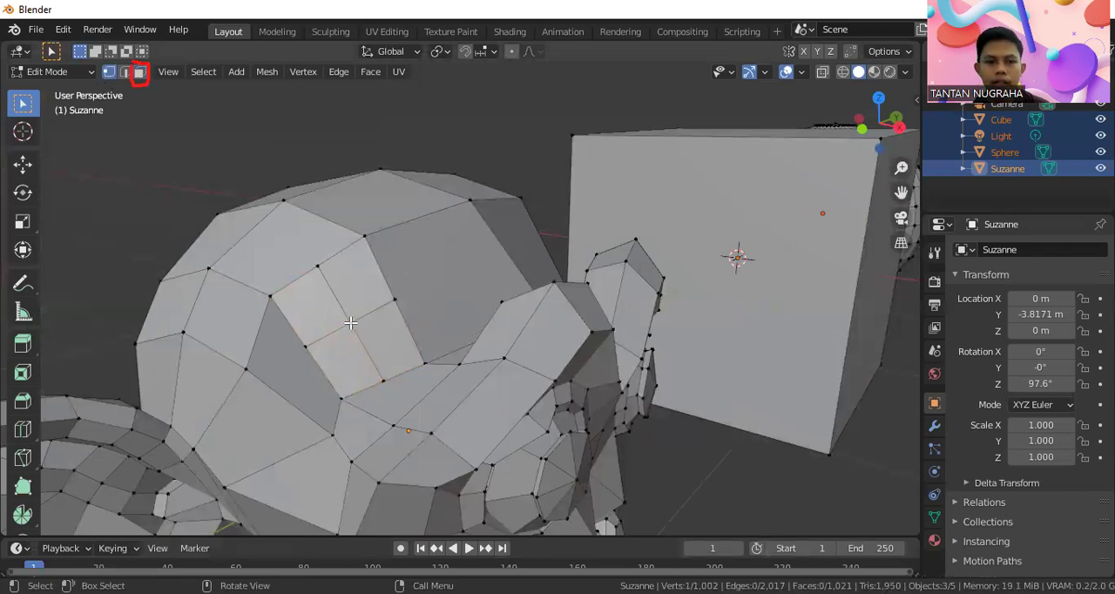
click(125, 72)
click(141, 74)
click(309, 302)
shift+click(353, 364)
shift+click(380, 345)
shift+click(356, 297)
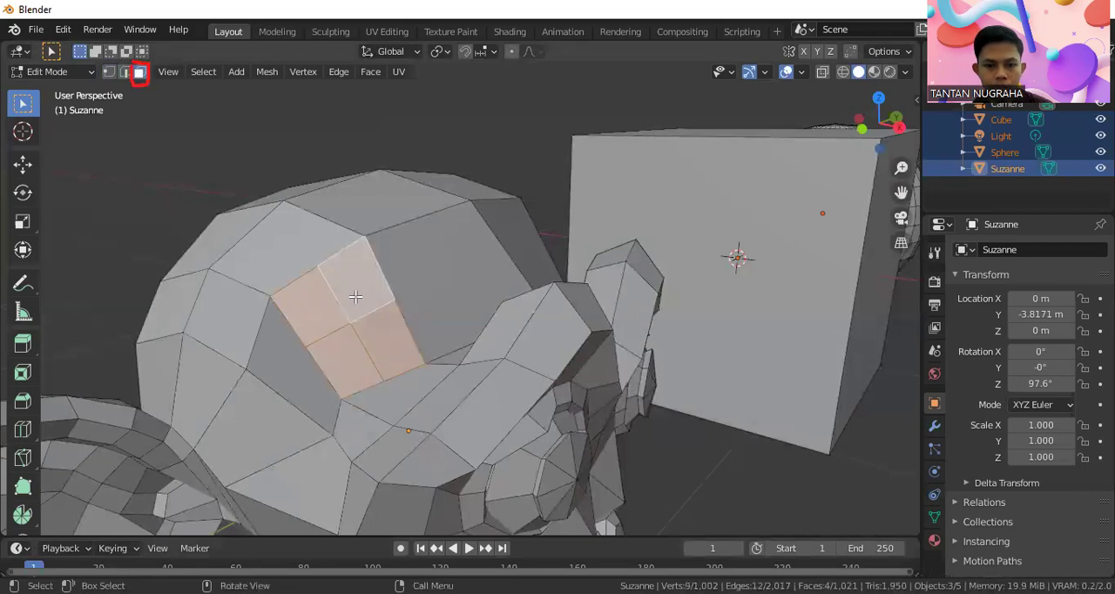
Select the undivided face next to the subdivided one on the monkey's forehead and subdivide it
click(311, 189)
click(271, 244)
middle_drag(272, 246, 445, 285)
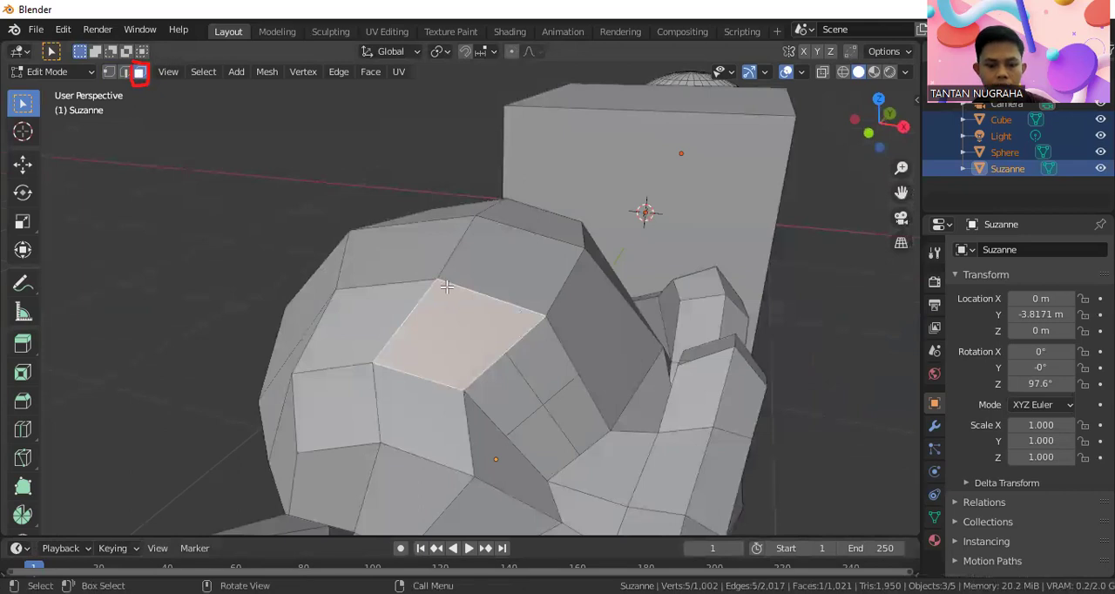
right_click(453, 314)
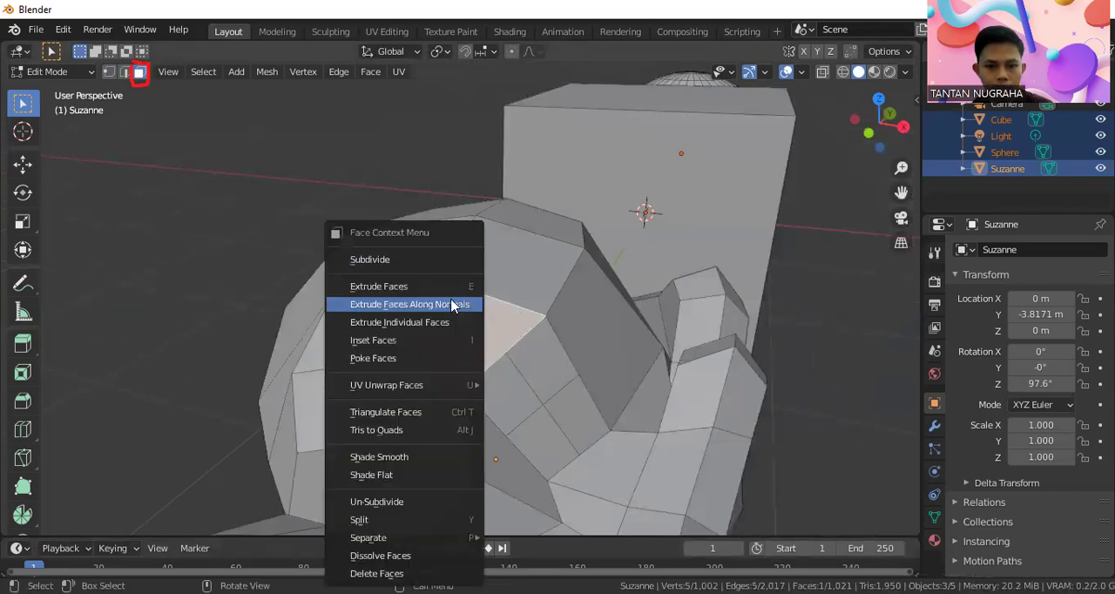
click(441, 259)
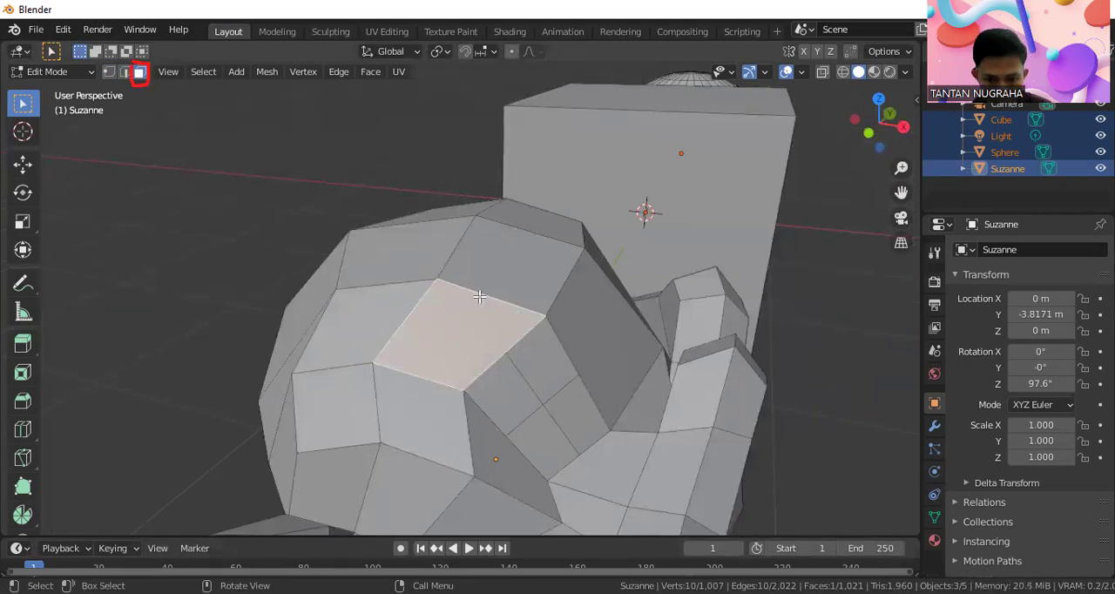
Reselect the same forehead face after picking the one above it, and subdivide it again
click(508, 270)
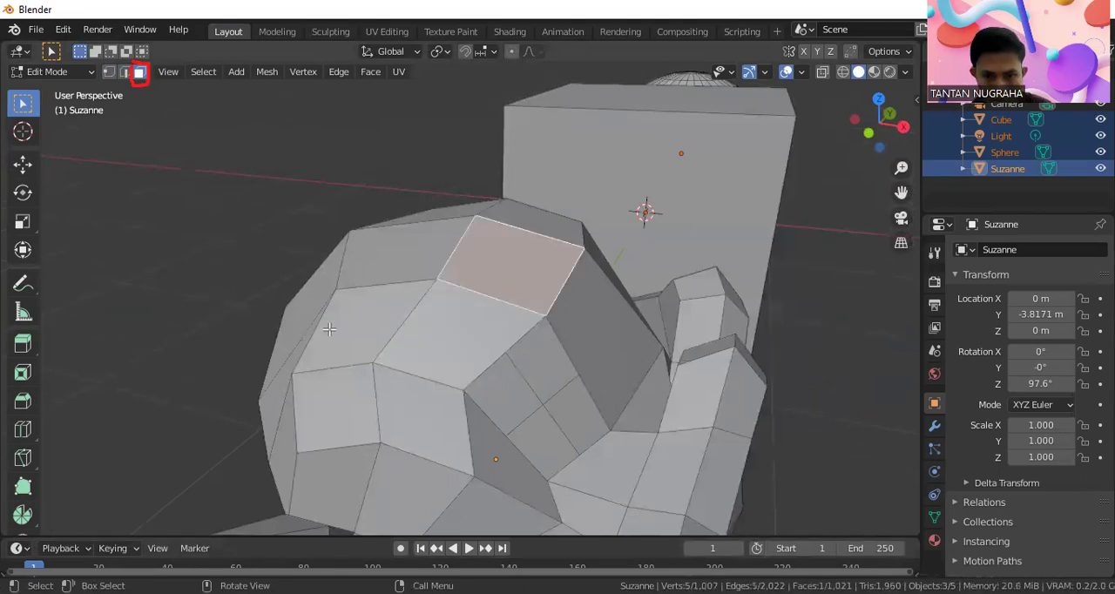
middle_drag(587, 318, 323, 356)
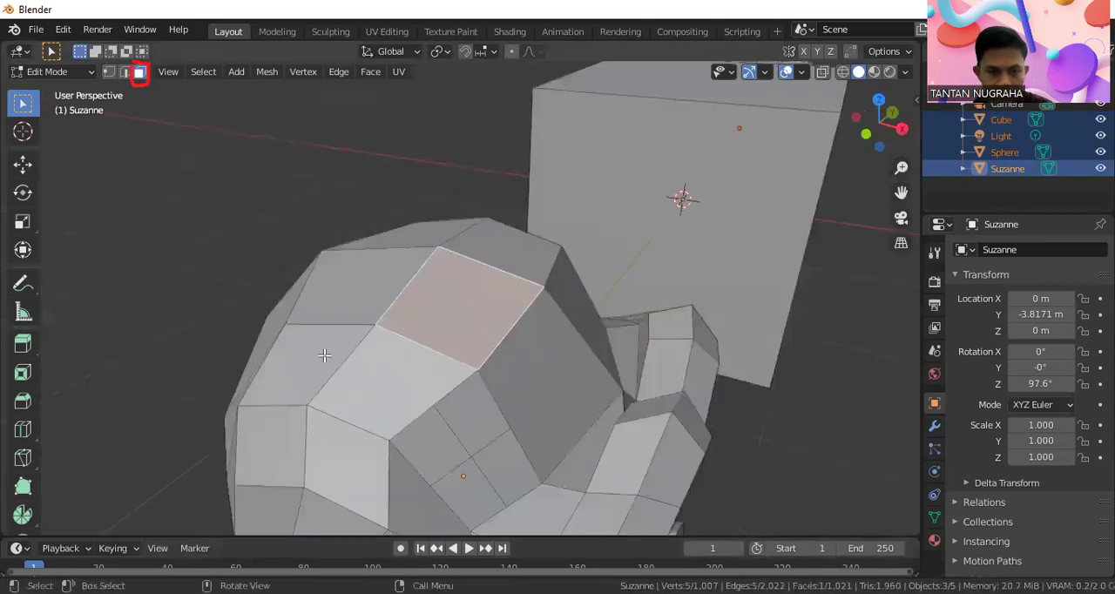
click(408, 384)
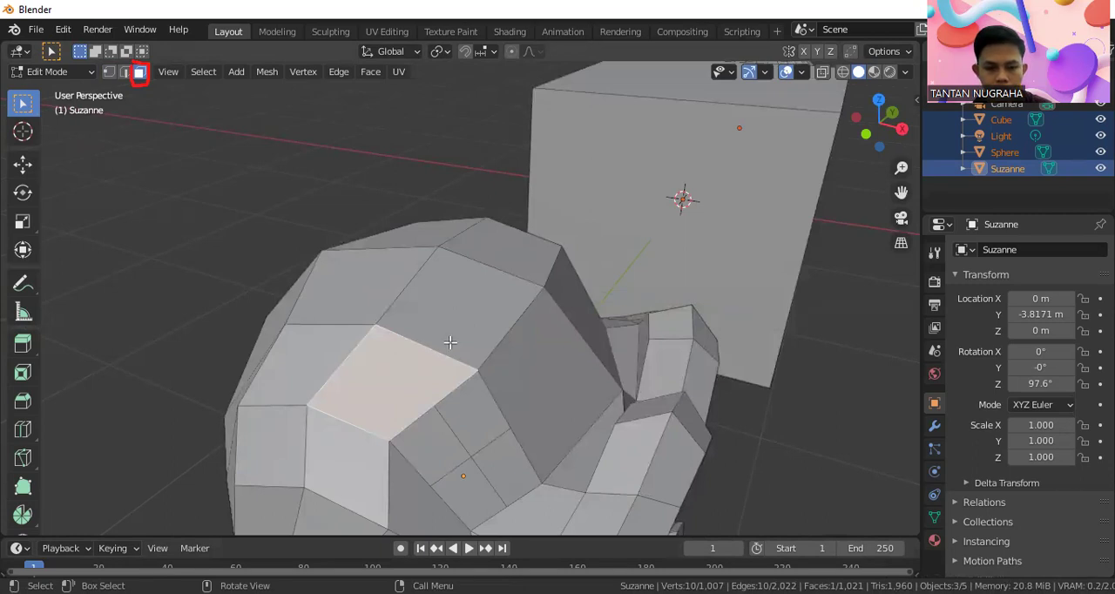
right_click(415, 374)
click(378, 261)
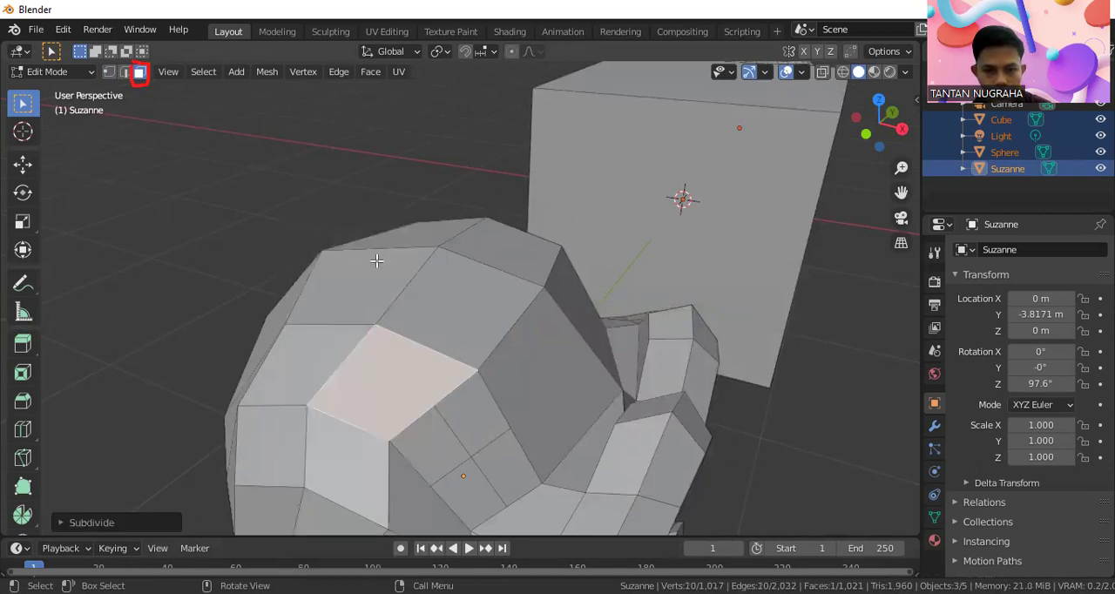
Subdivide the large forehead face on the other side of the visibly divided one
middle_drag(532, 368, 441, 352)
click(441, 352)
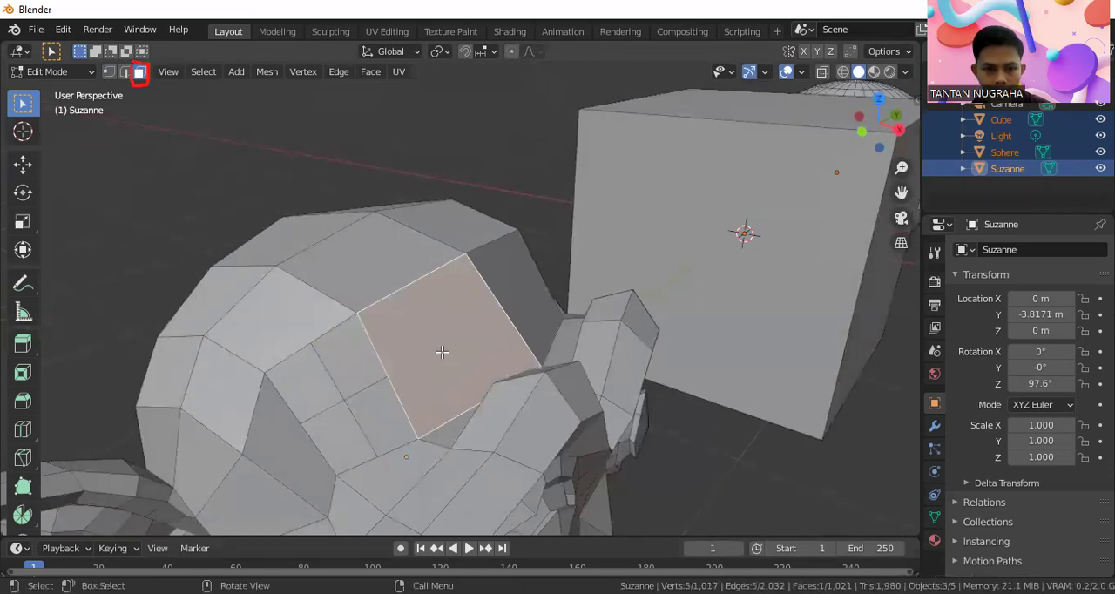
right_click(441, 351)
click(400, 259)
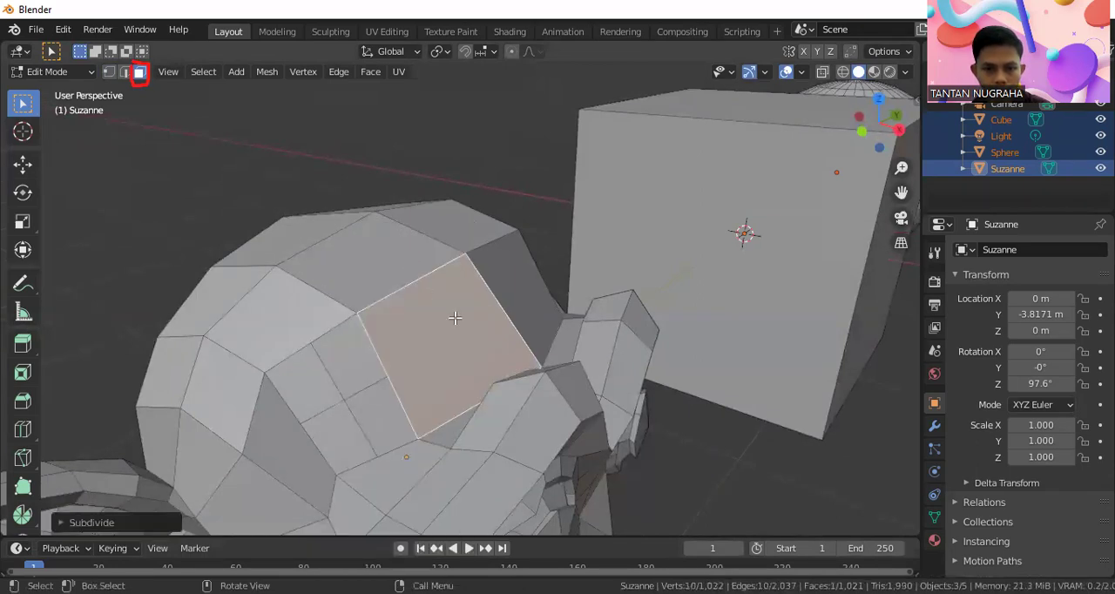
scroll(455, 317, down, 2)
scroll(451, 339, up, 4)
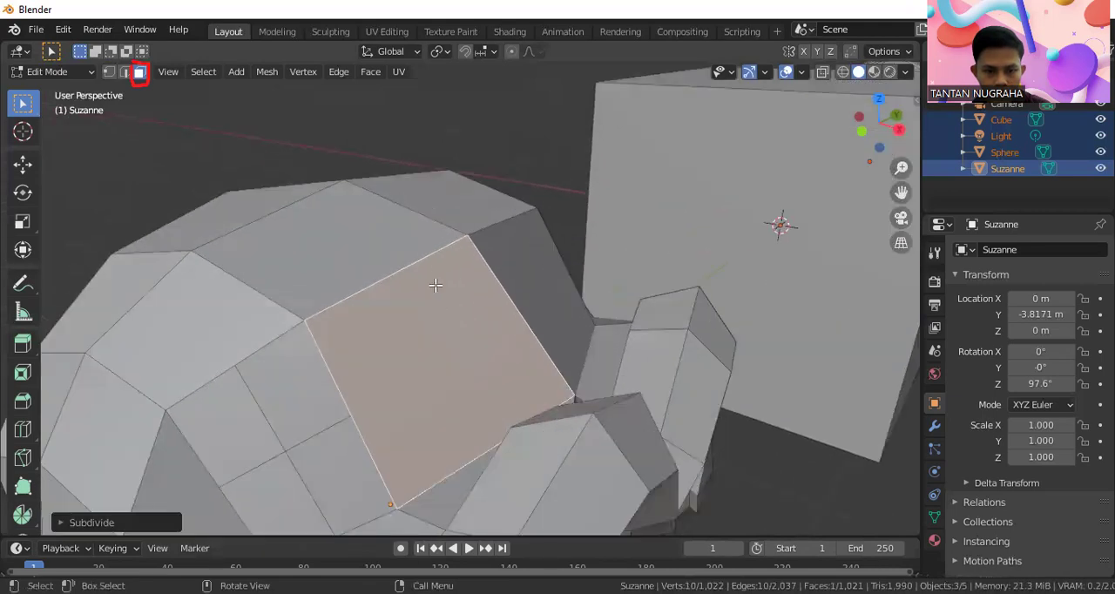
Show the mesh's vertices in vertex selection mode and select one on the large forehead face's lower edge
click(420, 108)
key(ctrl+z)
click(303, 424)
click(109, 73)
click(465, 416)
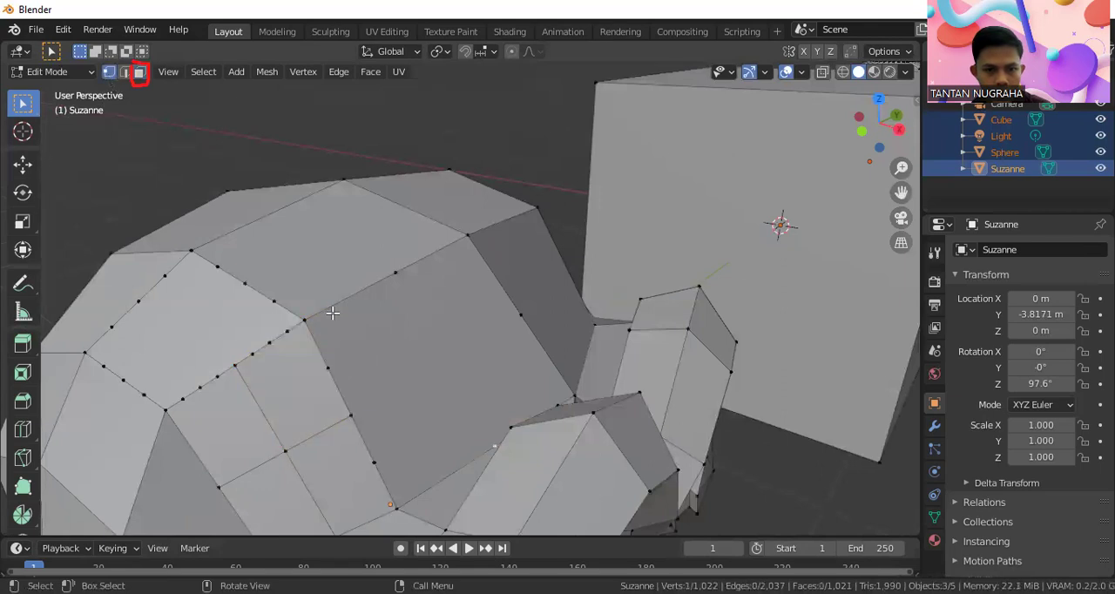
Return to face selection, reselect the large forehead face and subdivide it twice more
click(139, 72)
click(372, 380)
right_click(373, 383)
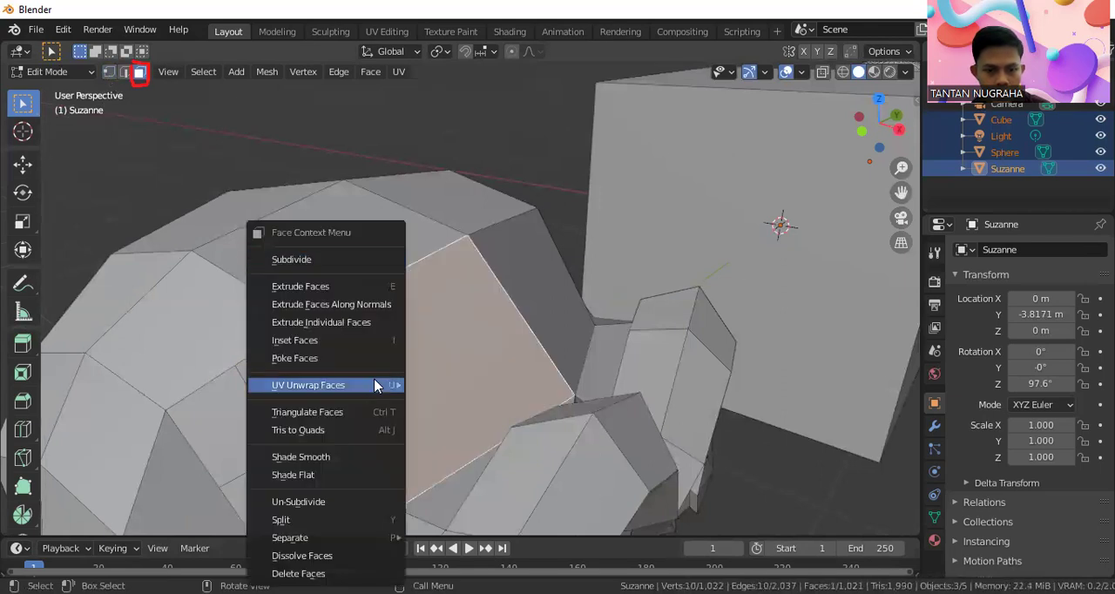
click(303, 260)
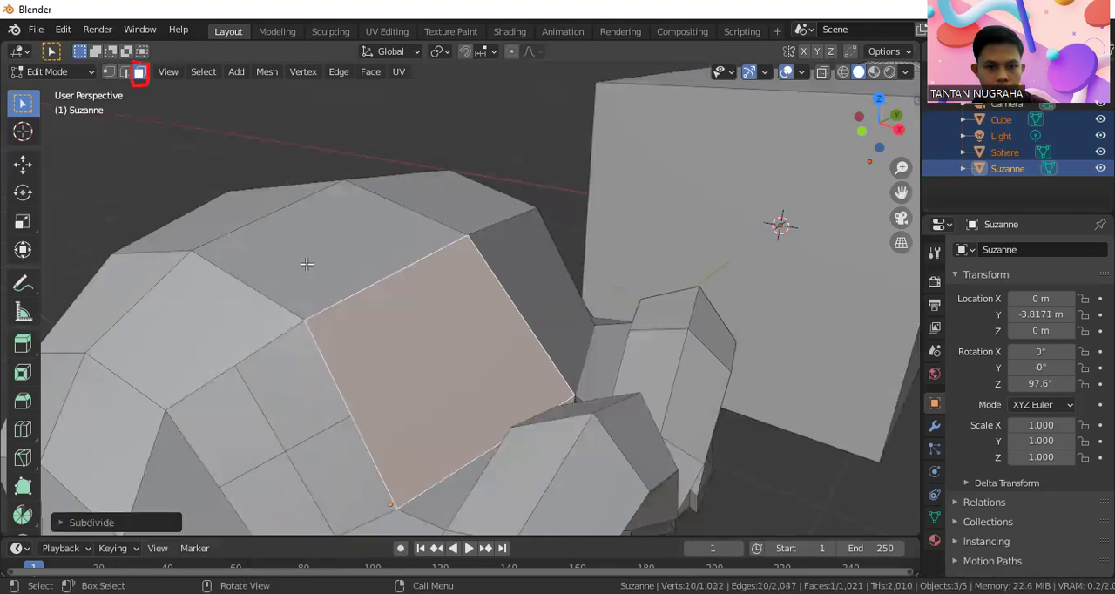
click(332, 74)
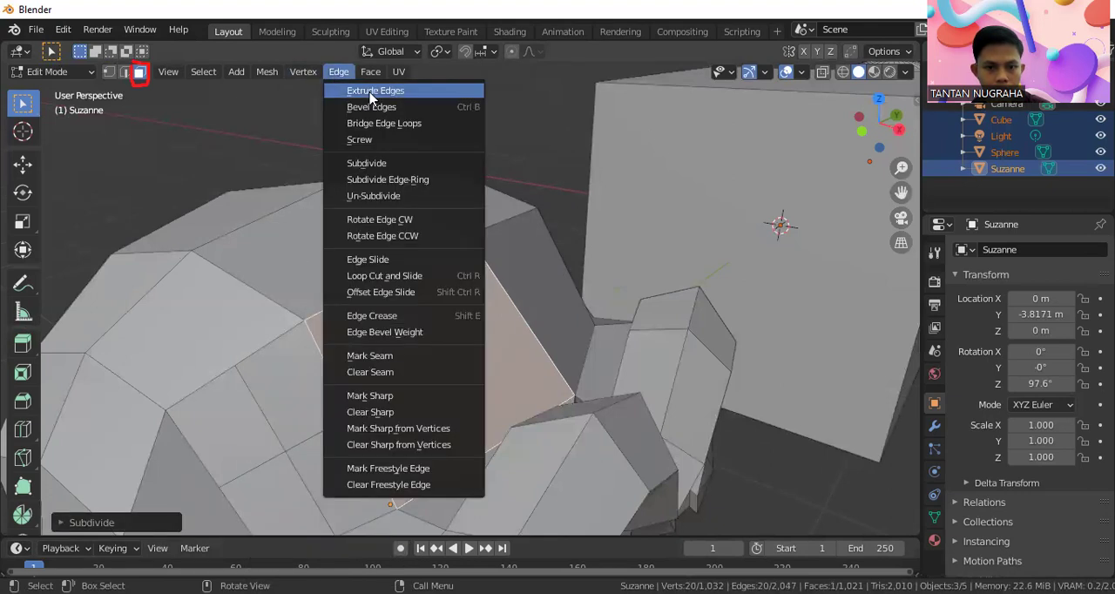
click(380, 167)
scroll(428, 327, down, 5)
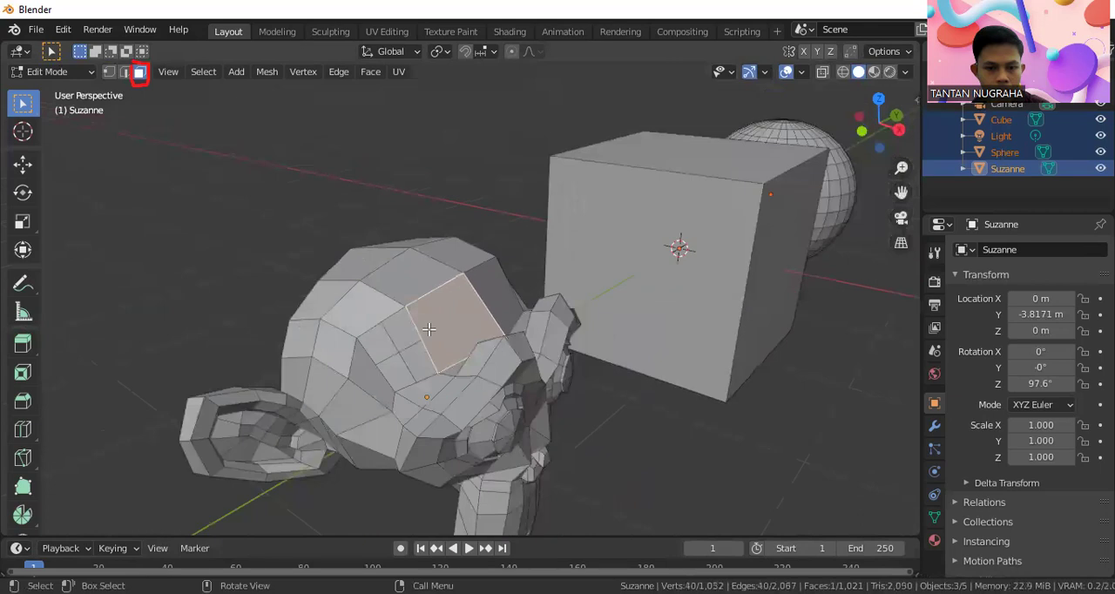
Leave Edit Mode, select only the monkey head and enter Edit Mode for it alone
click(329, 225)
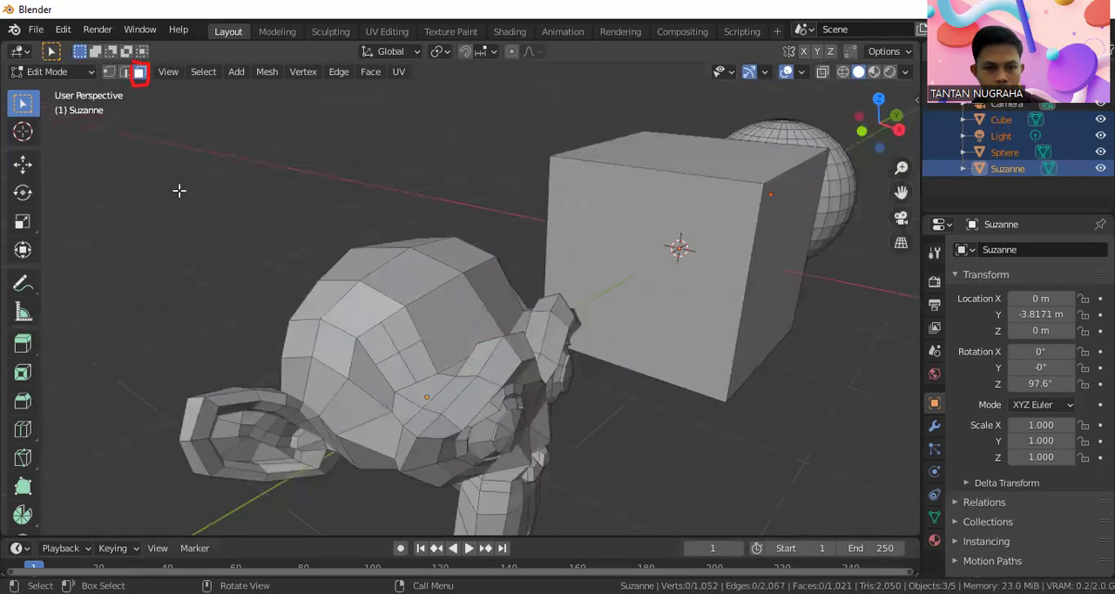
click(76, 75)
click(39, 93)
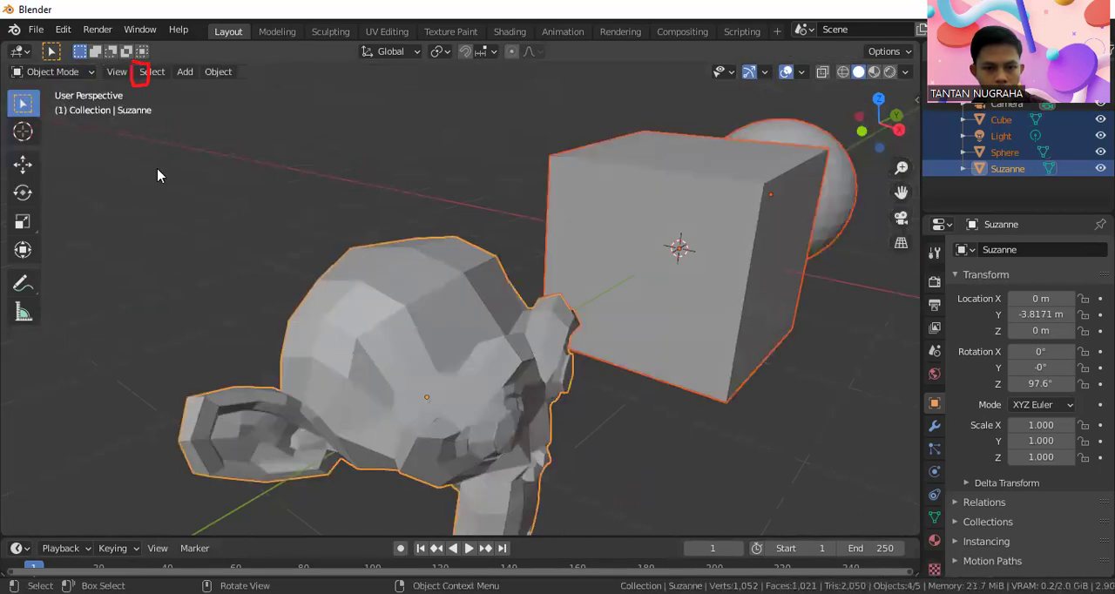
click(458, 317)
click(79, 73)
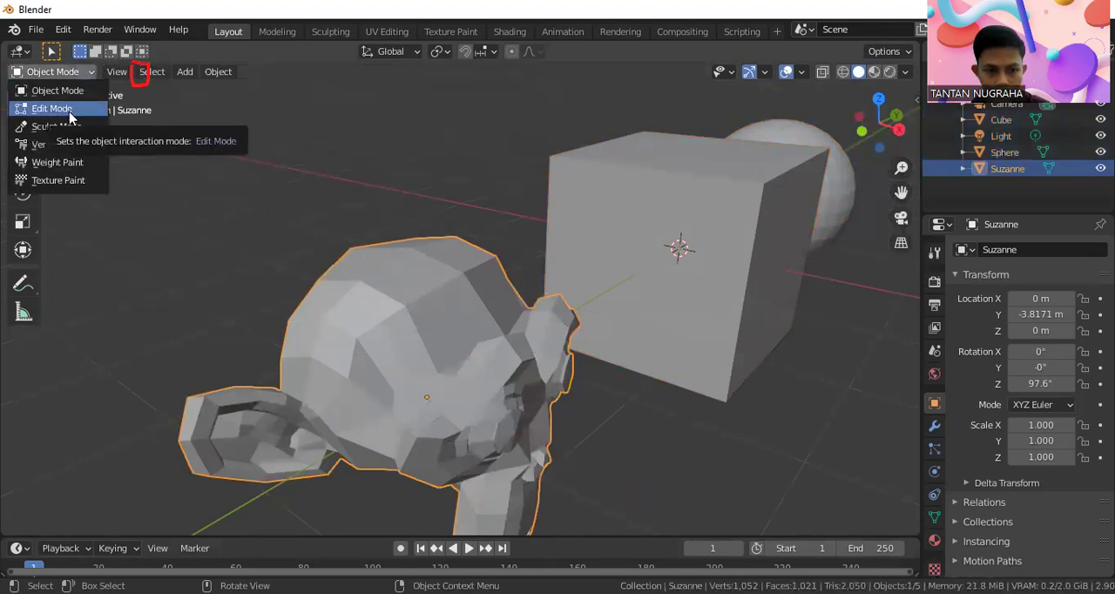
click(71, 108)
Return to Object Mode and deselect all objects
click(52, 72)
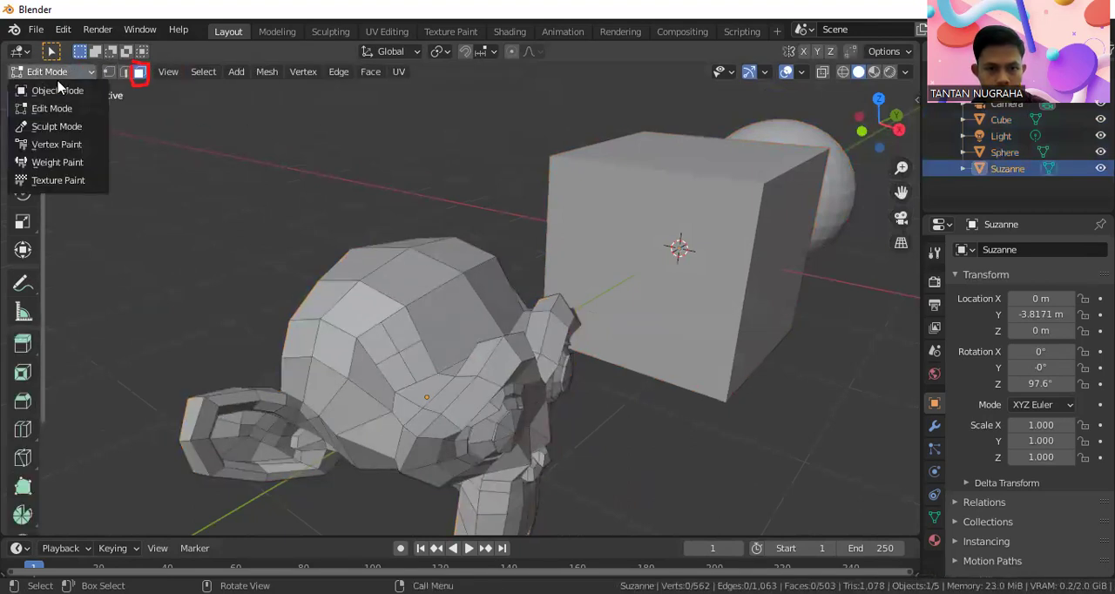
click(39, 90)
click(281, 226)
scroll(280, 227, down, 2)
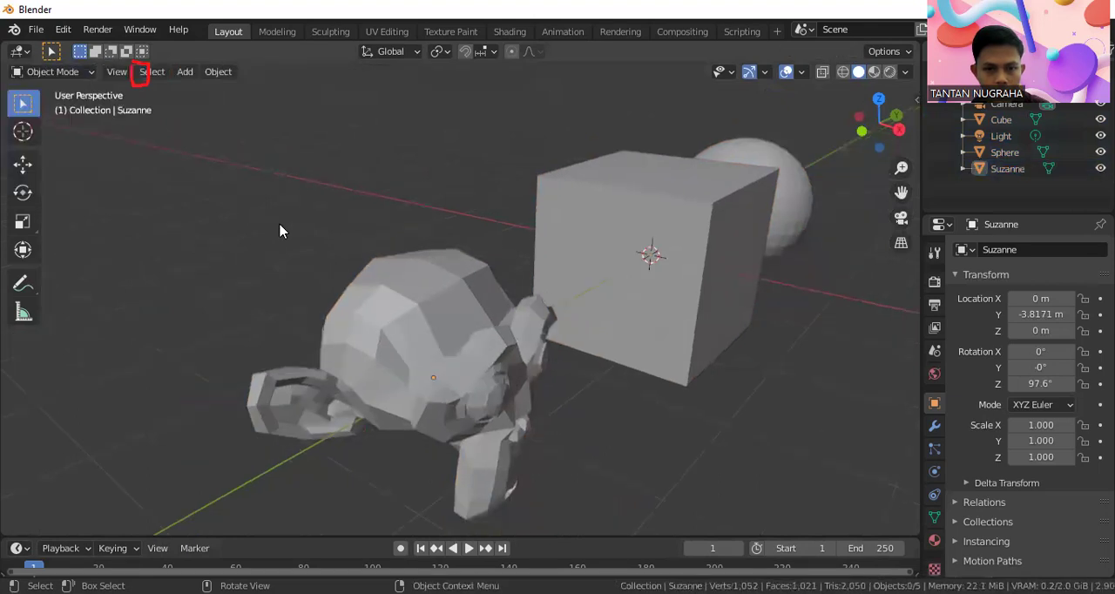
Enter Edit Mode on the monkey head and select its large forehead face
click(392, 311)
click(57, 73)
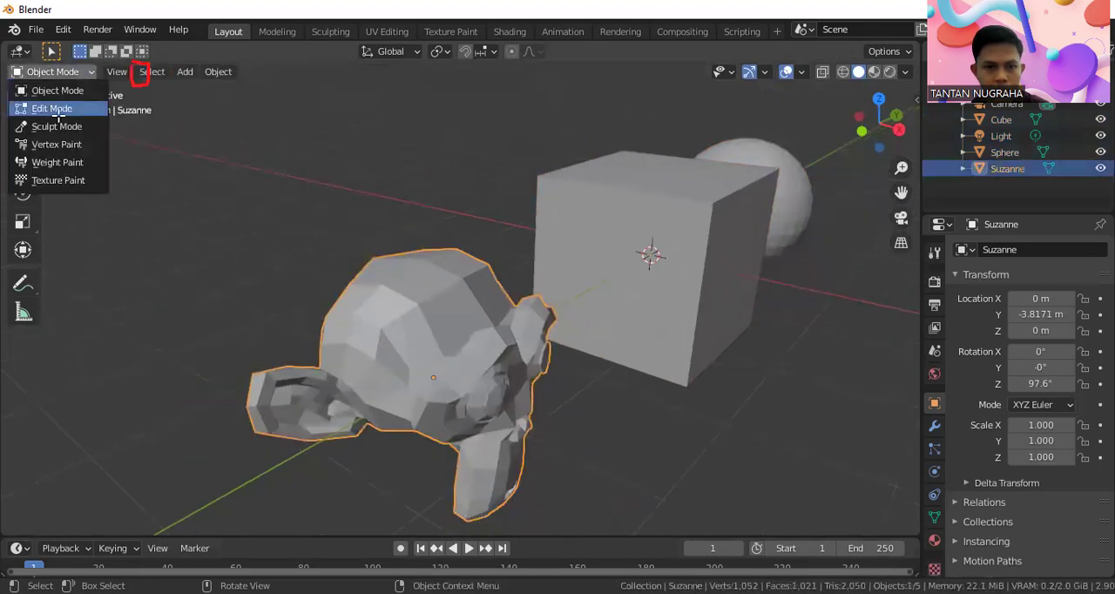
click(56, 109)
scroll(430, 320, up, 3)
click(432, 321)
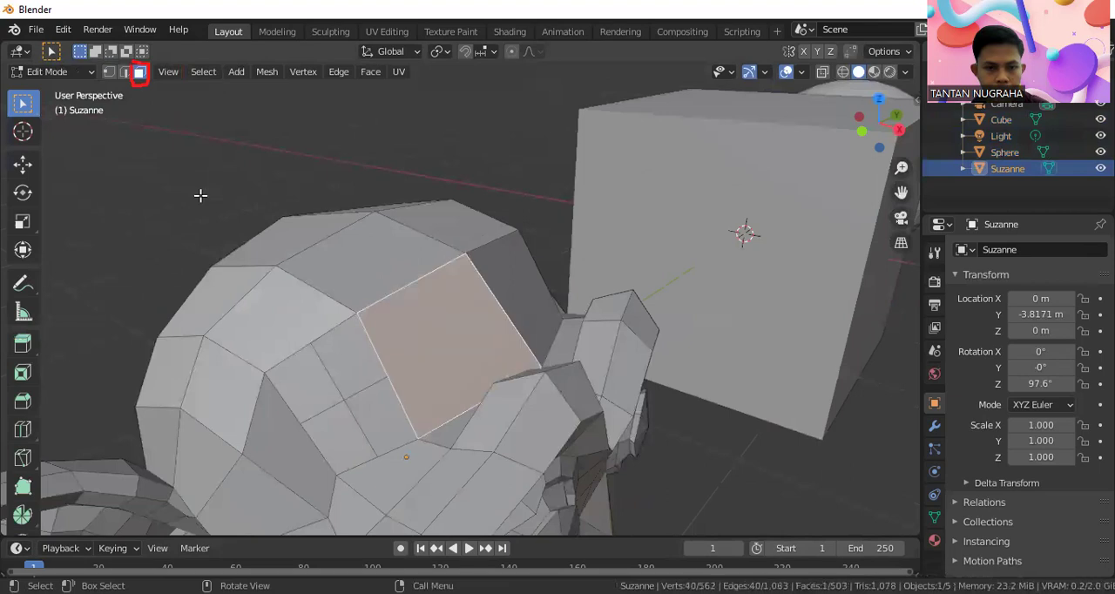
Extrude the large forehead face outward along its normal, then undo the extrusion
right_click(442, 331)
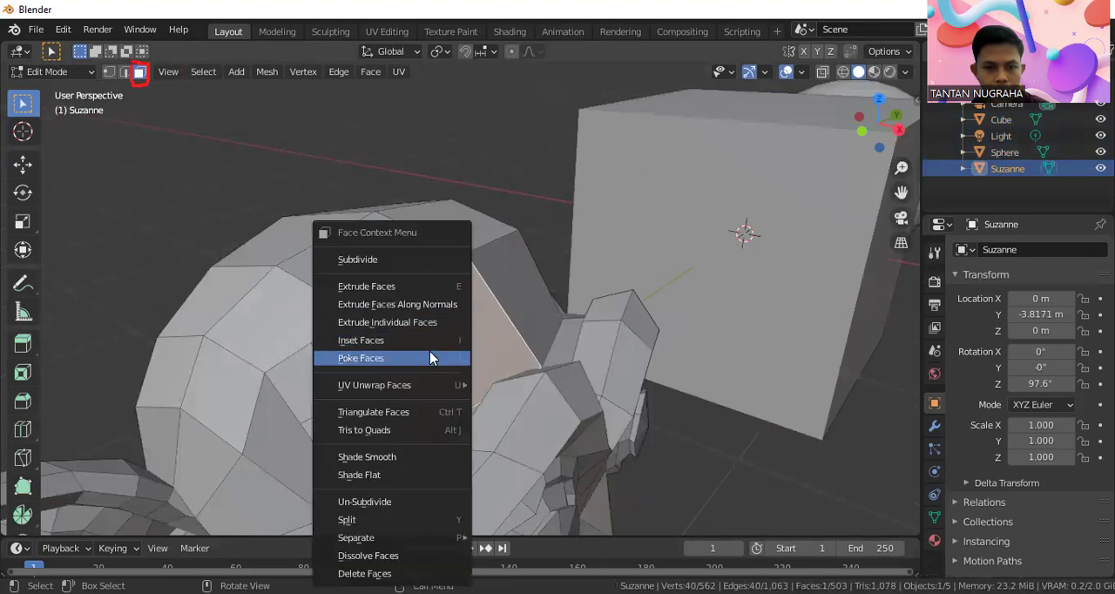
click(390, 284)
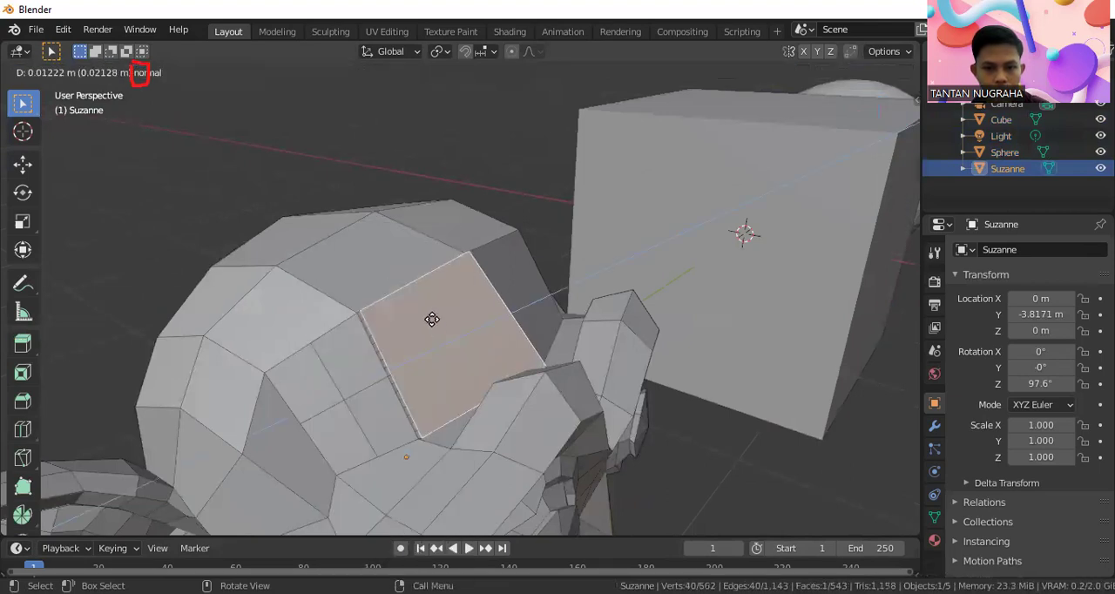
click(533, 313)
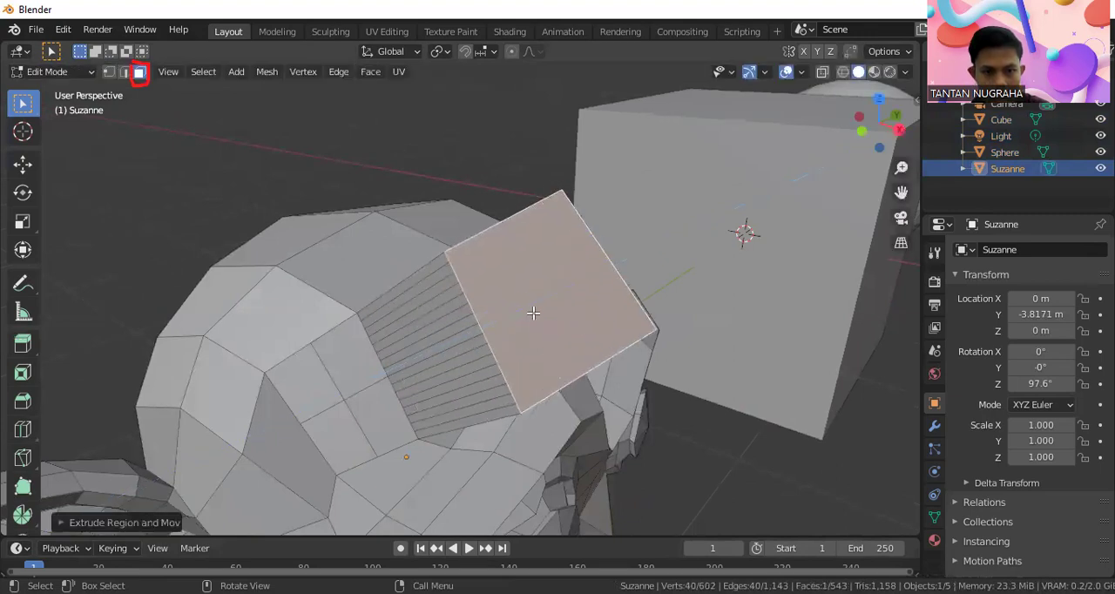
key(ctrl+z)
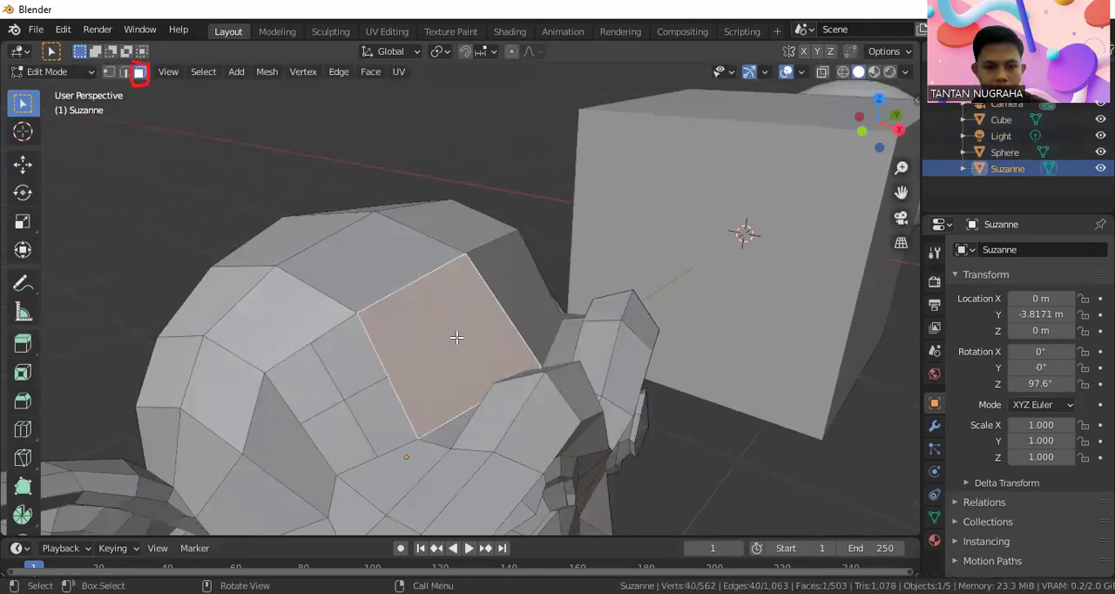
Subdivide the large forehead face once more, and also subdivide the adjoining face above it
right_click(457, 345)
click(422, 259)
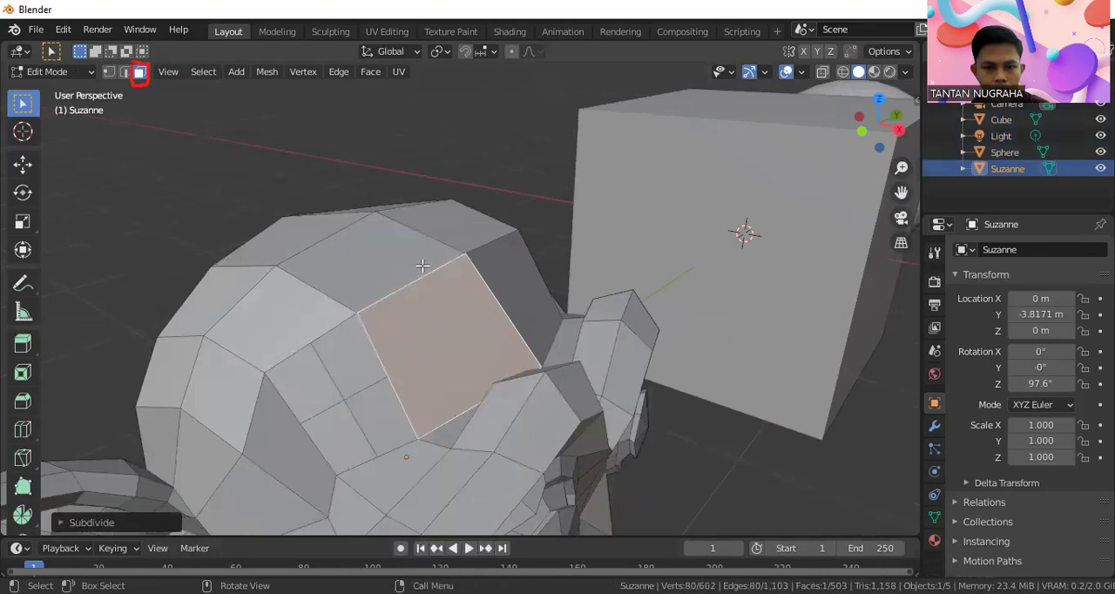
click(399, 277)
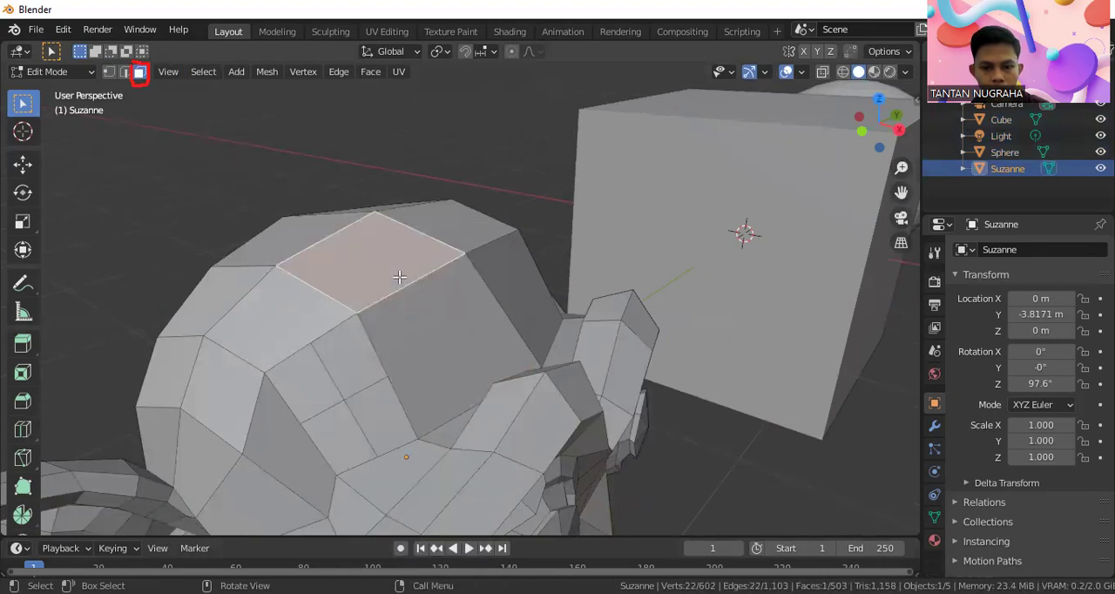
right_click(399, 277)
click(340, 266)
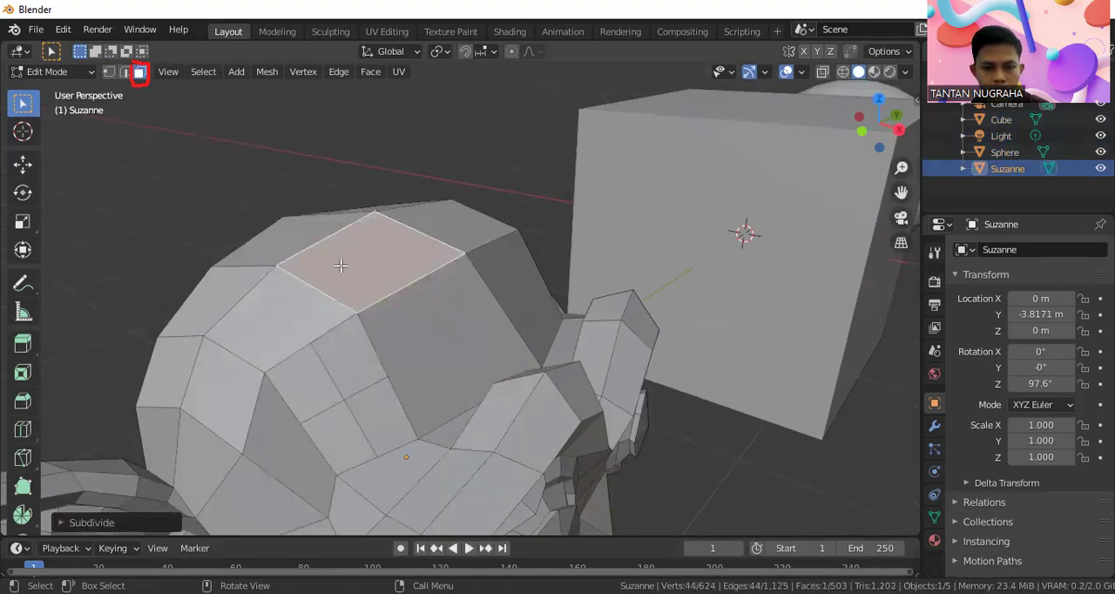
scroll(301, 435, down, 4)
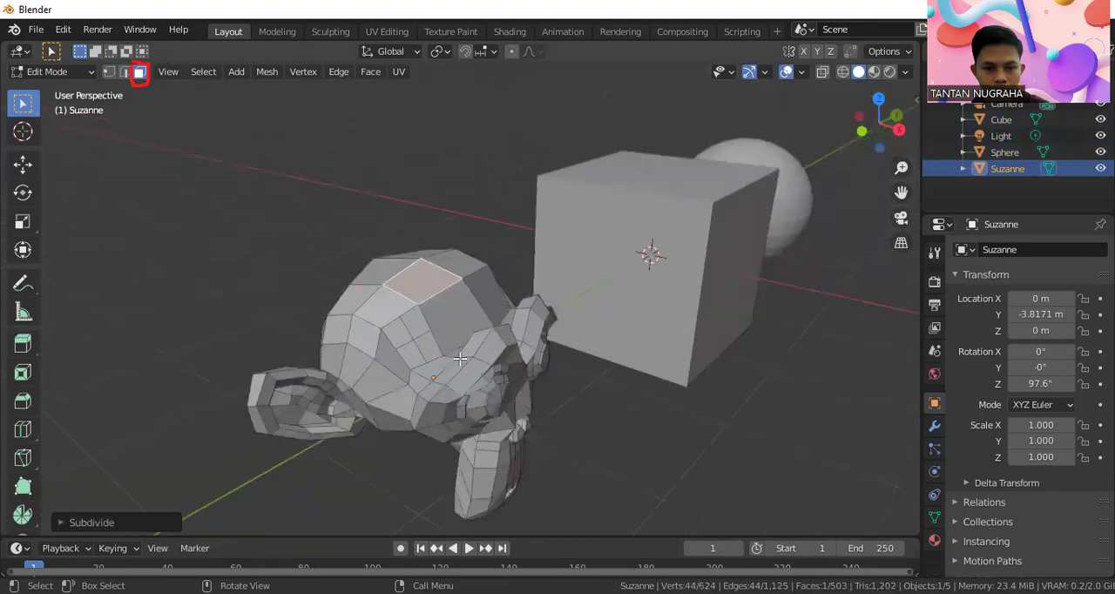
Subdivide the narrow outer forehead face on the opposite side of the monkey's head
middle_drag(460, 358, 406, 304)
click(401, 301)
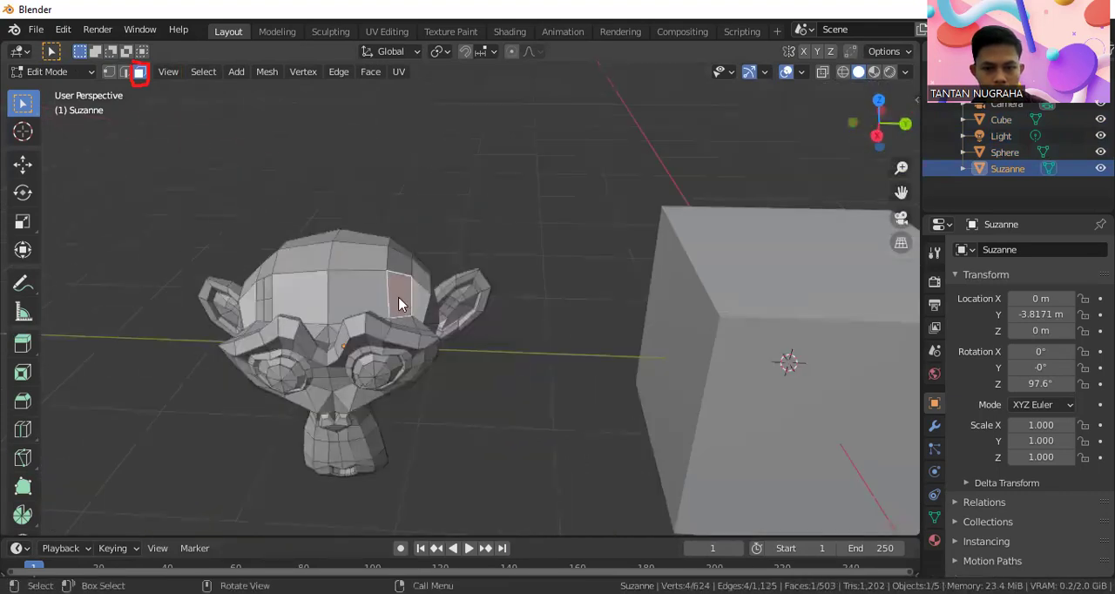
right_click(399, 303)
click(373, 269)
scroll(404, 297, up, 3)
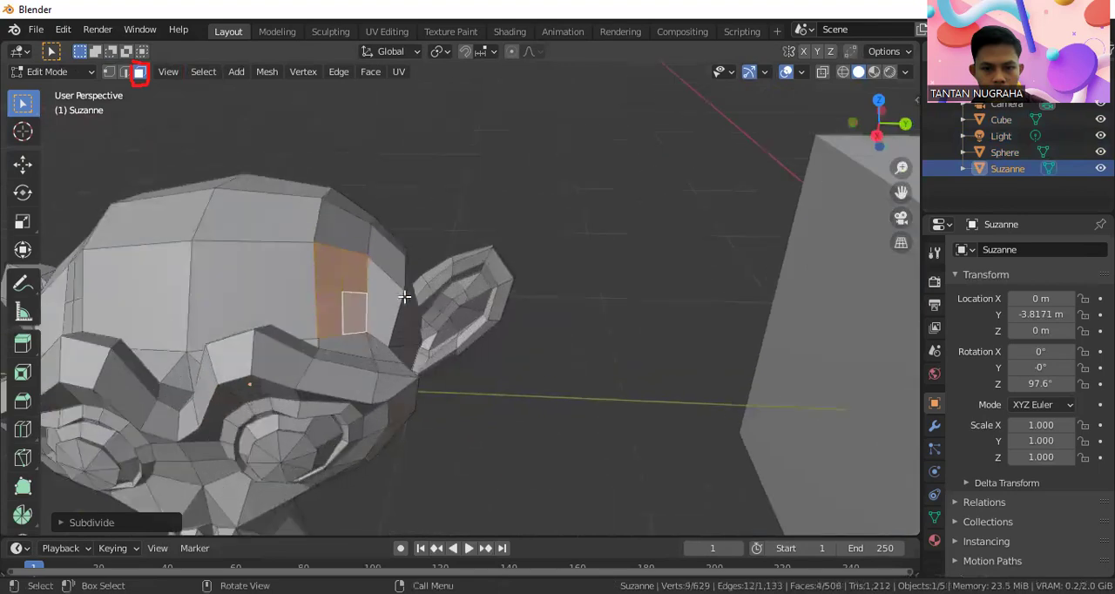
Set the number of cuts to 8 for the subdivision of the narrow outer forehead face and clear the selection
scroll(307, 282, up, 3)
scroll(249, 267, down, 2)
shift+middle_drag(246, 267, 424, 288)
scroll(466, 291, up, 3)
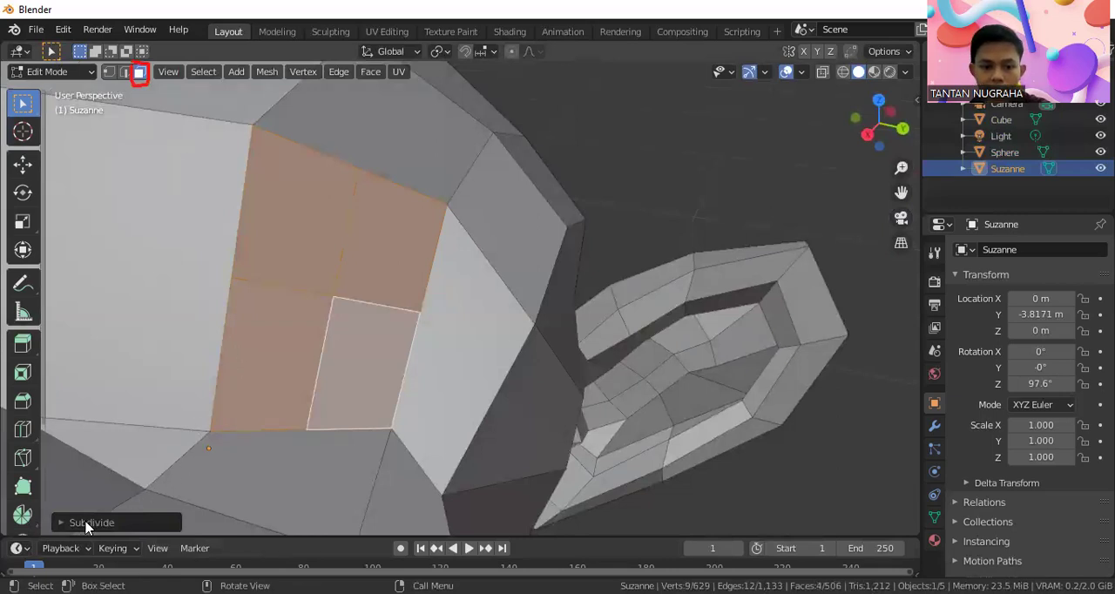
click(62, 522)
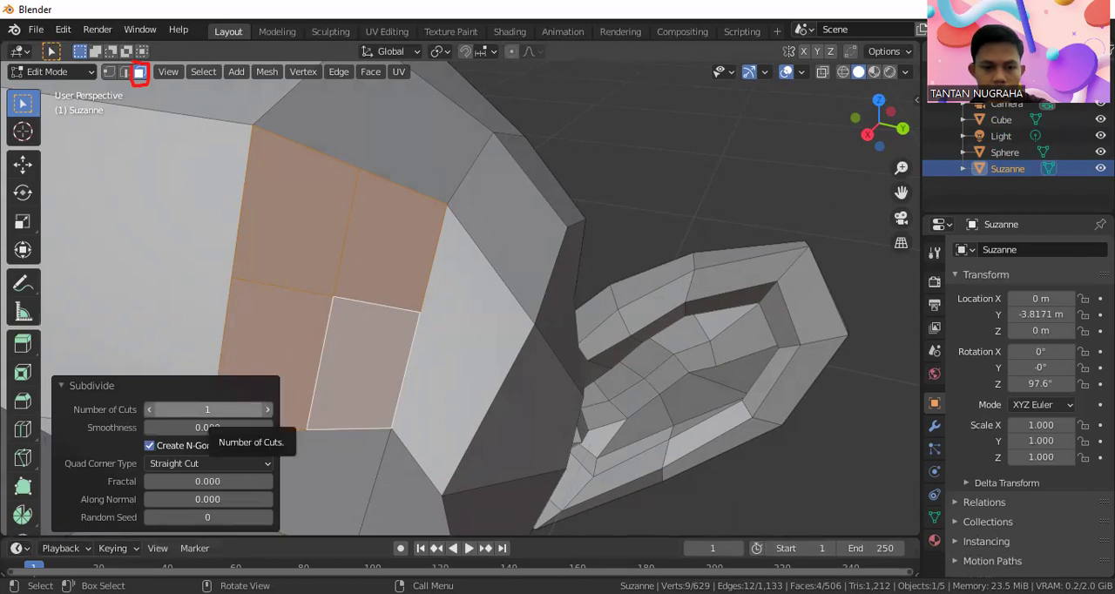
click(234, 409)
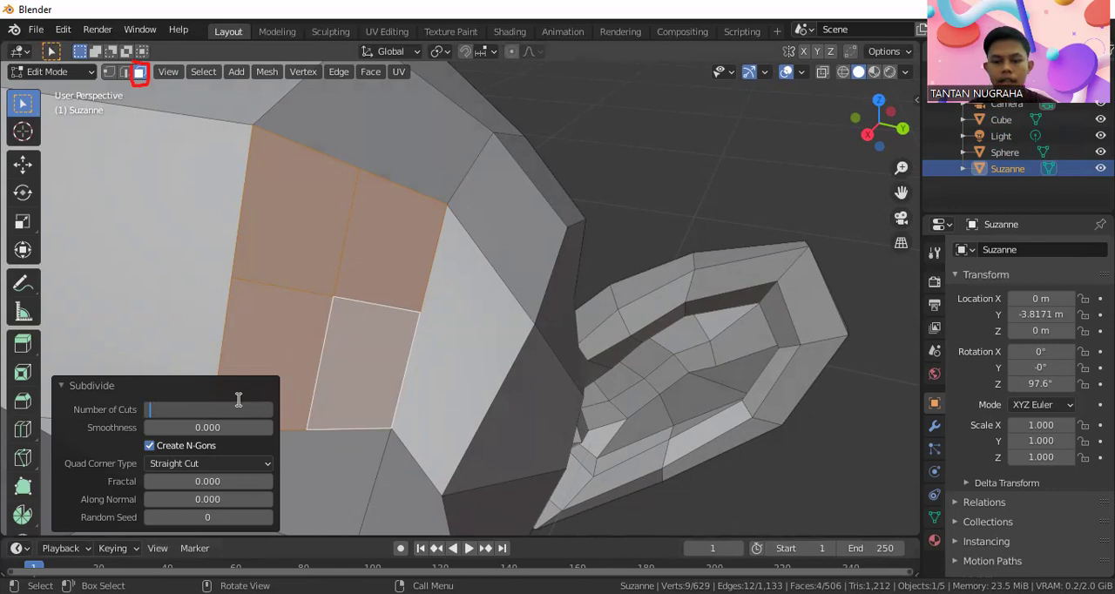
text(8)
key(Return)
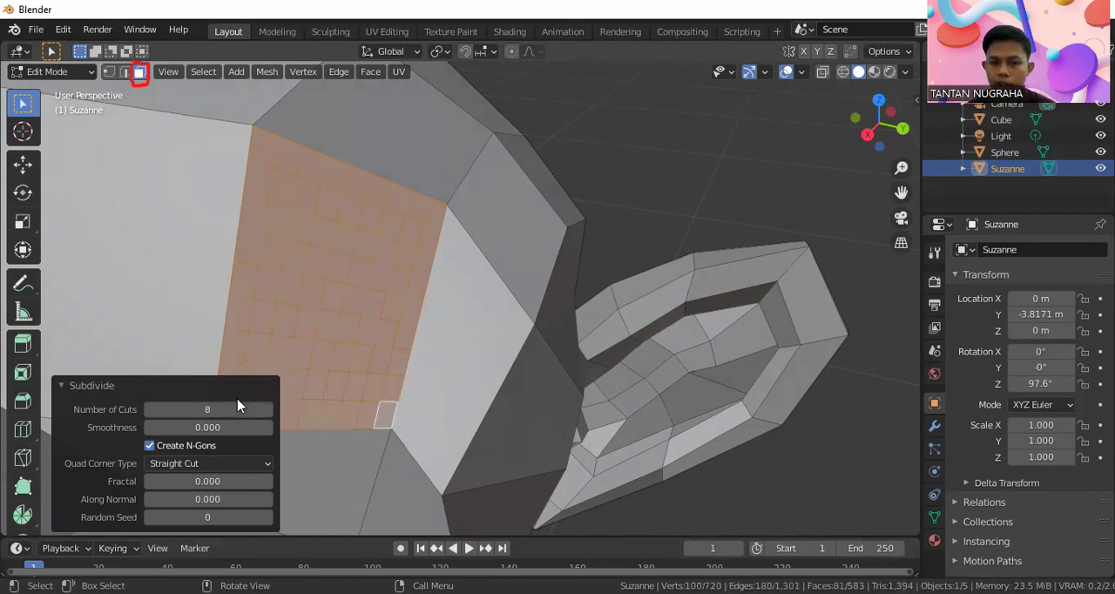
click(619, 151)
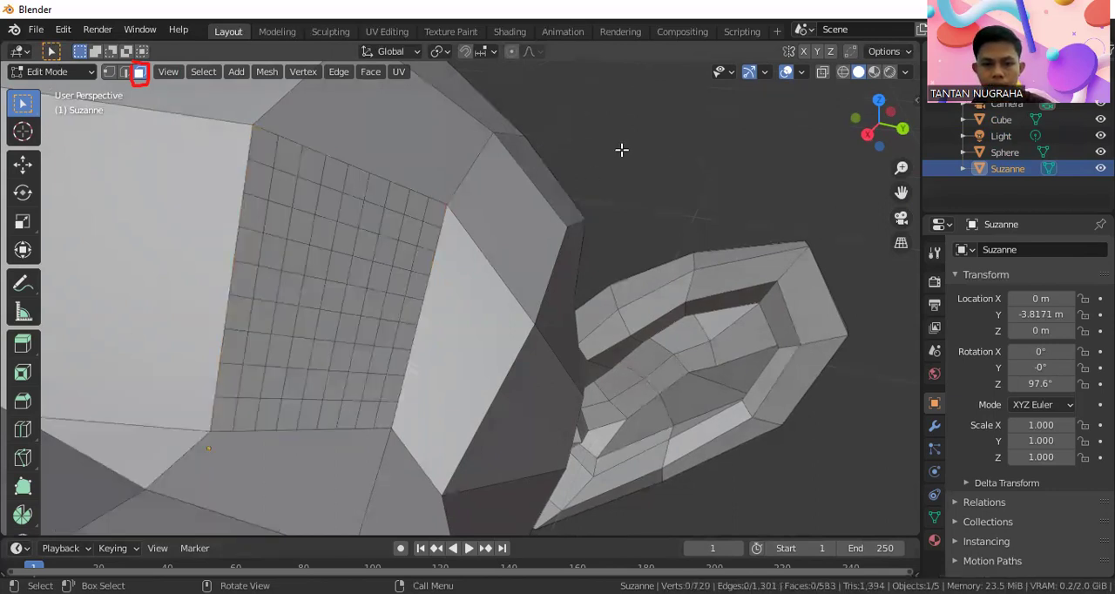
Examine the vertices of the subdivided forehead faces in vertex selection mode and return to face selection
click(108, 72)
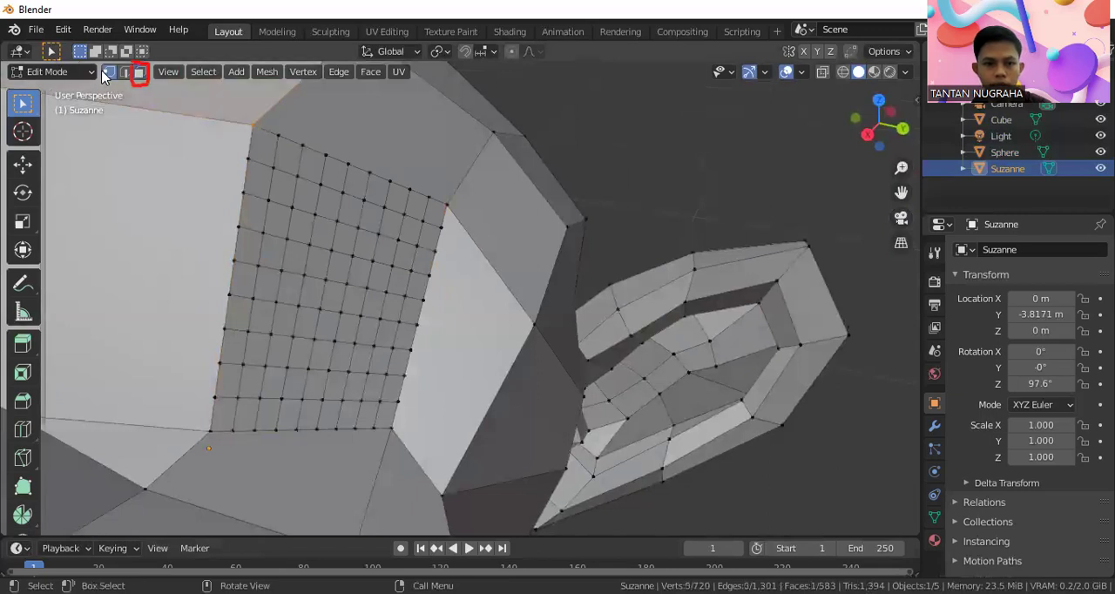
middle_drag(348, 226, 384, 205)
scroll(384, 204, down, 10)
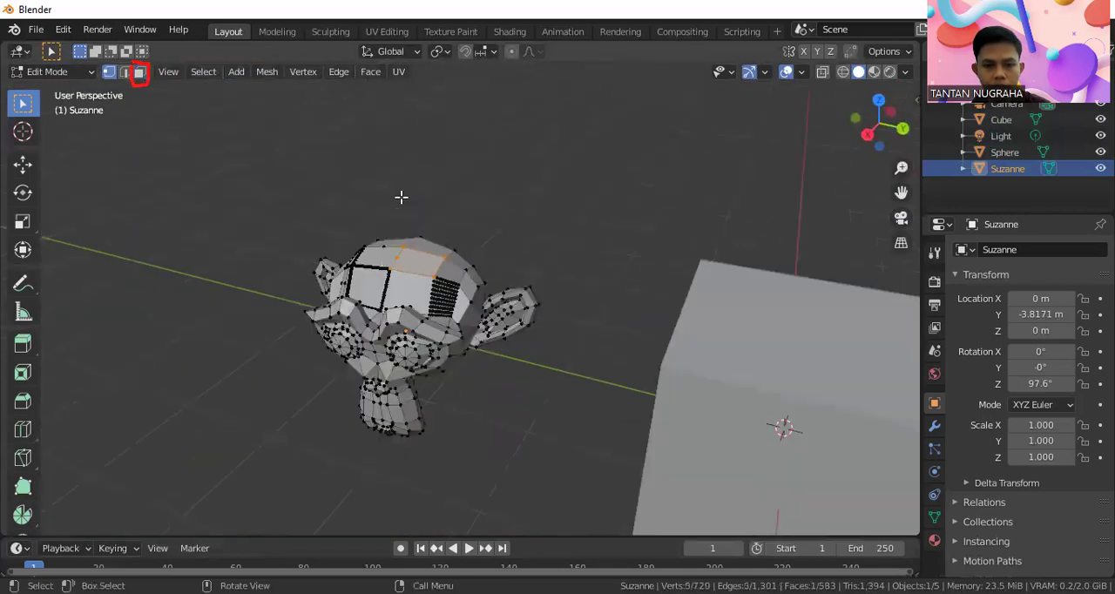
middle_drag(388, 250, 401, 236)
scroll(400, 235, up, 8)
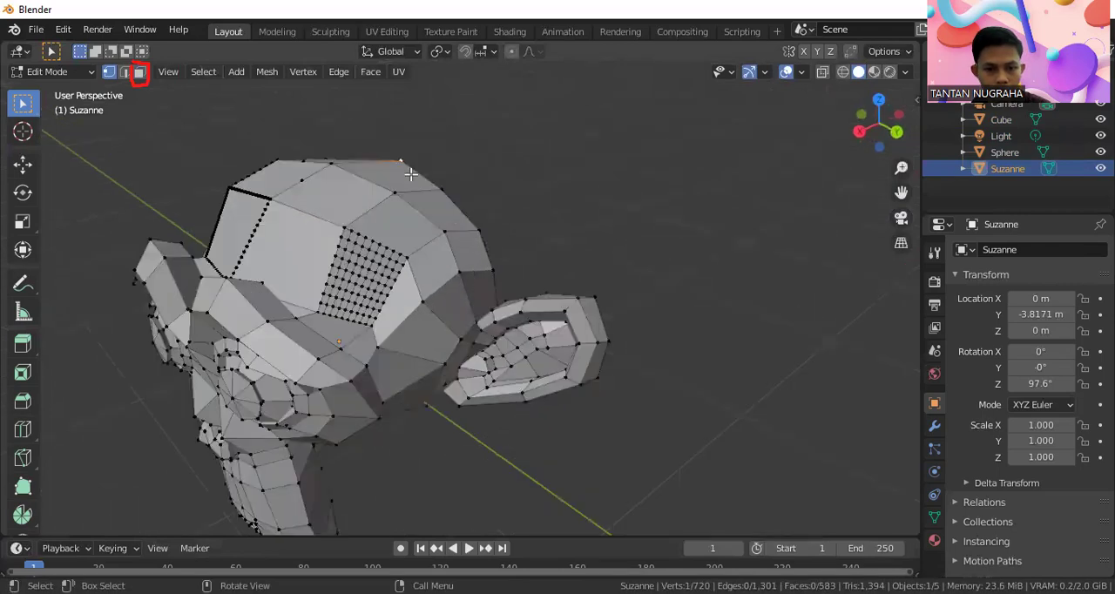
click(138, 71)
Leave Edit Mode on the monkey head, select the sphere and enter Edit Mode on it
scroll(339, 255, down, 8)
middle_drag(353, 291, 305, 234)
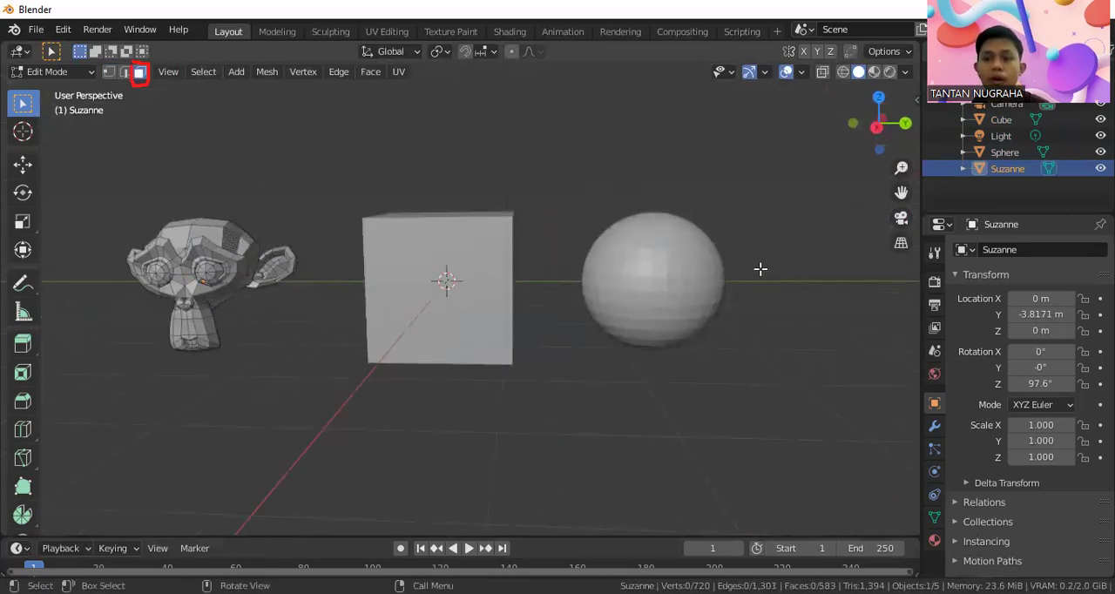
click(53, 71)
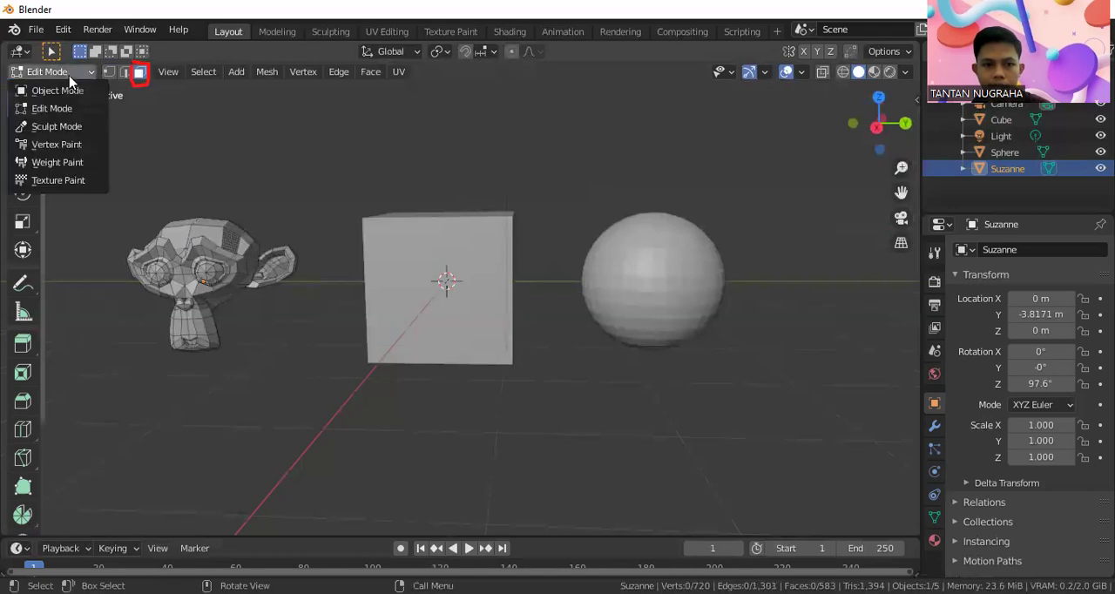
click(43, 89)
click(674, 254)
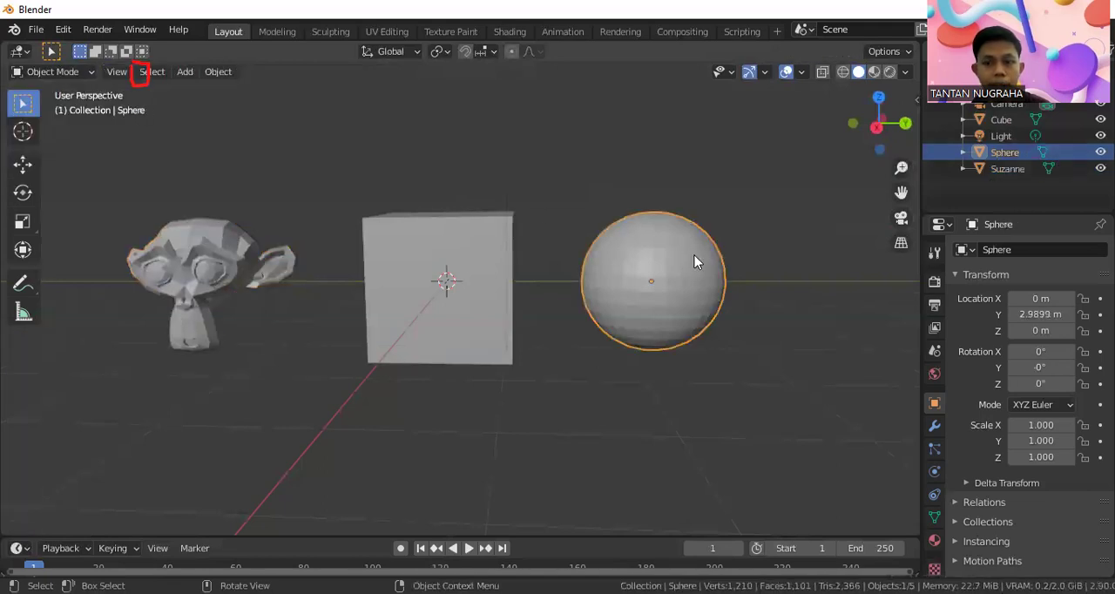
scroll(750, 255, up, 3)
shift+middle_drag(780, 254, 552, 271)
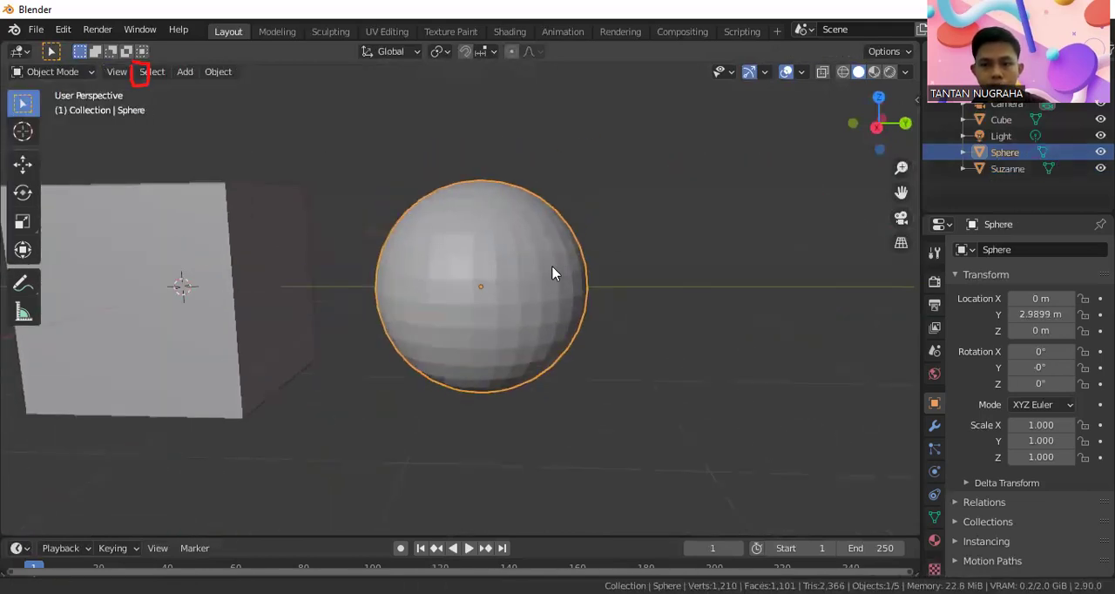
click(74, 73)
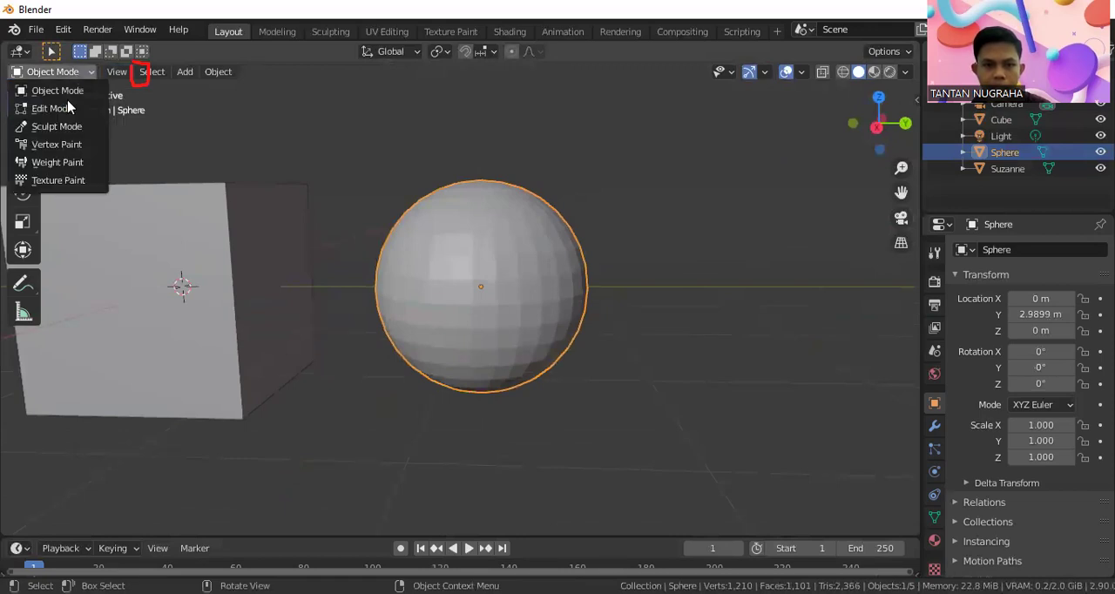
click(66, 108)
scroll(460, 309, up, 4)
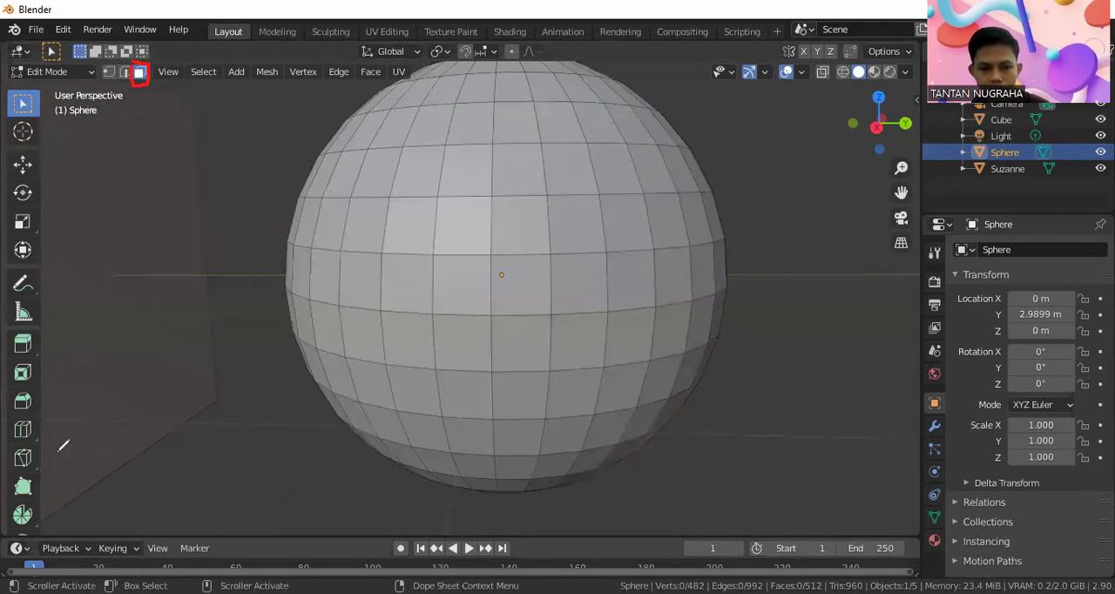
click(102, 393)
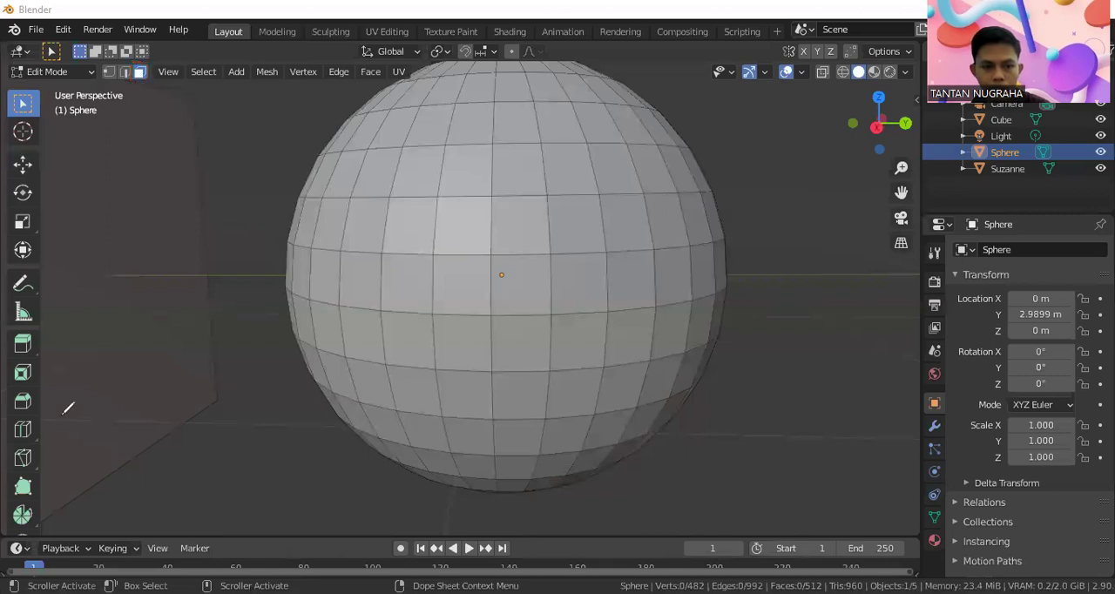
Delete a single vertex near the middle of the sphere's front, using vertex selection and the Vertices delete option
click(109, 72)
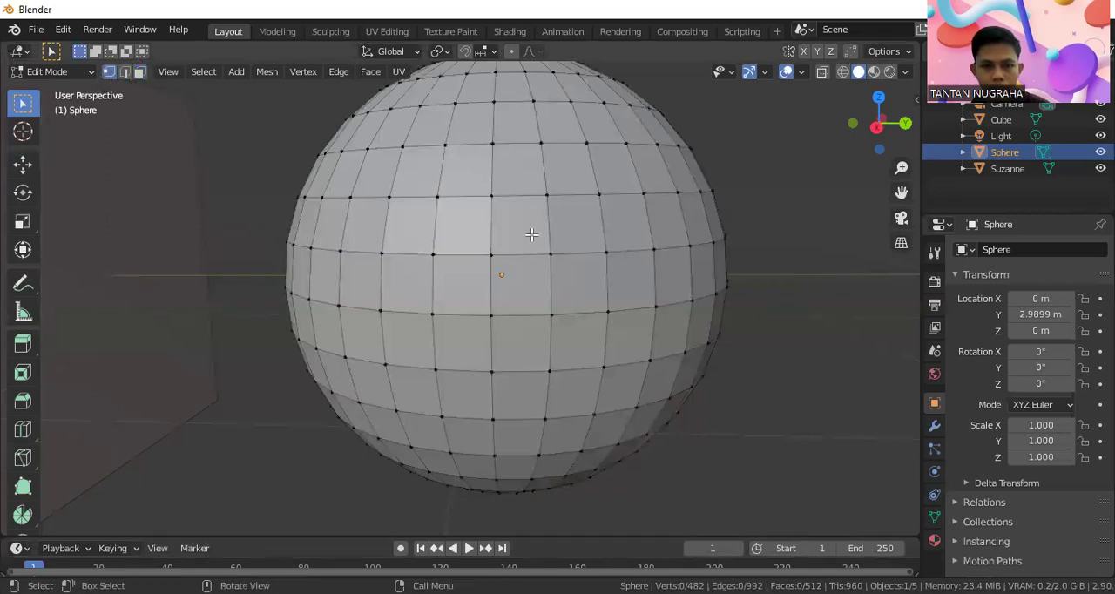
click(432, 254)
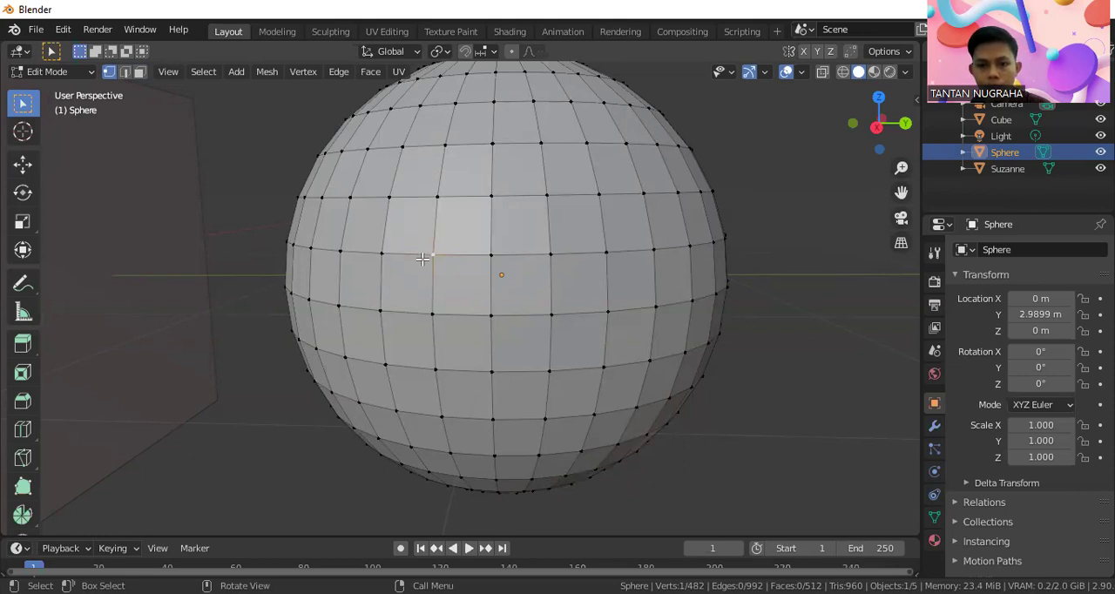
key(x)
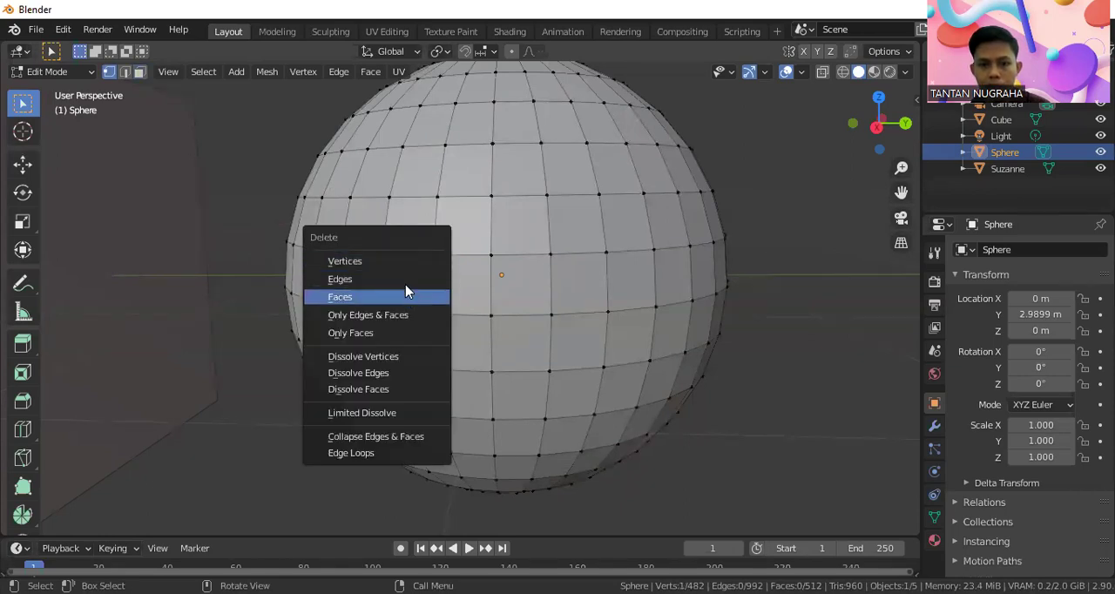
click(357, 262)
scroll(475, 257, up, 3)
middle_drag(474, 257, 442, 258)
scroll(441, 257, down, 2)
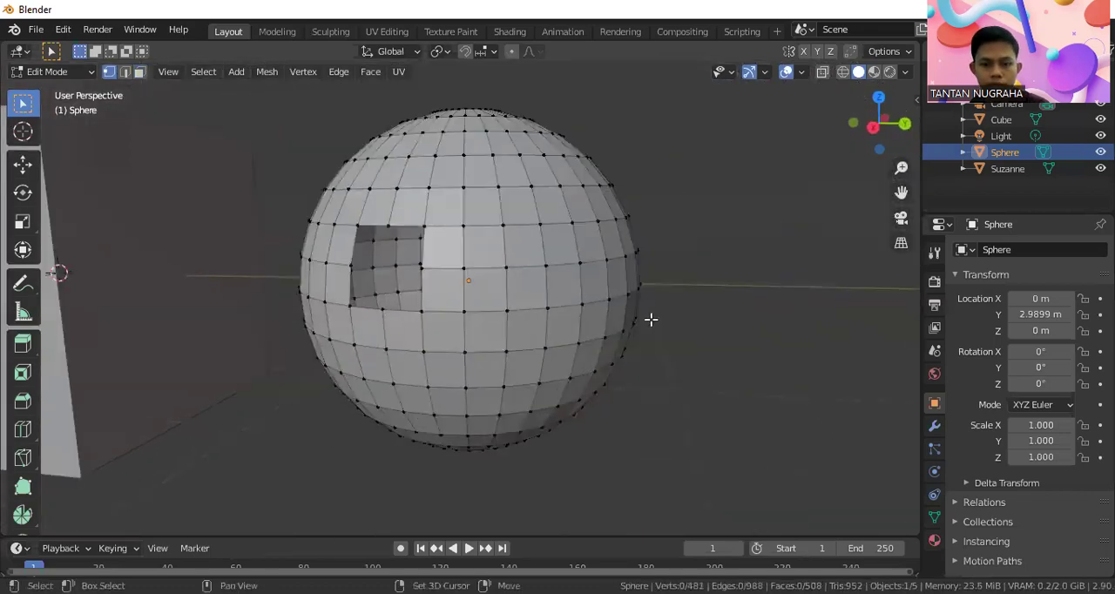
Delete one vertical edge just below the sphere's centre, using edge selection and the Edges delete option
middle_drag(649, 319, 587, 249)
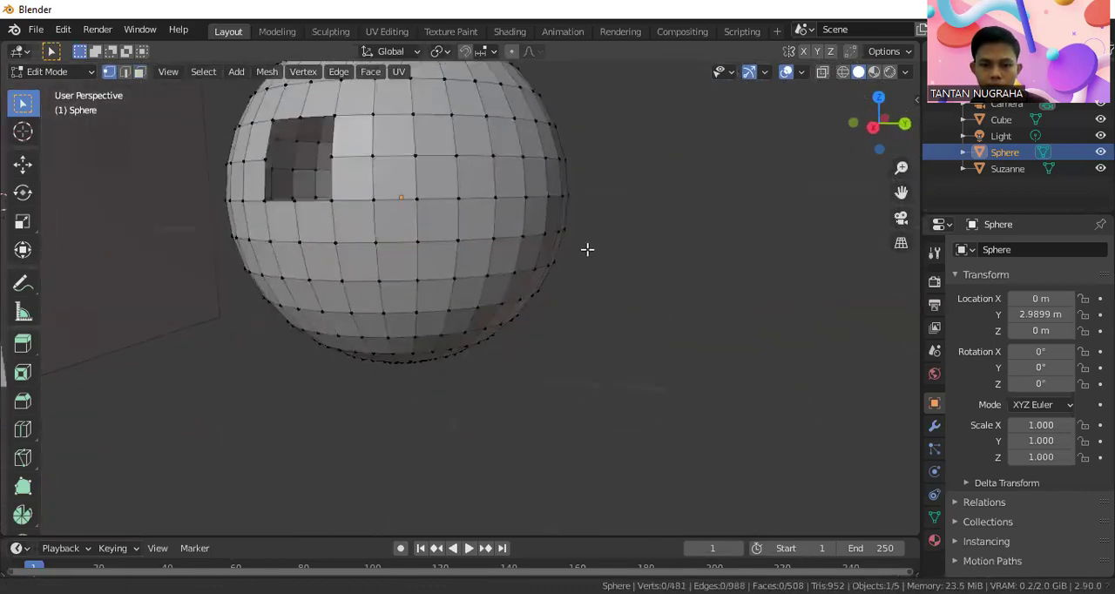
click(125, 72)
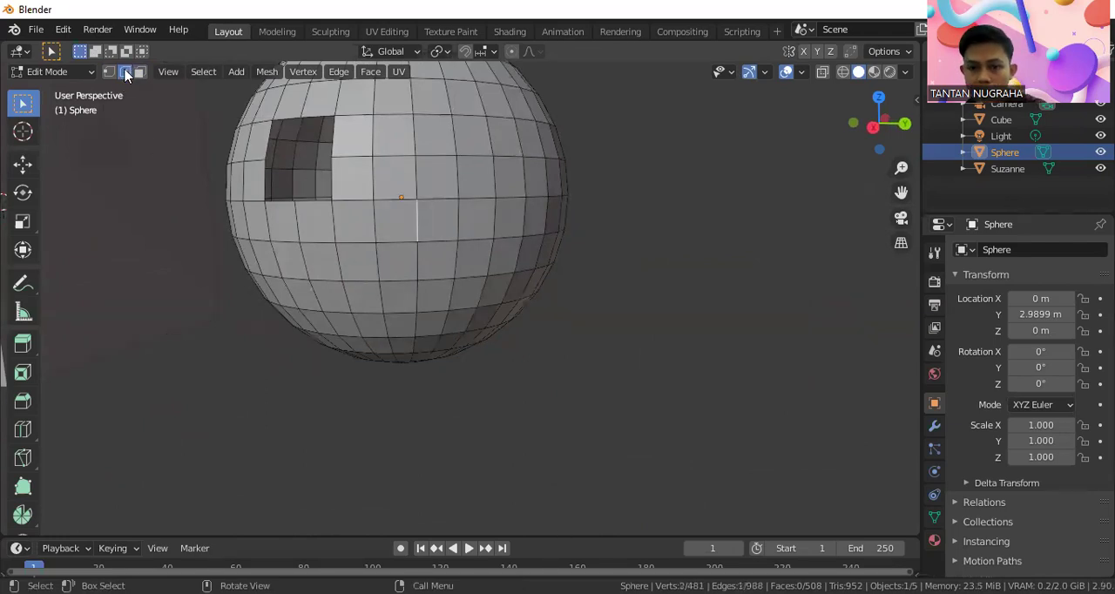
key(x)
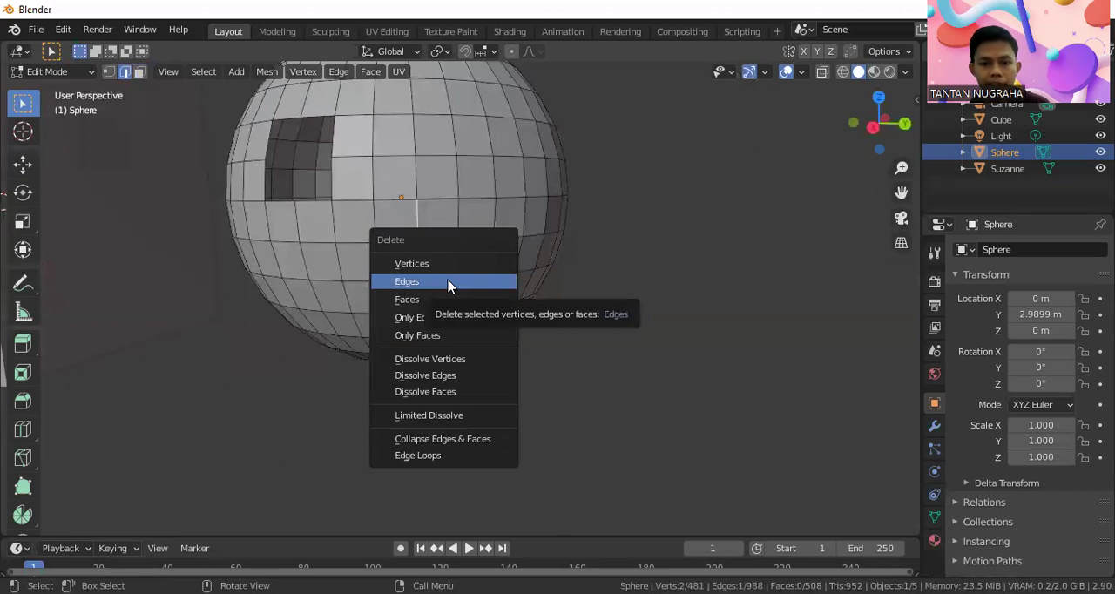
click(449, 281)
scroll(435, 218, up, 4)
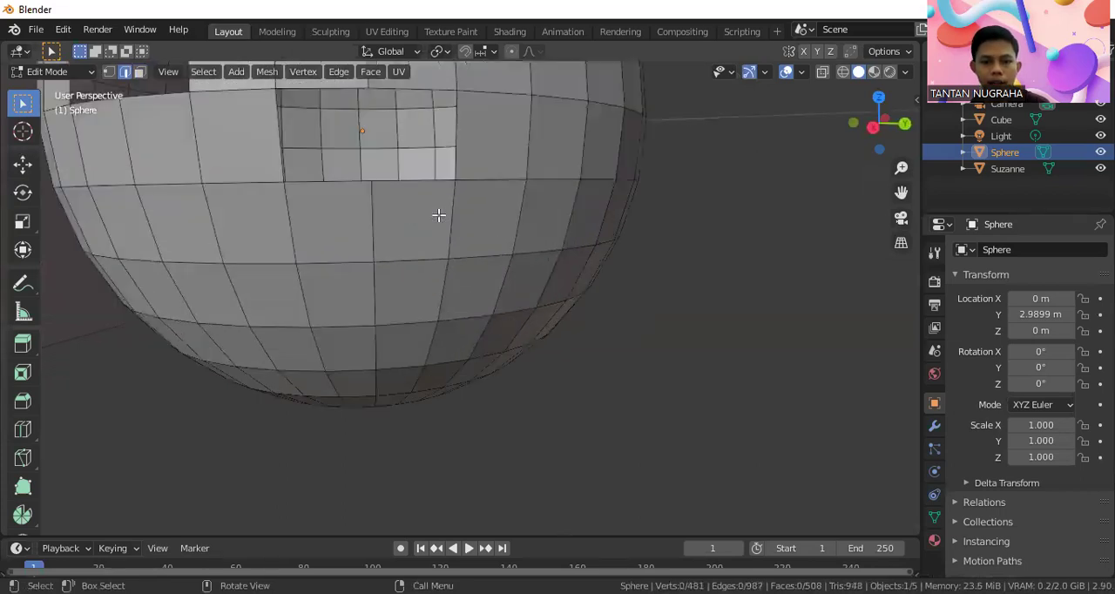
scroll(427, 222, down, 6)
Delete four adjoining faces in one row of the sphere and one face above them, using face selection
middle_drag(483, 214, 418, 197)
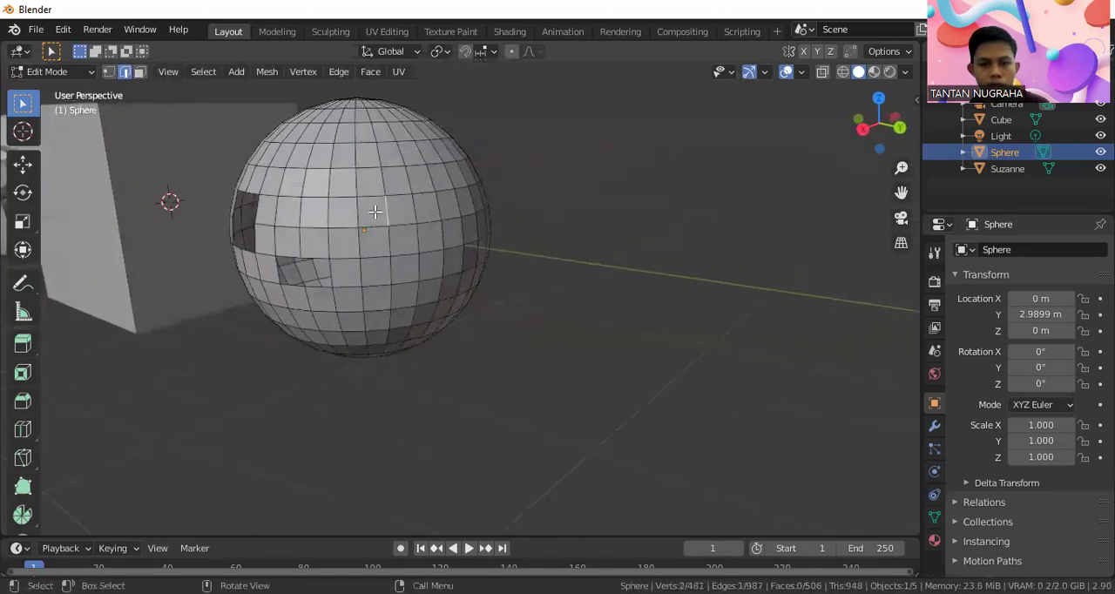
click(140, 73)
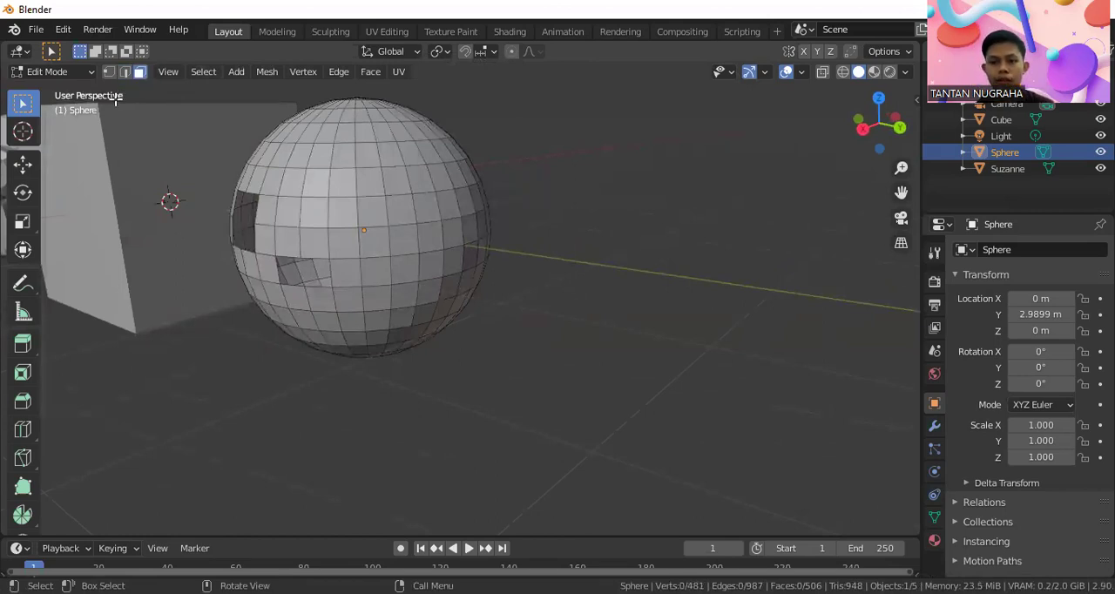
click(379, 204)
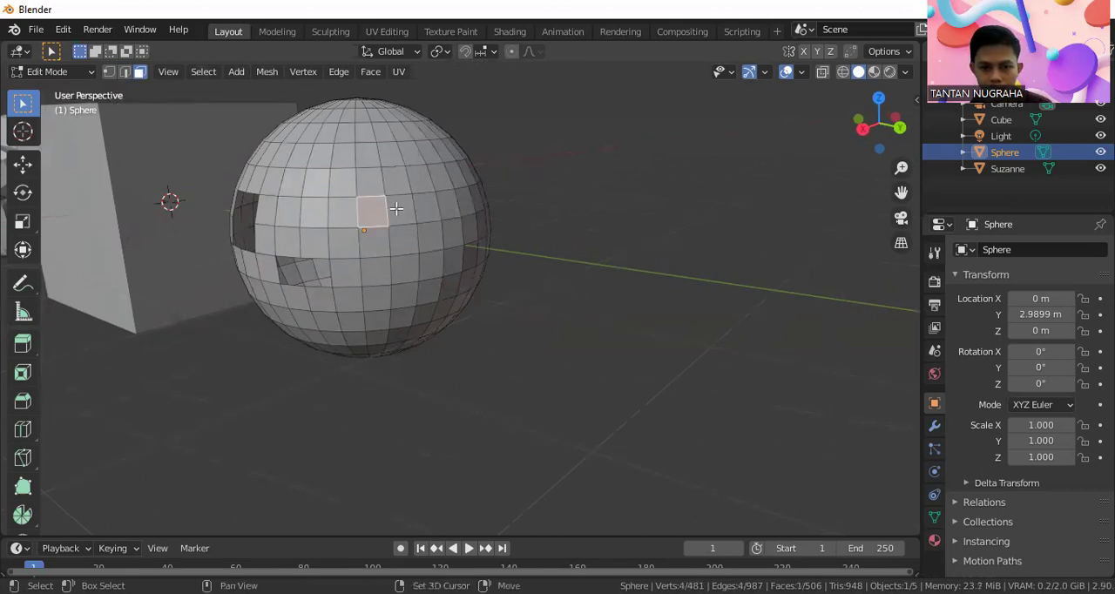
shift+click(407, 209)
shift+click(432, 209)
shift+click(453, 207)
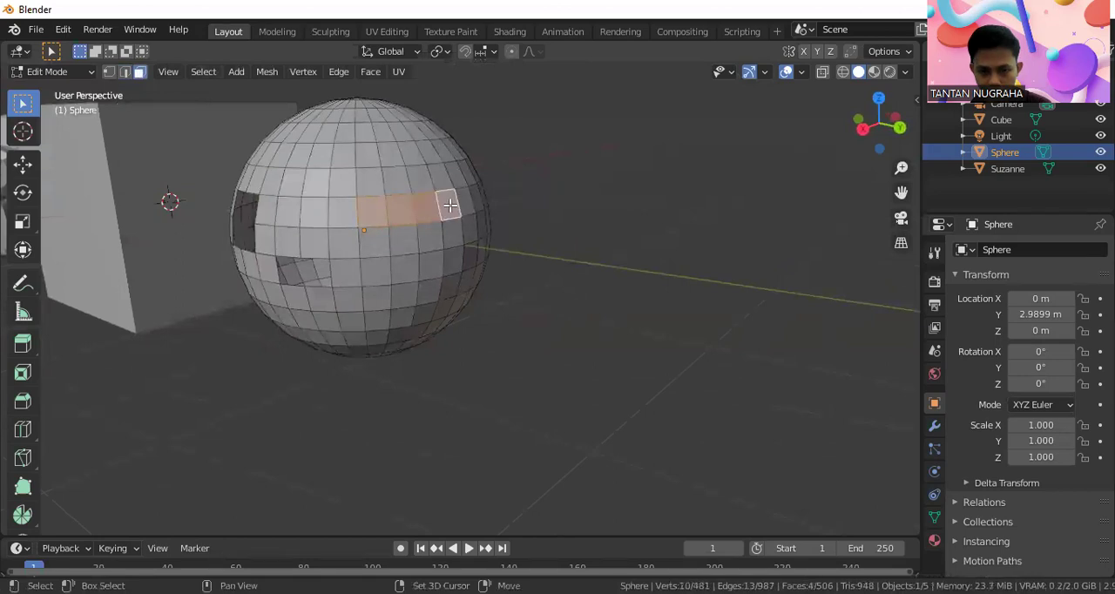
shift+click(397, 182)
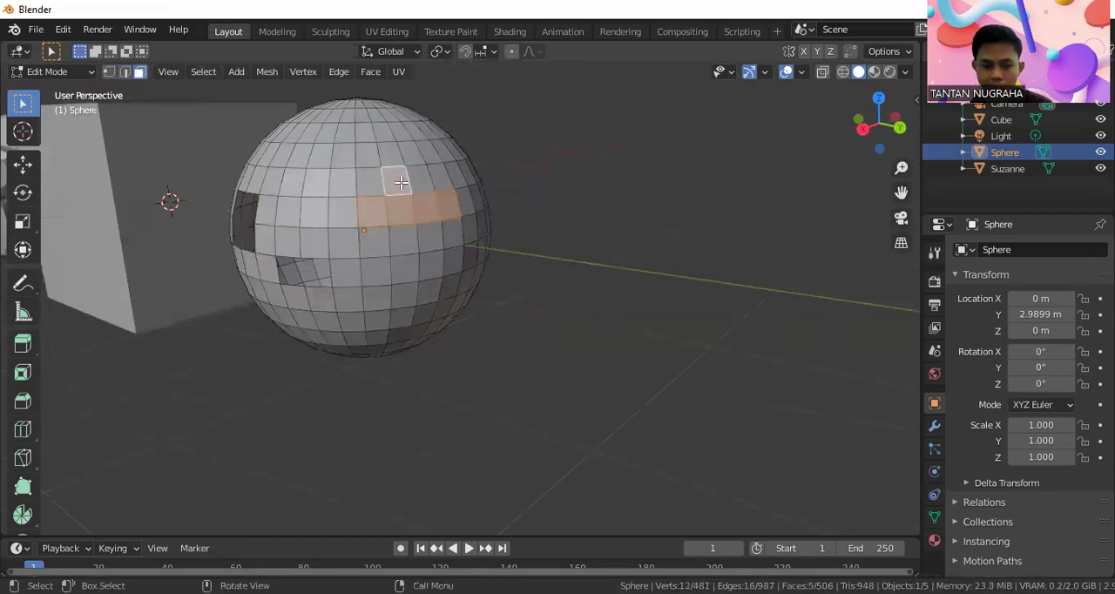
key(x)
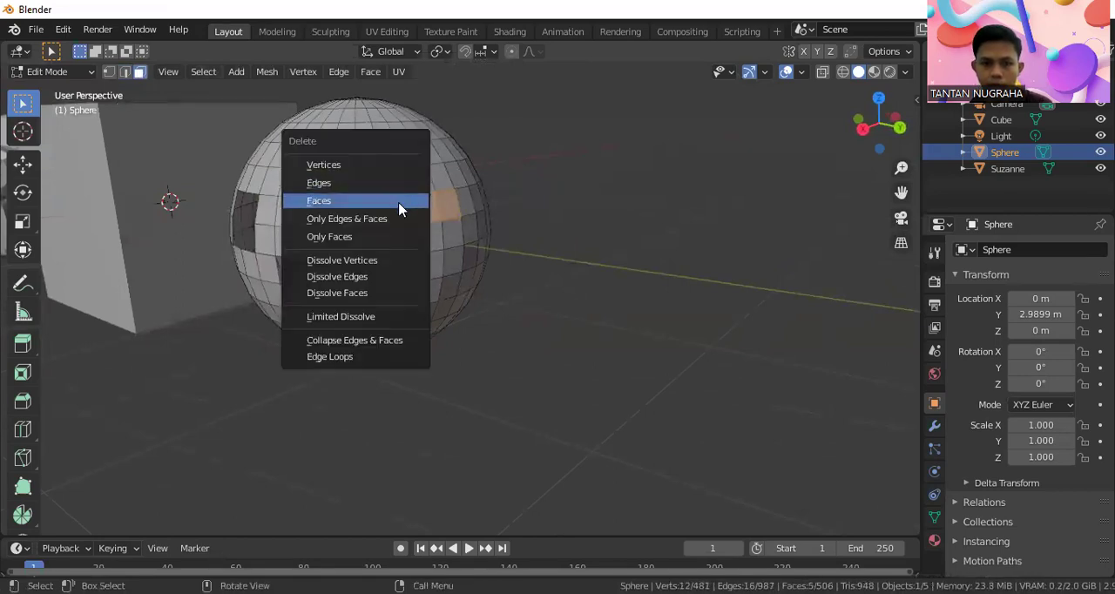
click(400, 201)
View the three objects from the front and from the right in orthographic projection, framing the cube and sphere
middle_drag(405, 213, 517, 249)
scroll(517, 249, down, 4)
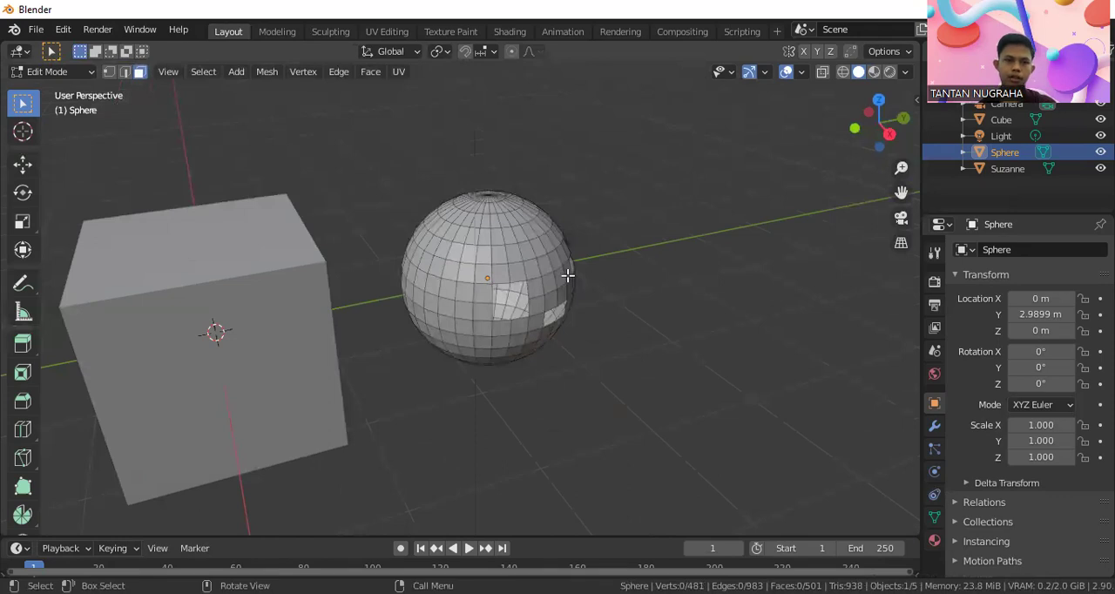
scroll(569, 287, down, 3)
middle_drag(580, 308, 509, 285)
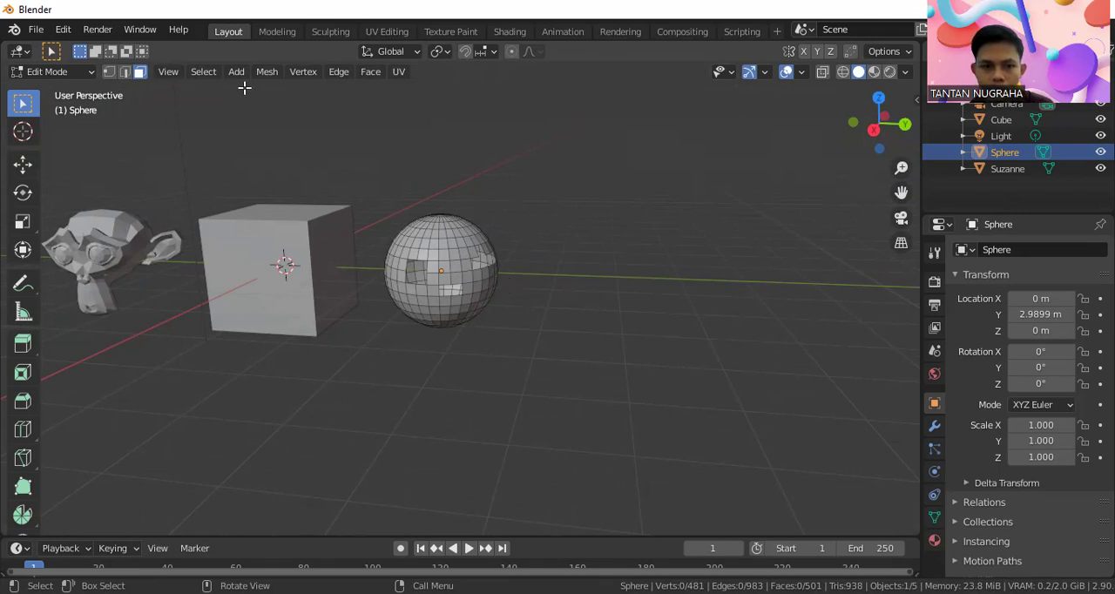
key(KP_1)
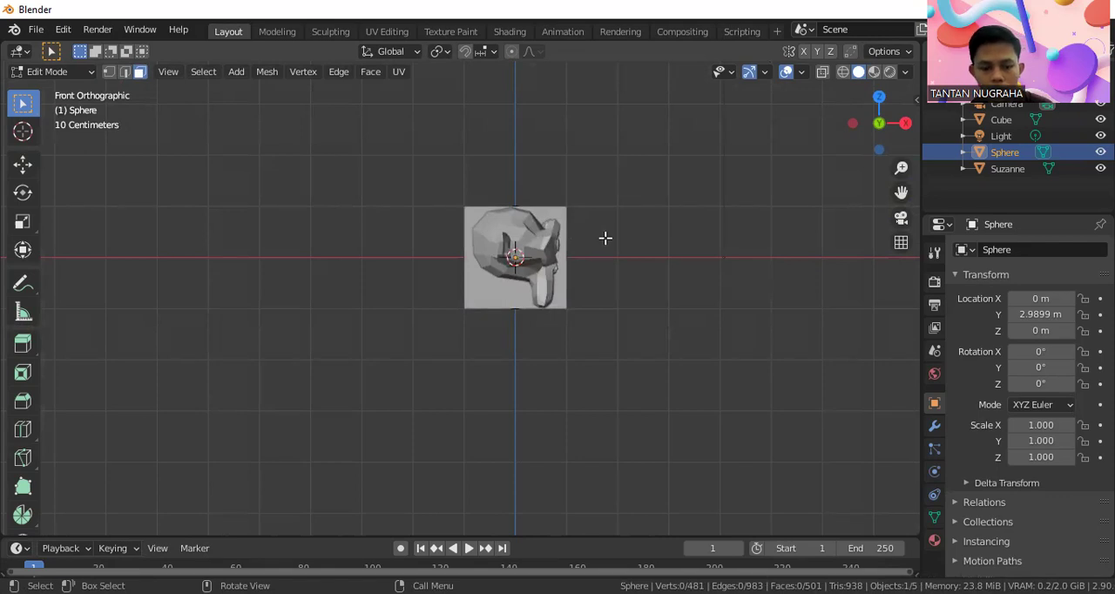
shift+middle_drag(598, 241, 565, 247)
shift+middle_drag(593, 282, 545, 298)
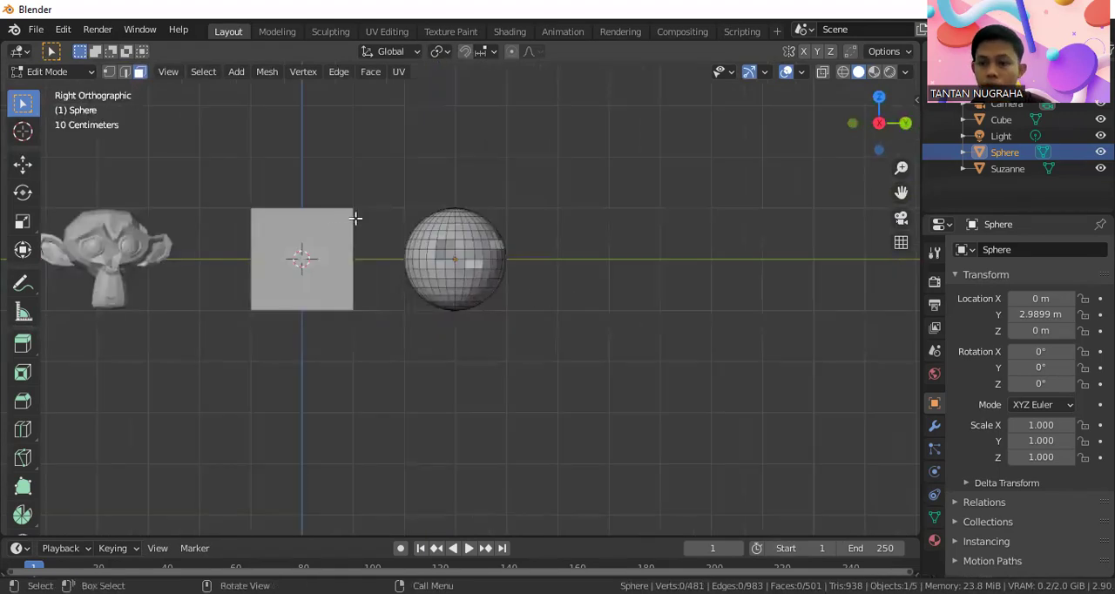
shift+middle_drag(387, 244, 469, 254)
scroll(368, 212, up, 3)
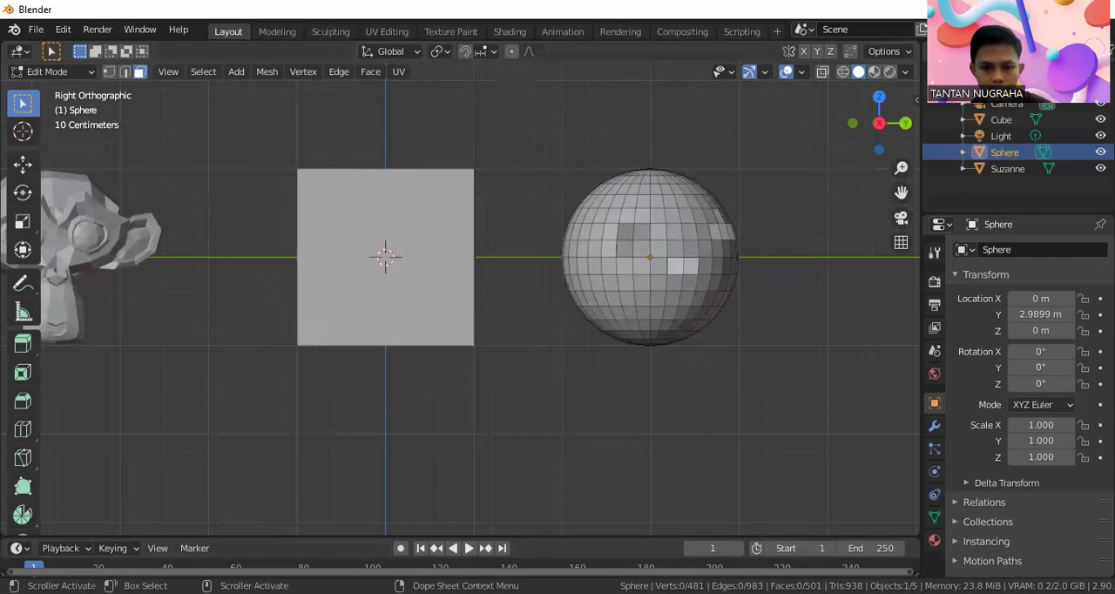
mouse_move(296, 175)
mouse_down()
mouse_move(236, 279)
mouse_move(291, 337)
mouse_up()
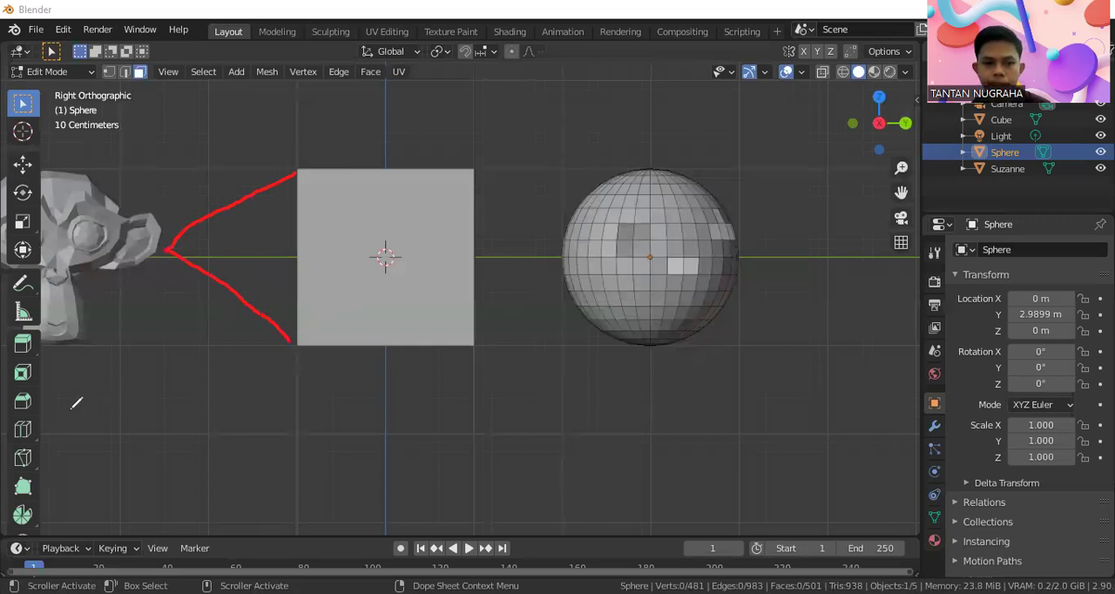
Switch the sphere back to Object Mode and open the cube in Edit Mode with vertex selection
key(ctrl+z)
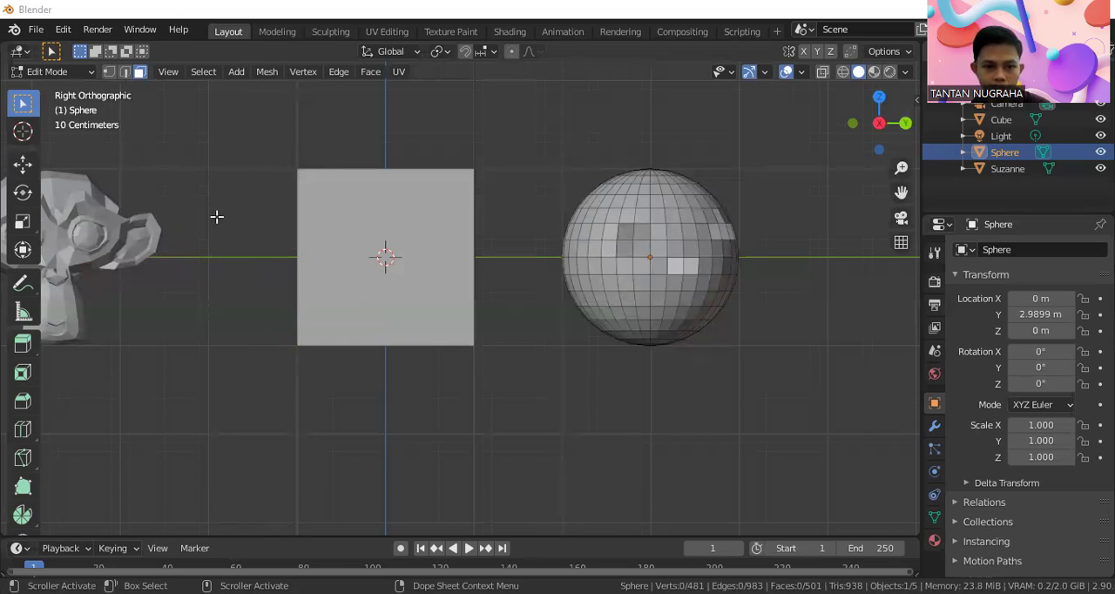
key(1)
click(54, 72)
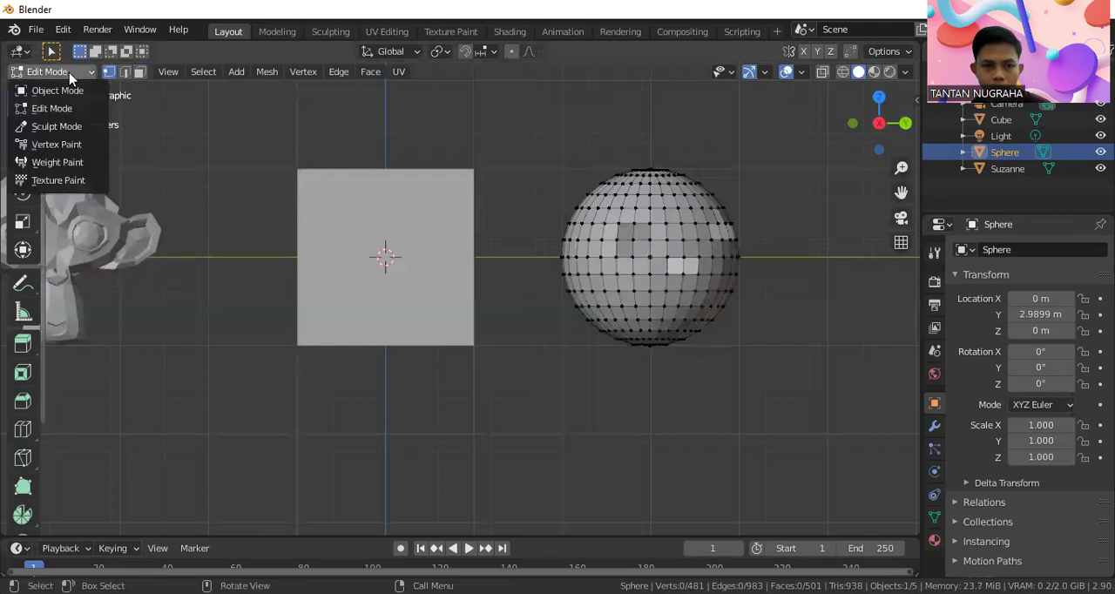
click(80, 92)
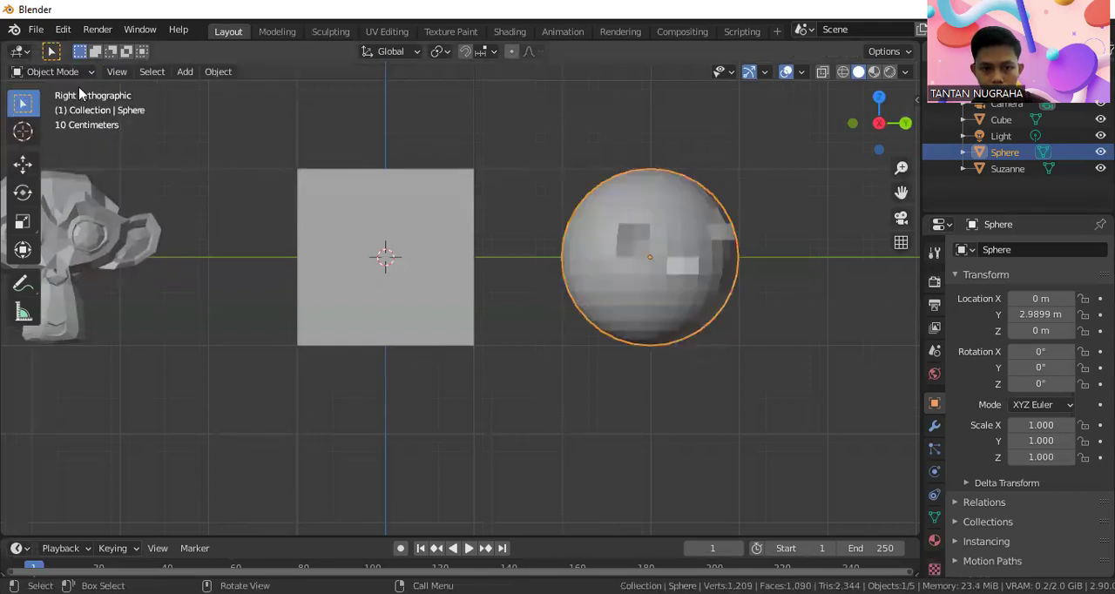
click(413, 226)
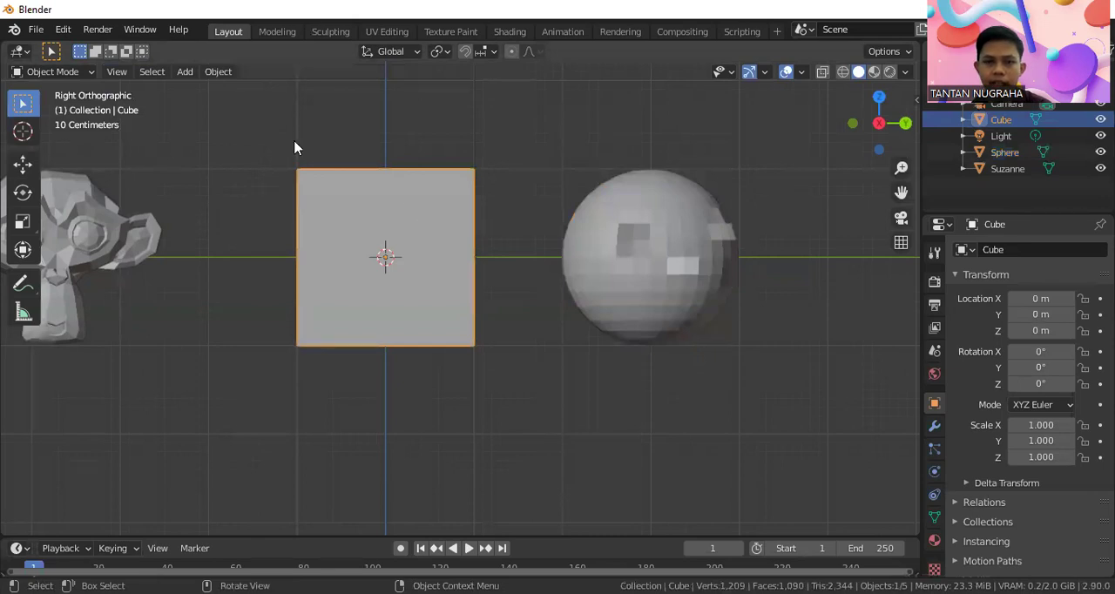
click(85, 73)
click(78, 105)
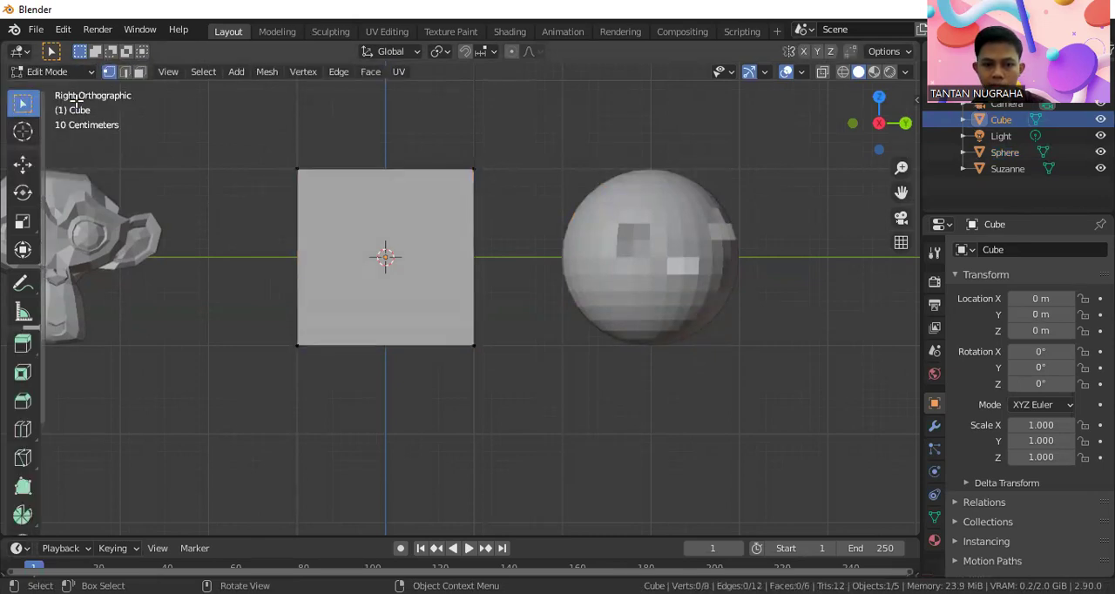
Extrude the cube's lower corner vertex on the monkey's side to a point on the Y axis between the cube and the monkey head
click(298, 346)
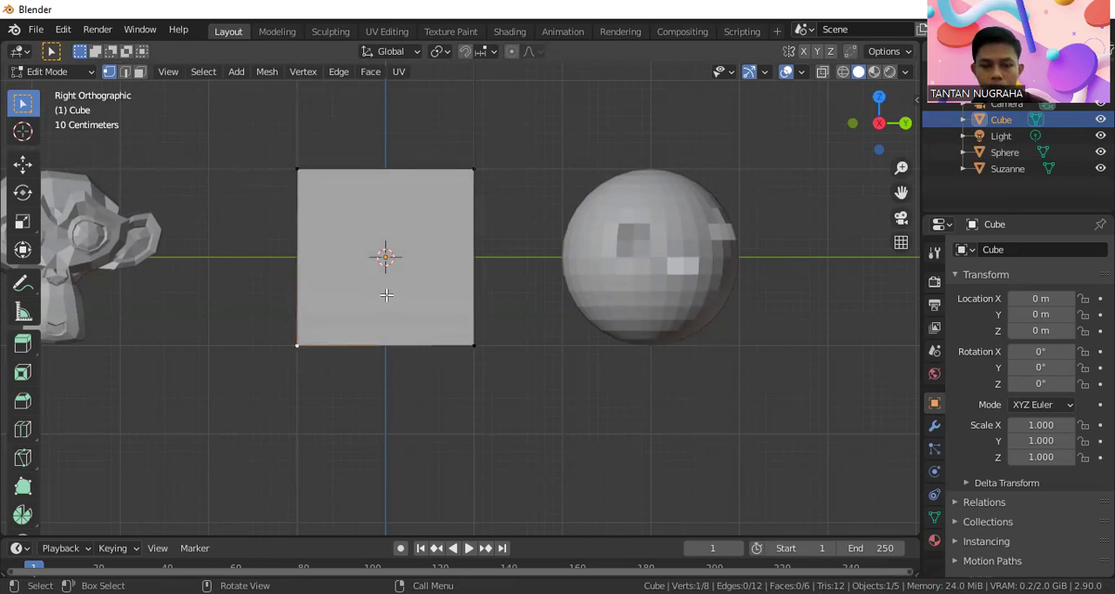
ctrl+right_click(214, 256)
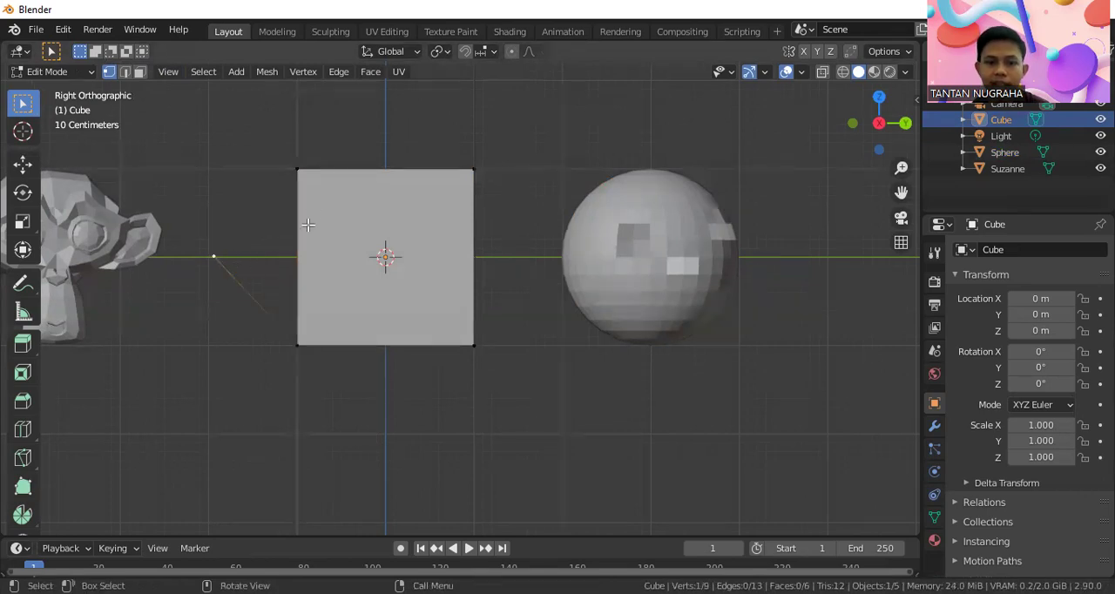
scroll(218, 304, up, 2)
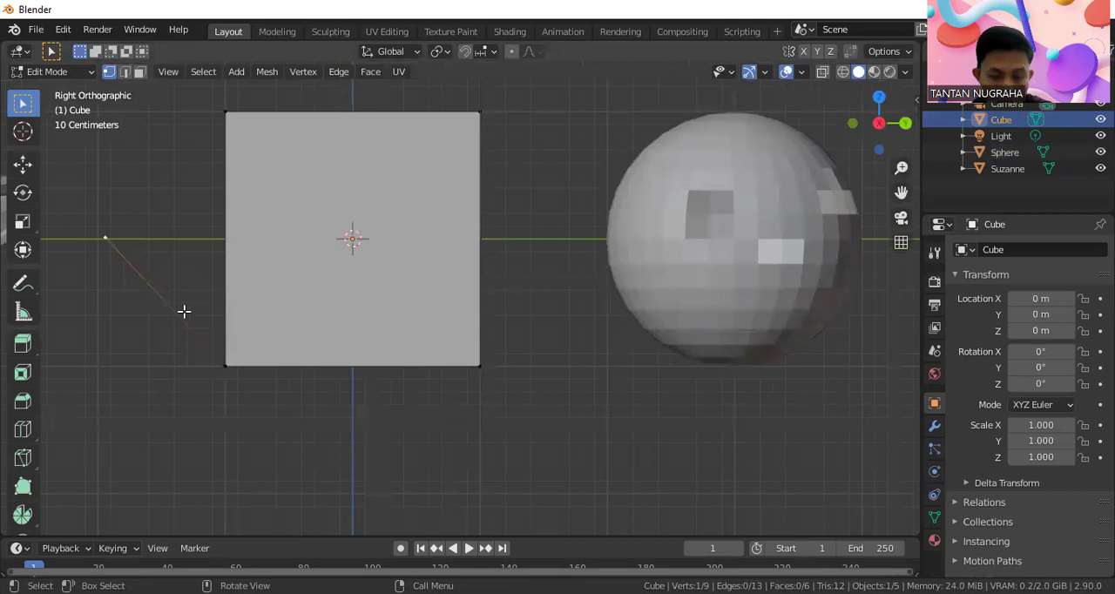
scroll(189, 296, down, 4)
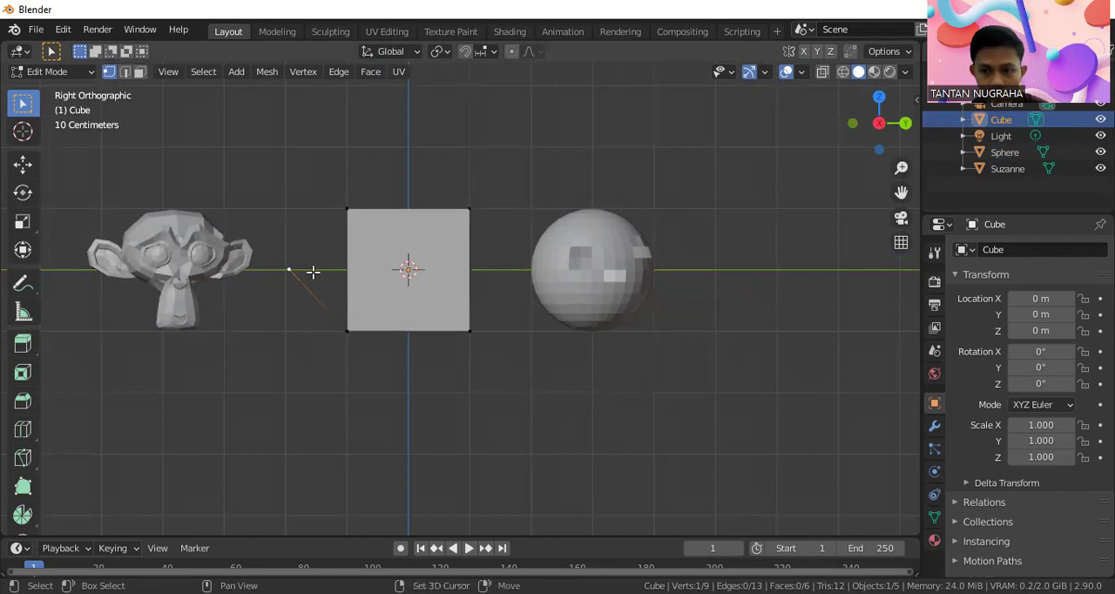
Fill a triangular face between the extruded vertex and the two cube corners on the monkey's side
shift+click(347, 331)
shift+click(345, 209)
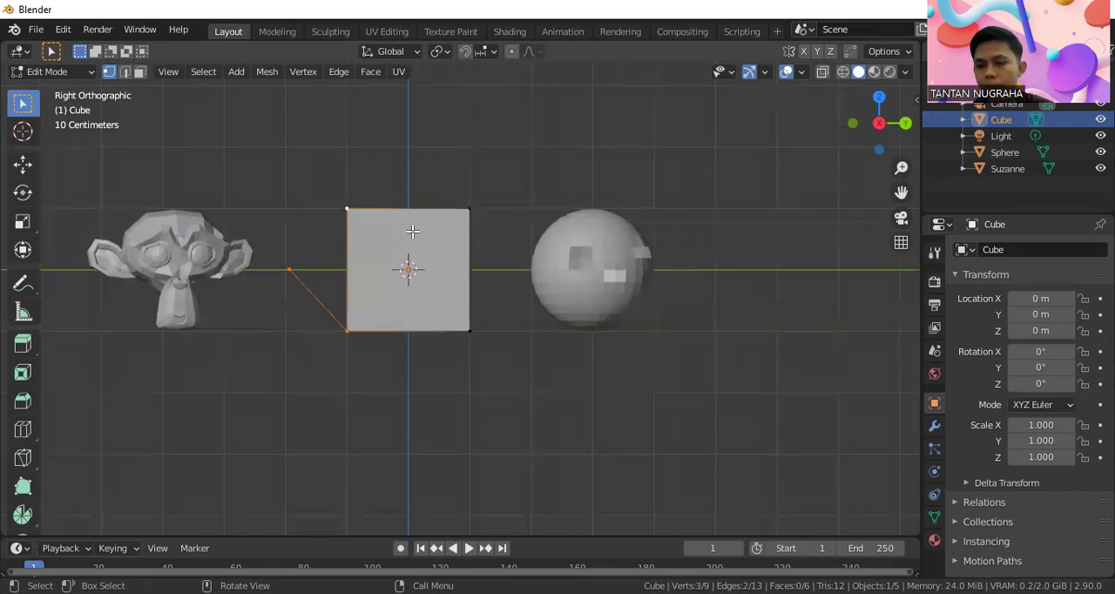
key(f)
middle_drag(310, 219, 564, 281)
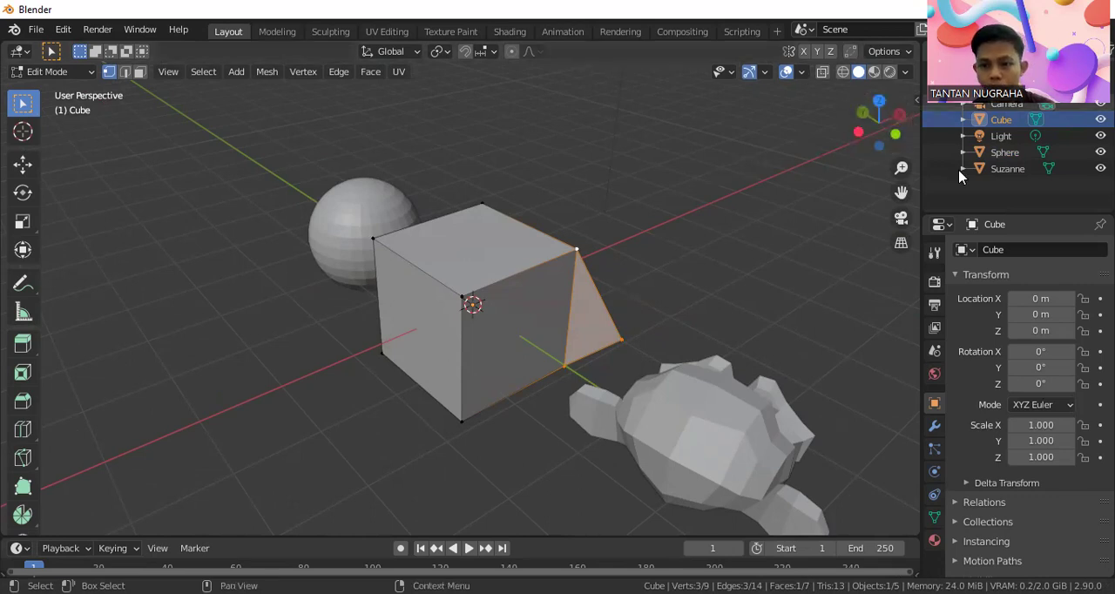
Return the cube to Object Mode and deselect everything
click(63, 73)
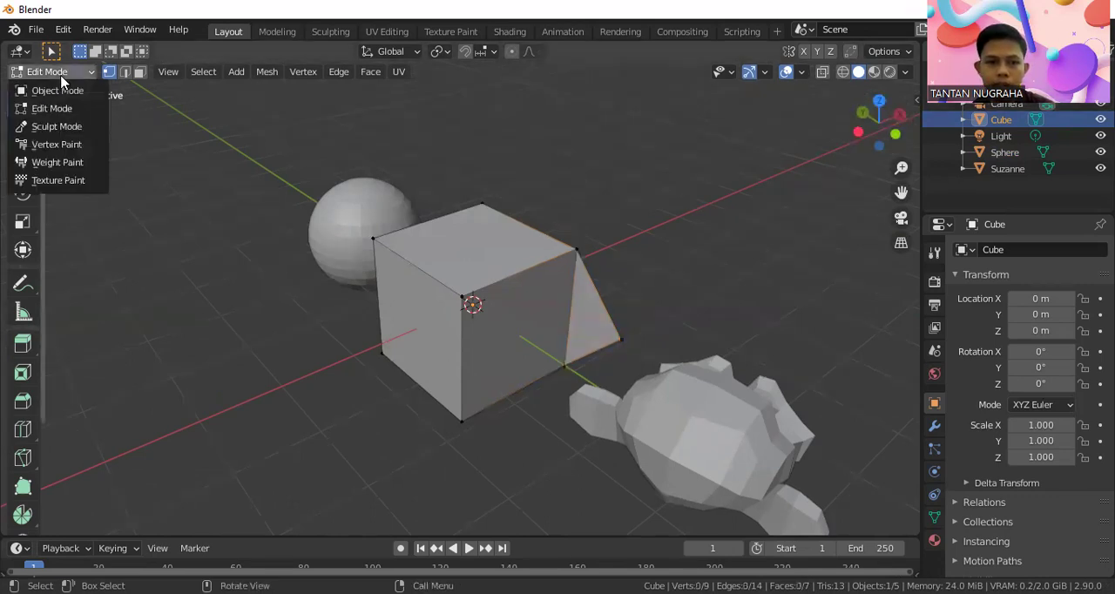
click(63, 89)
click(590, 195)
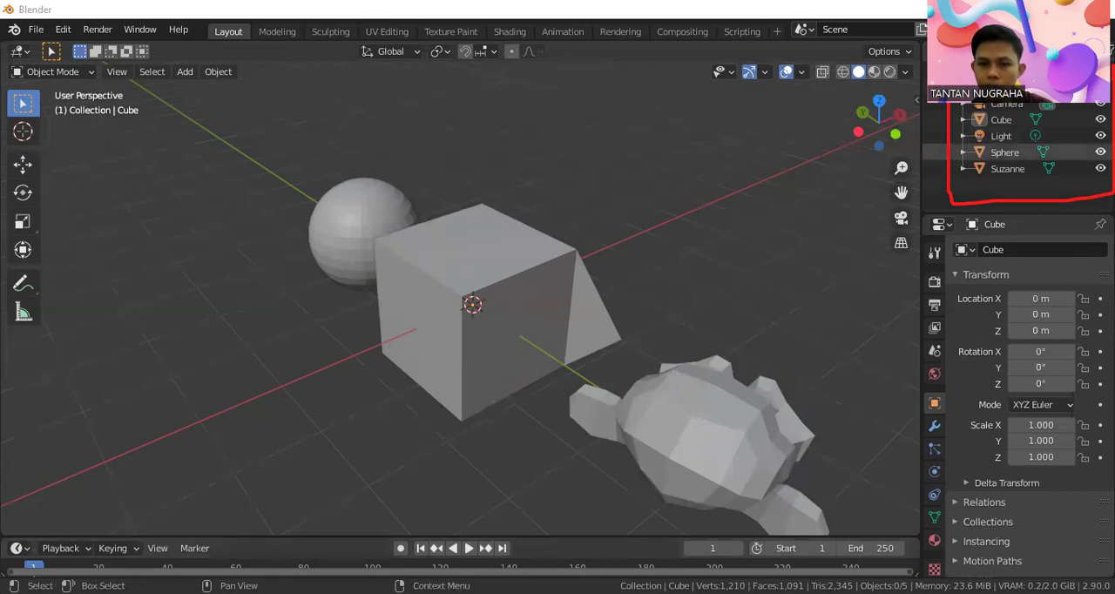
Hide the sphere and show it again, and do the same with the cube
click(1099, 152)
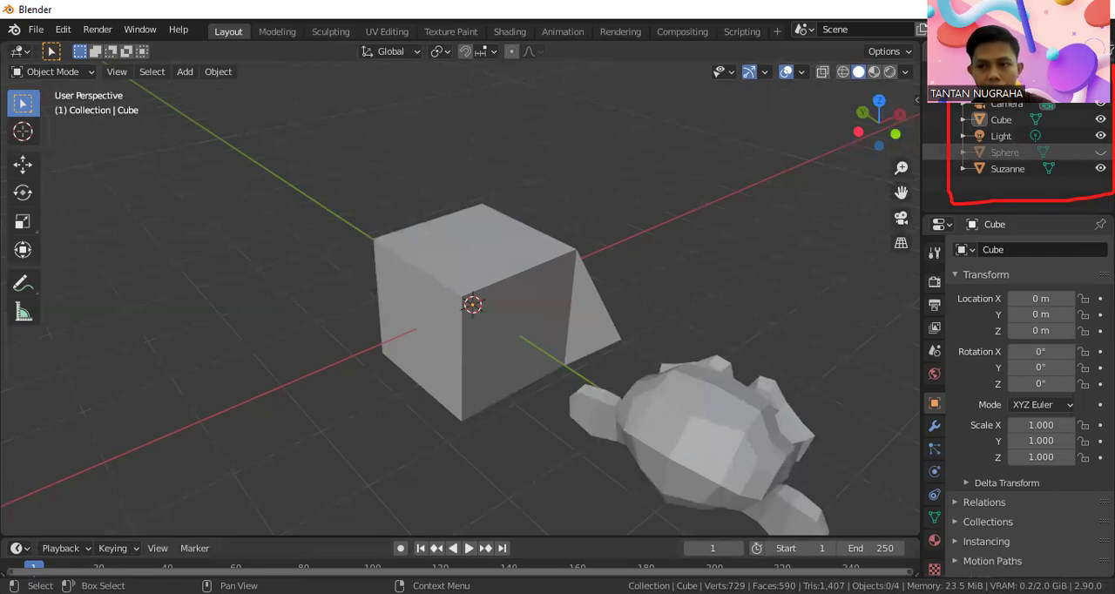
click(1100, 152)
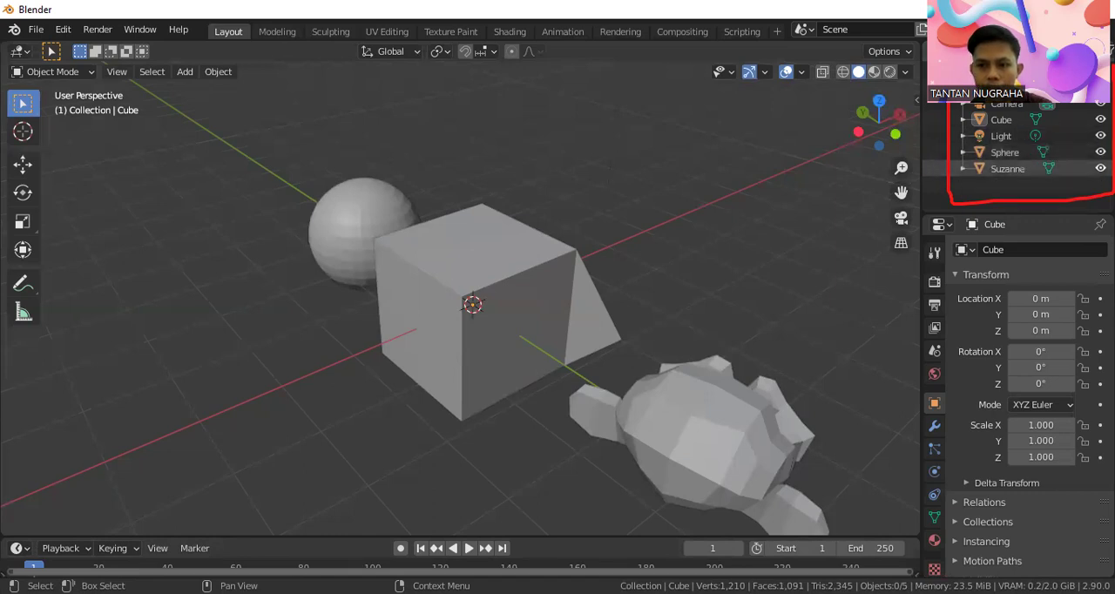
click(1099, 119)
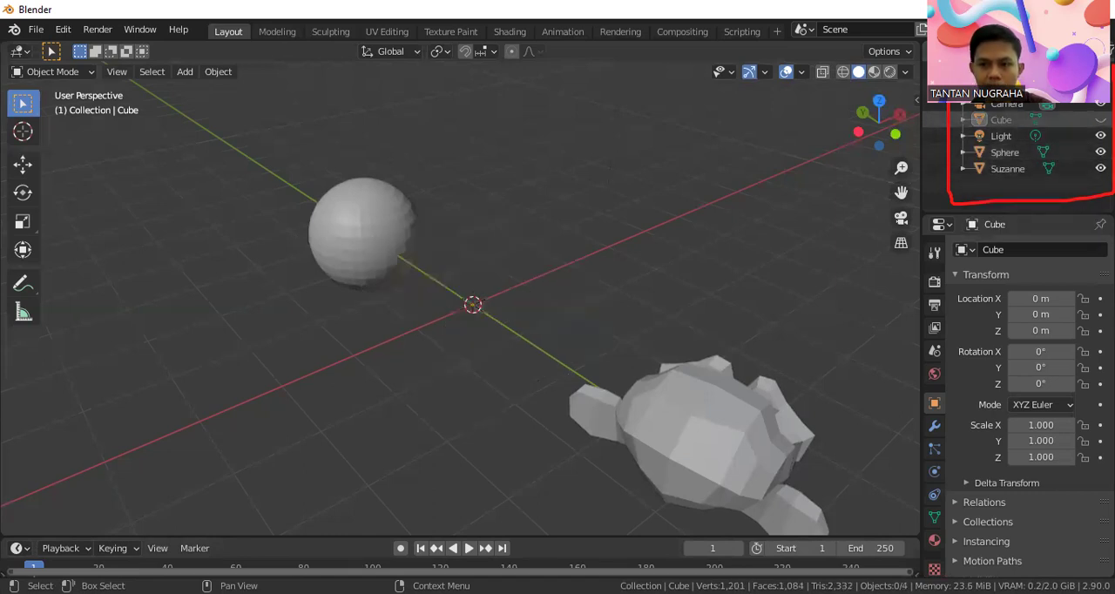
click(1099, 119)
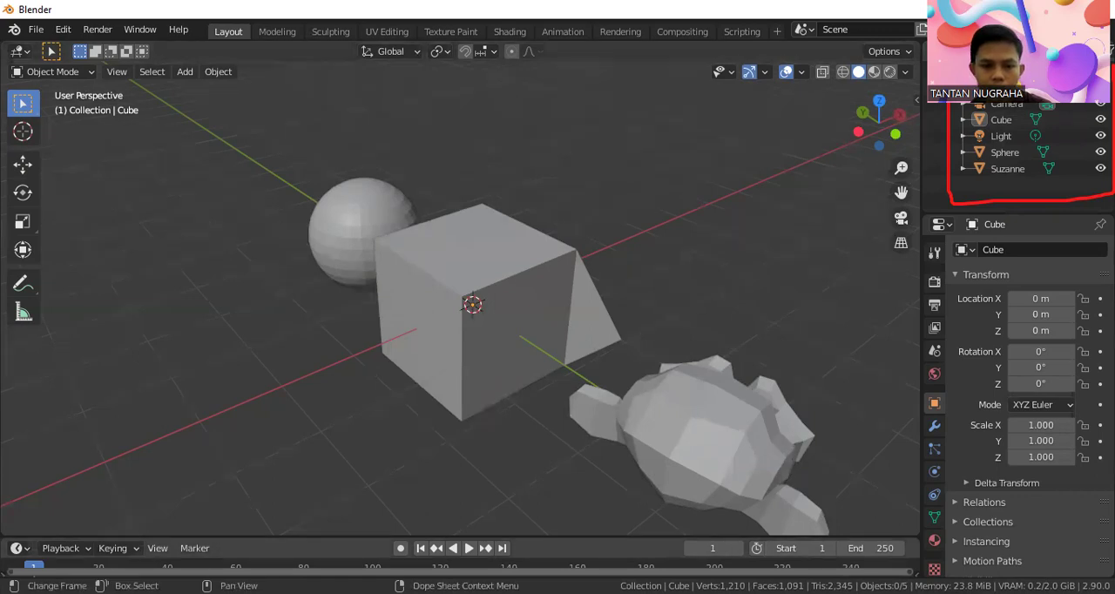
Select the cube with the attached triangle and switch it to Edit Mode
middle_drag(465, 373, 269, 351)
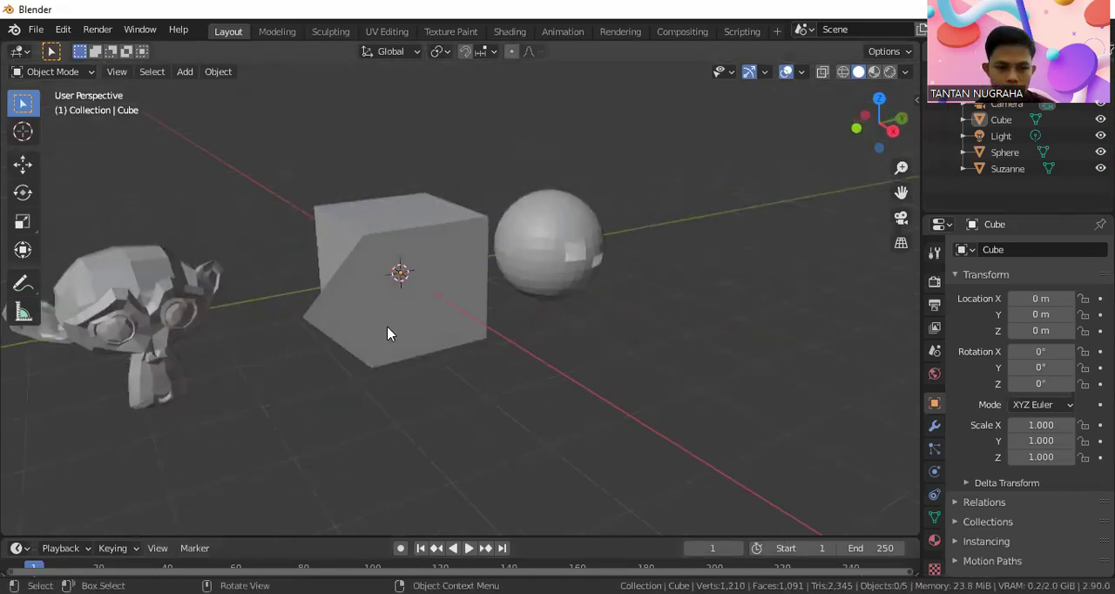
middle_drag(395, 331, 360, 328)
middle_drag(397, 281, 478, 268)
click(478, 267)
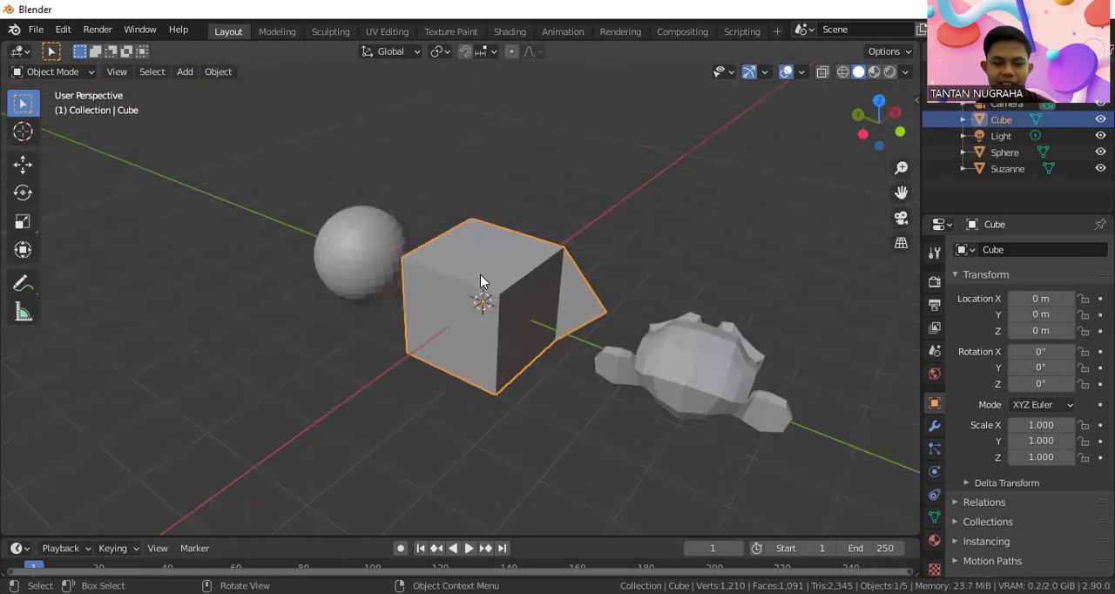
click(586, 217)
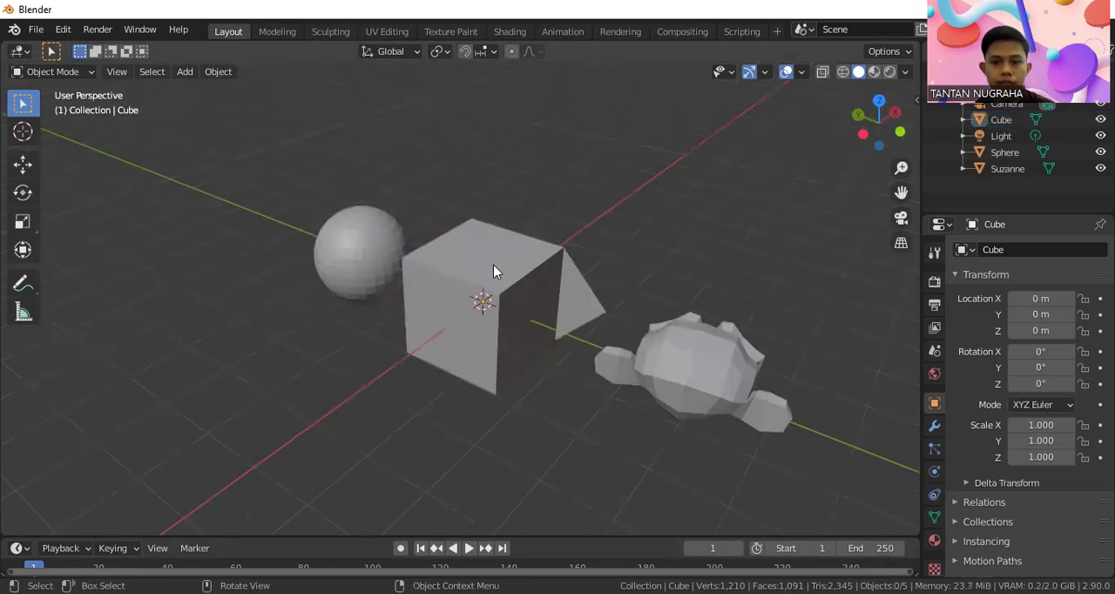
click(493, 270)
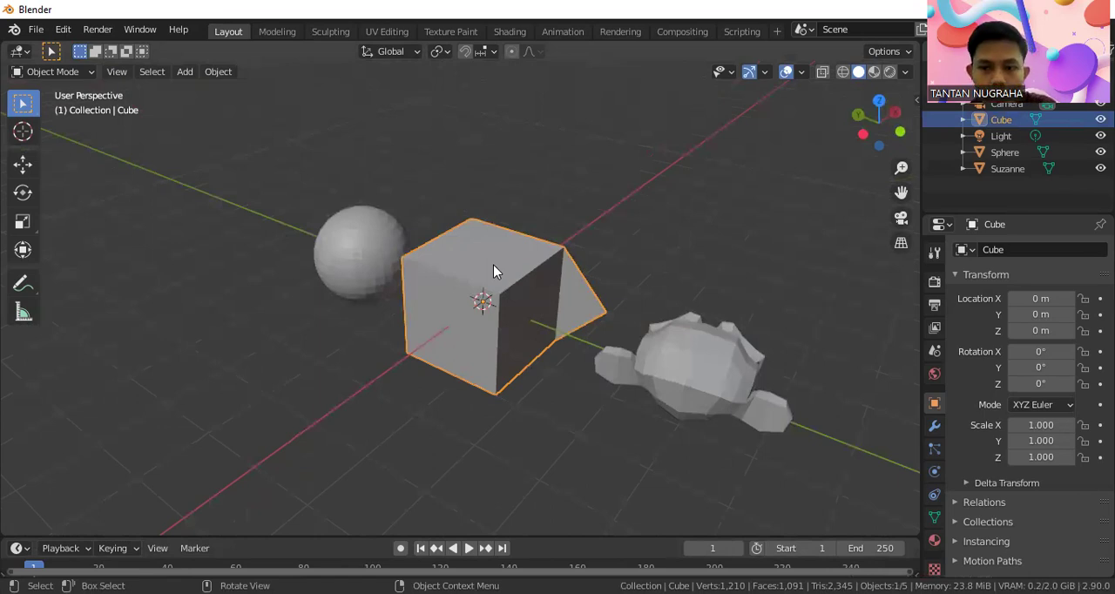
click(74, 73)
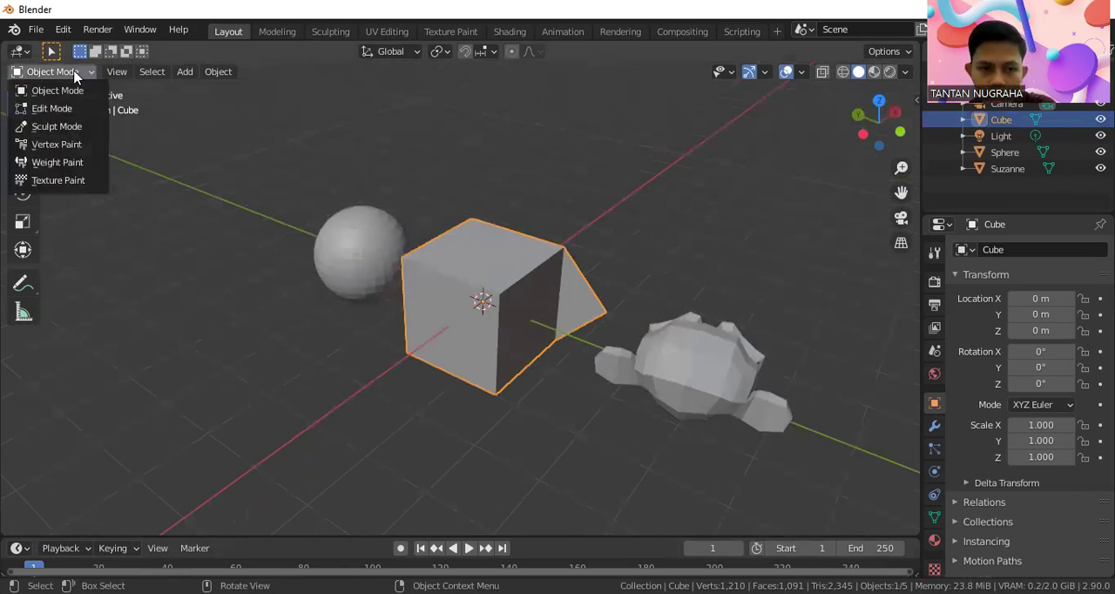
click(51, 108)
Inset the cube's top face by about 0.5 m with the Inset Faces tool, using face selection, and clear the selection
scroll(485, 299, up, 3)
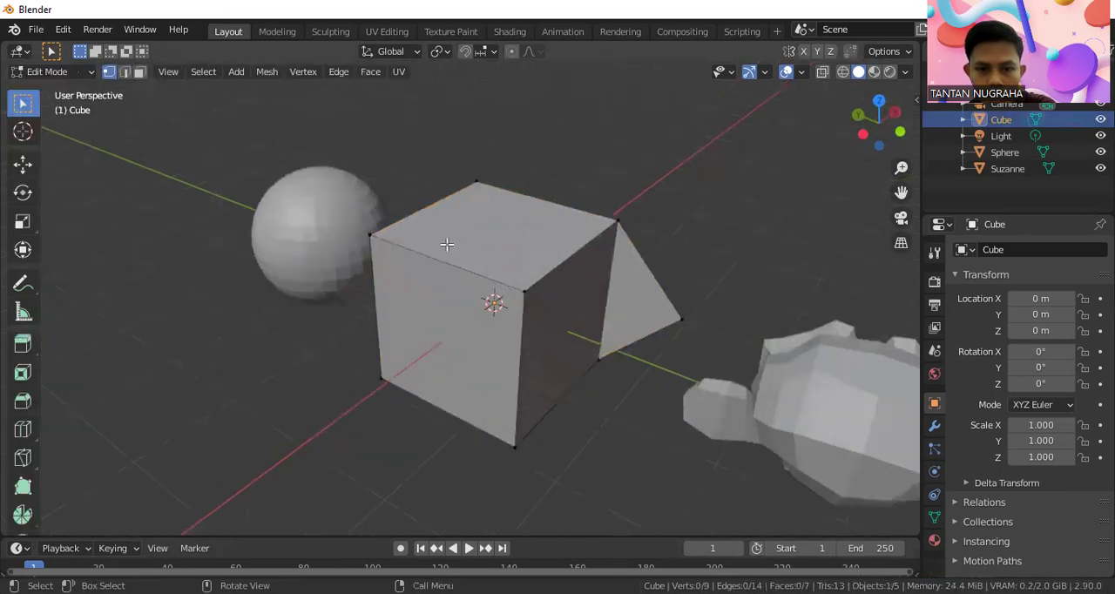
middle_drag(448, 244, 474, 281)
click(140, 72)
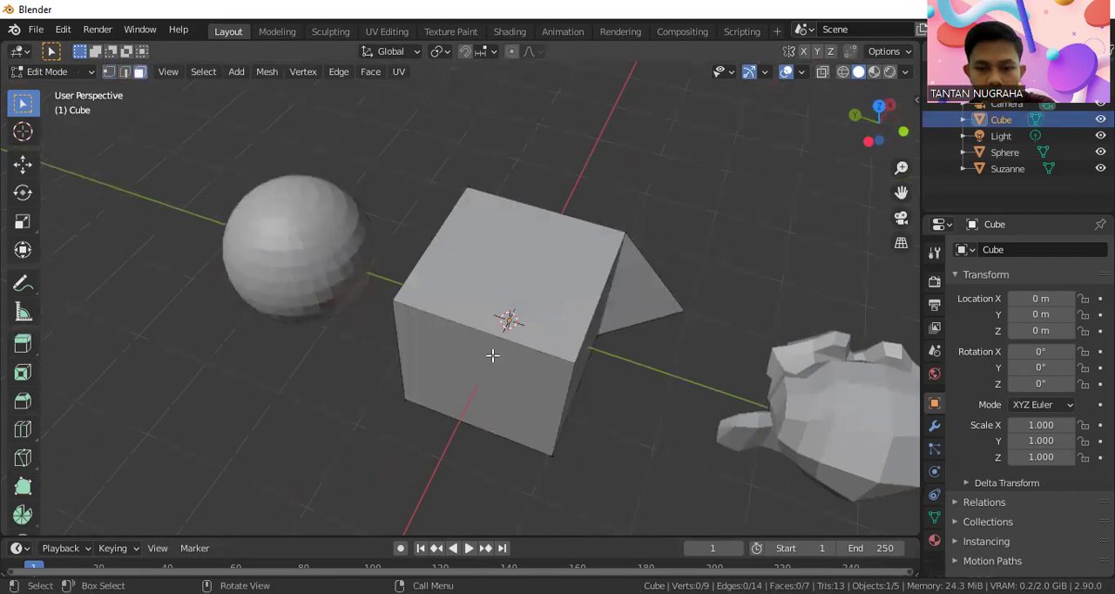
click(485, 310)
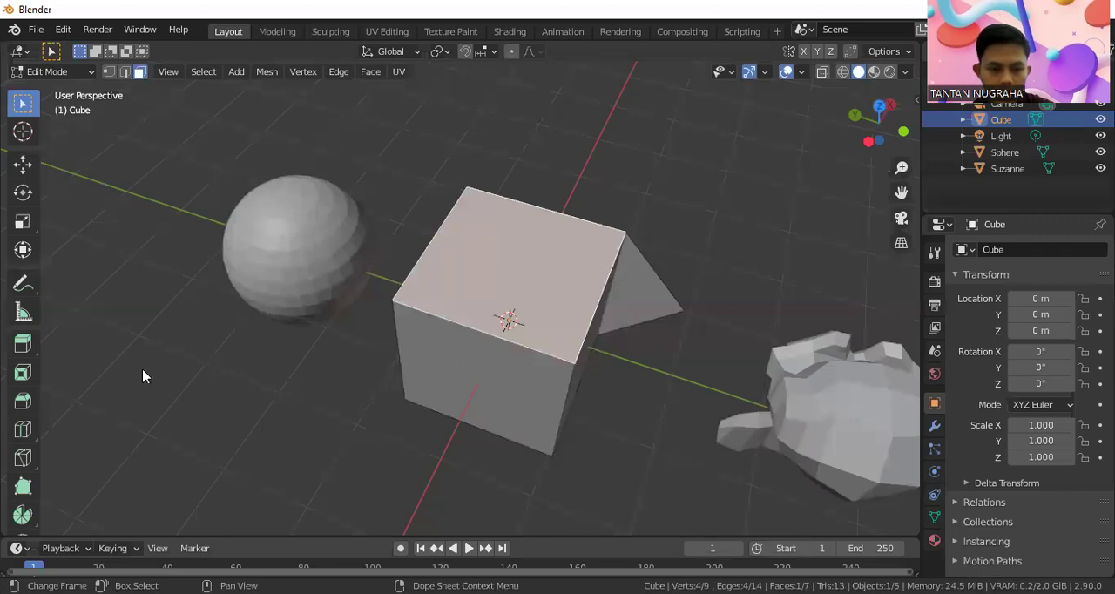
mouse_move(11, 388)
mouse_down()
mouse_move(43, 356)
mouse_move(7, 353)
mouse_up()
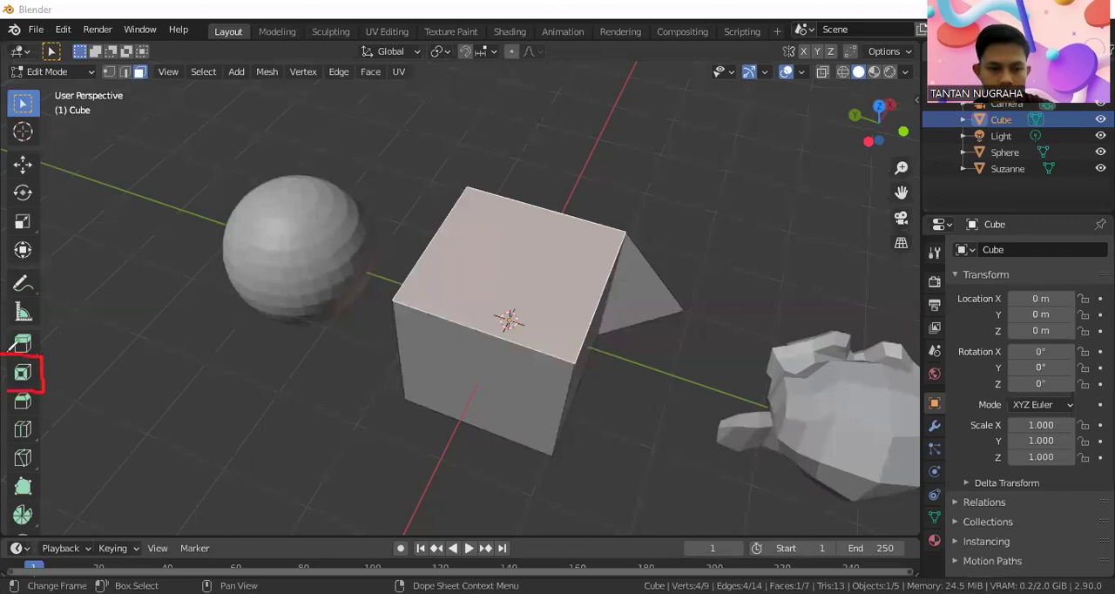
click(23, 373)
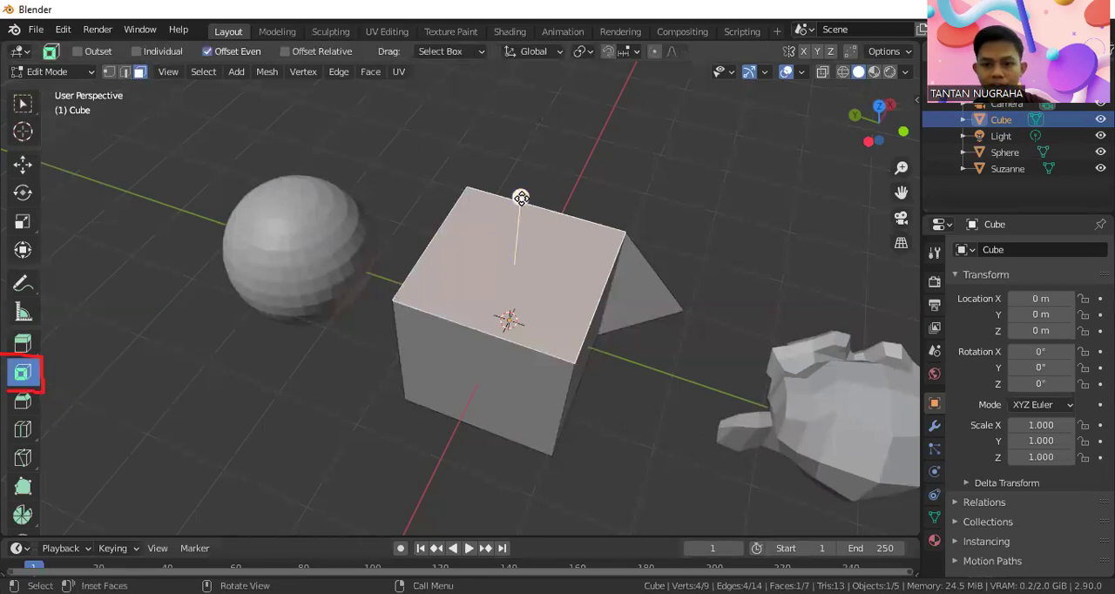
drag(520, 198, 521, 245)
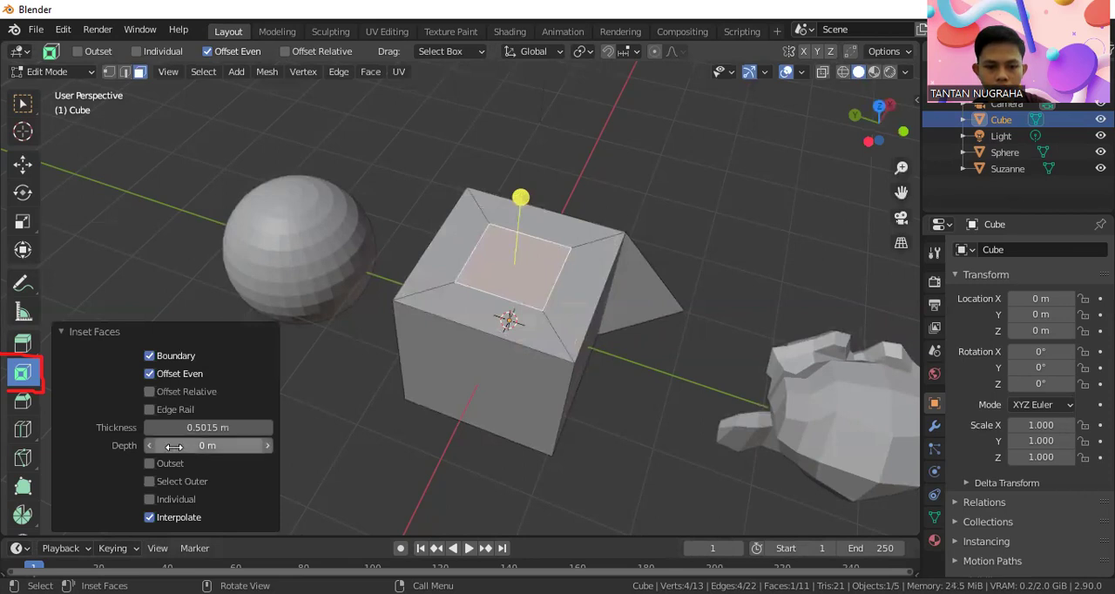
click(322, 443)
Inset the cube's side face that faces the positive X direction by about 0.47 m and clear the selection
middle_drag(528, 355, 551, 296)
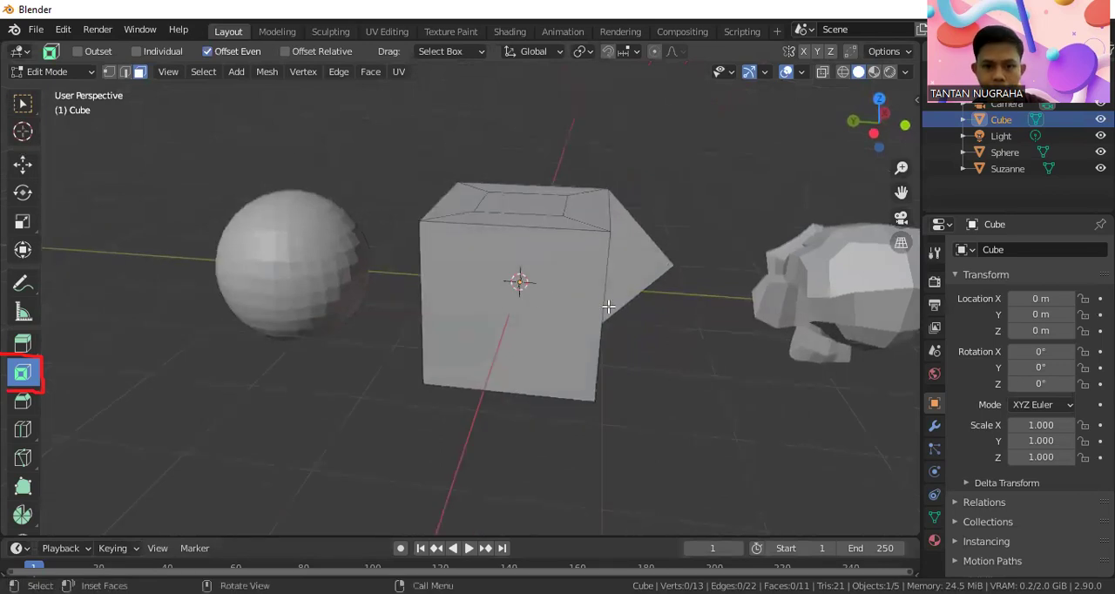
click(585, 270)
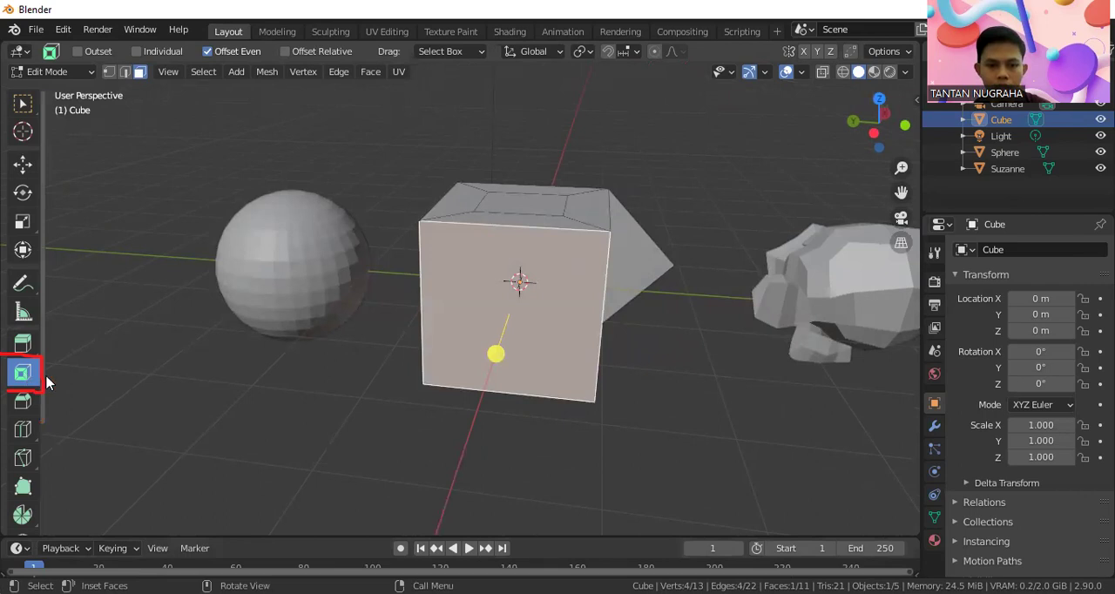
click(23, 104)
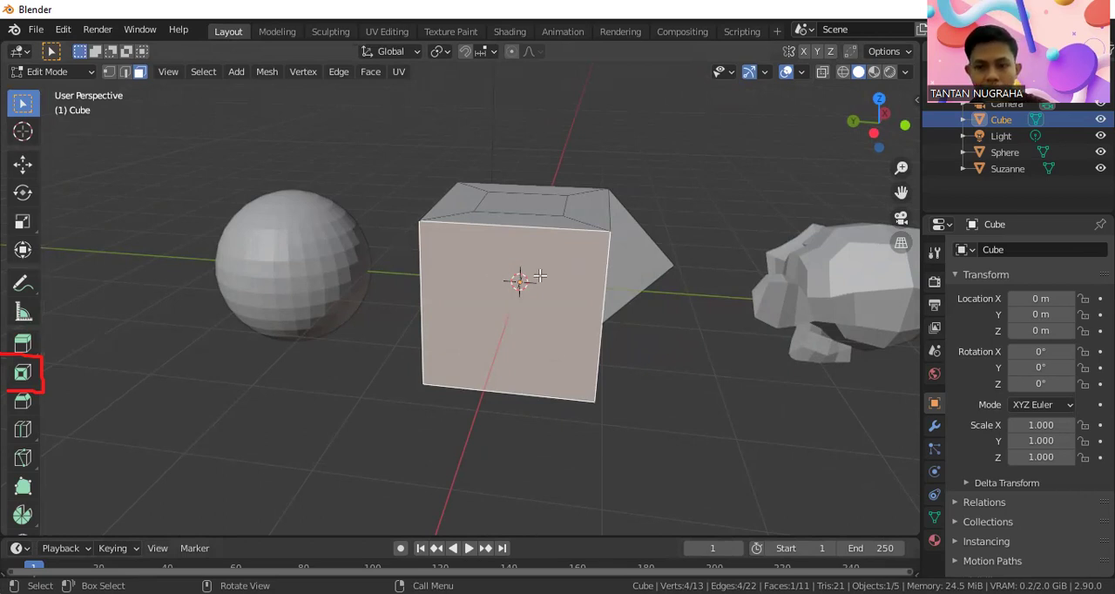
key(i)
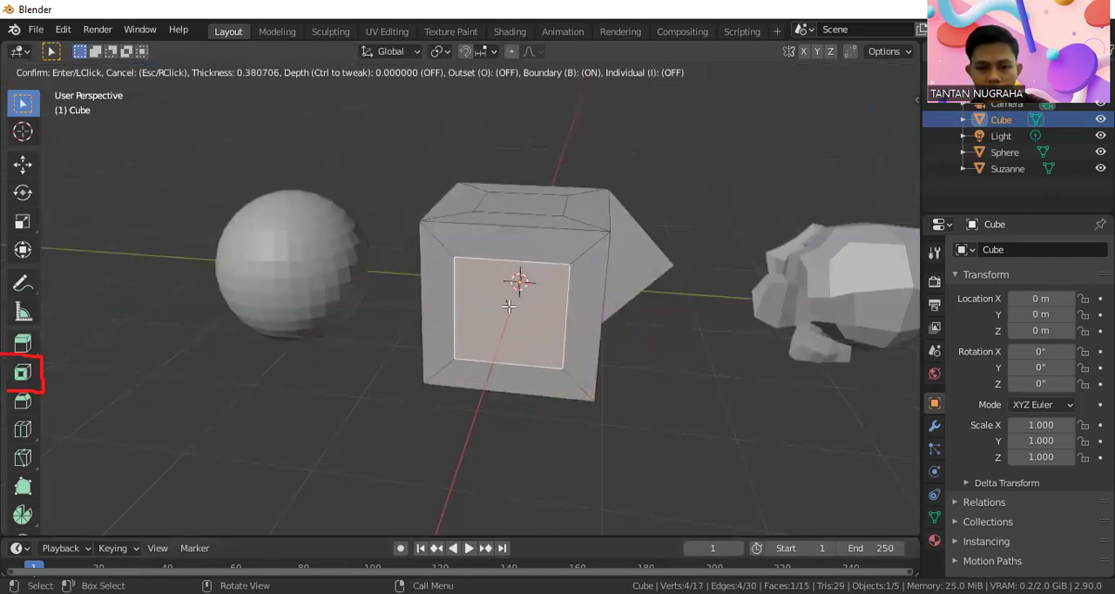
click(510, 308)
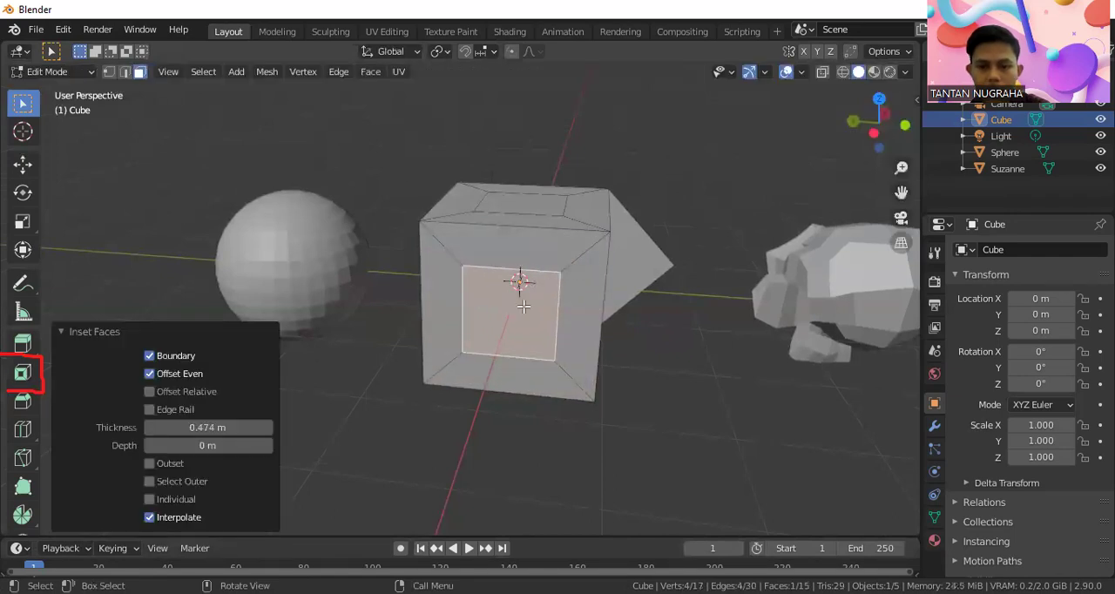
click(651, 386)
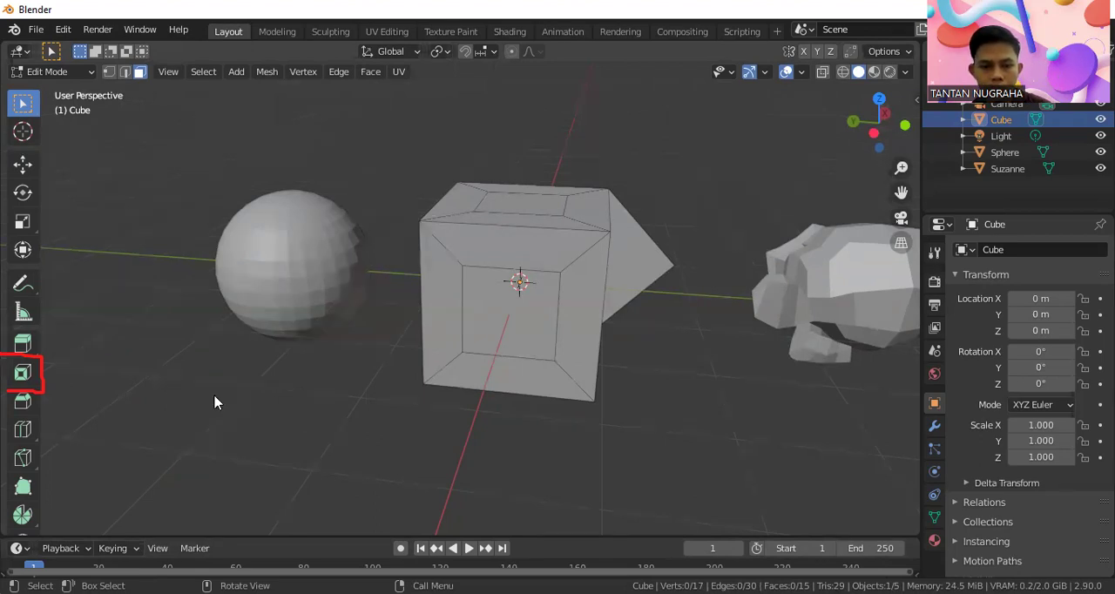
mouse_move(12, 357)
mouse_down()
mouse_move(40, 352)
mouse_move(42, 324)
mouse_move(12, 355)
mouse_up()
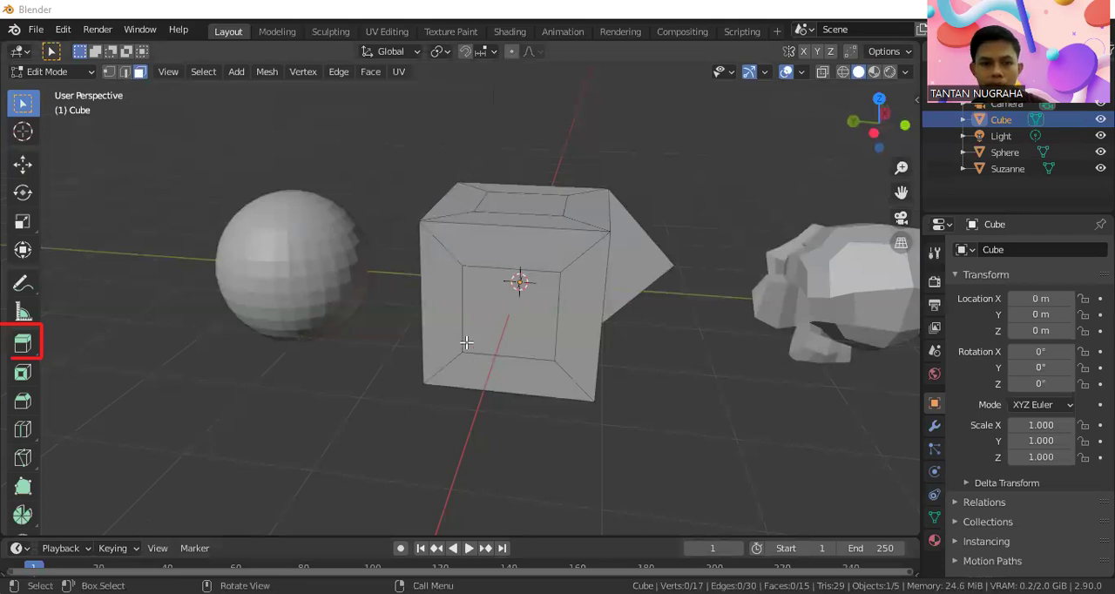
Extrude the border face beside the side inset, nearest the sphere, outward by about 1.44 m with Extrude Region and clear the selection
click(441, 303)
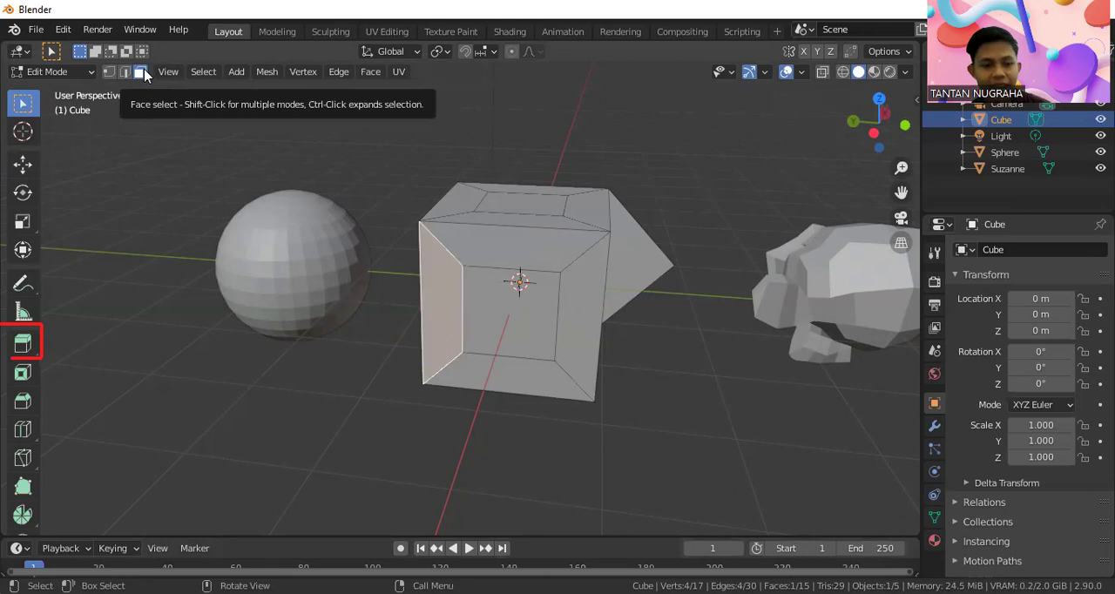
click(23, 344)
mouse_move(428, 336)
middle_down()
mouse_move(436, 338)
mouse_move(426, 340)
middle_up()
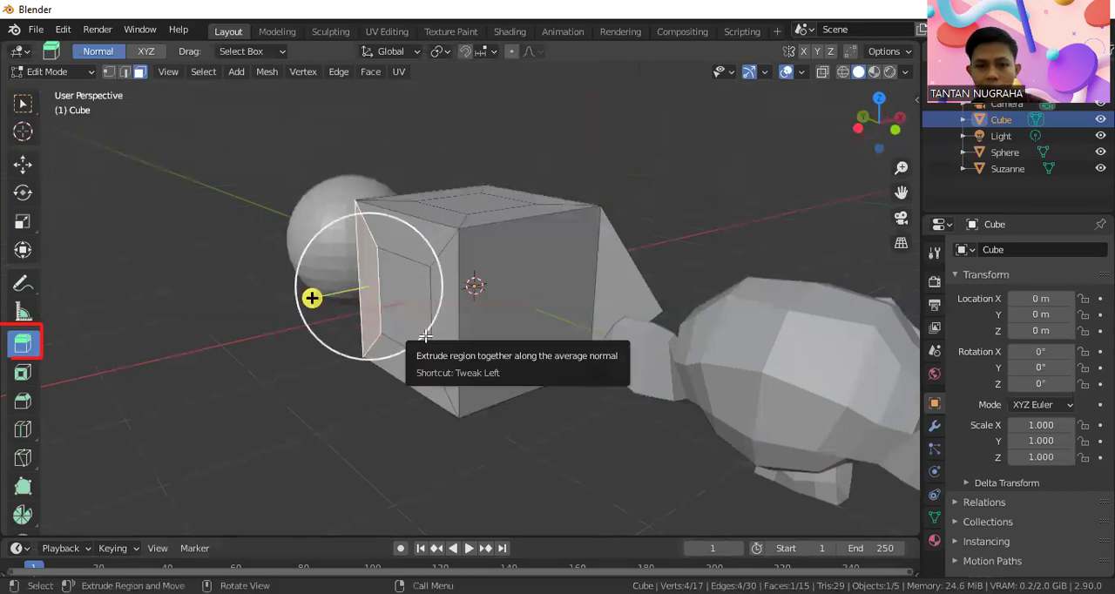
drag(314, 296, 196, 346)
middle_drag(363, 331, 407, 336)
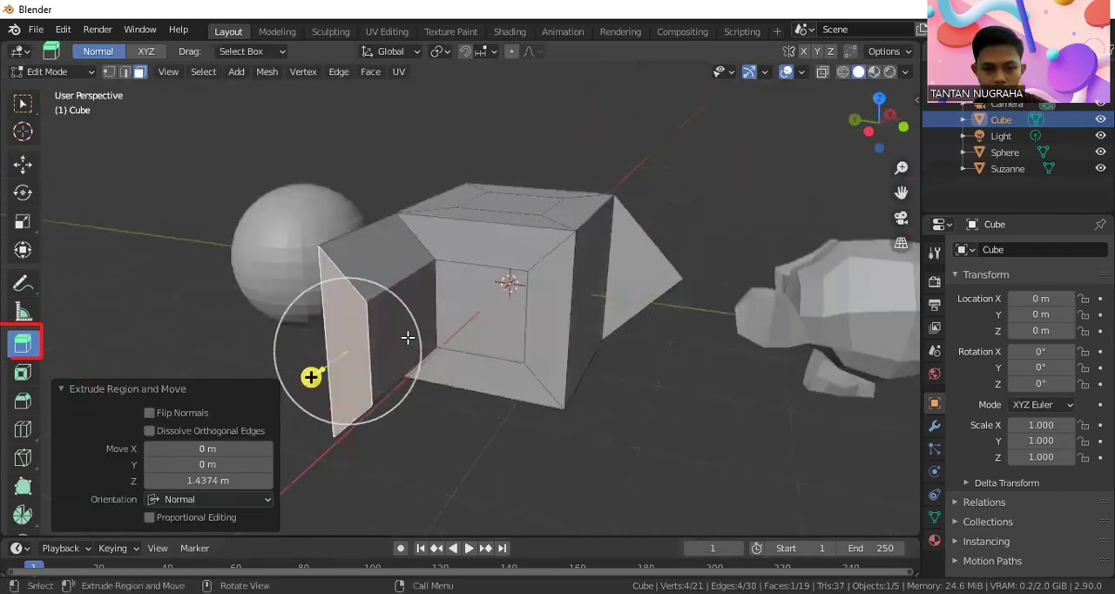
click(437, 438)
middle_drag(481, 358, 482, 389)
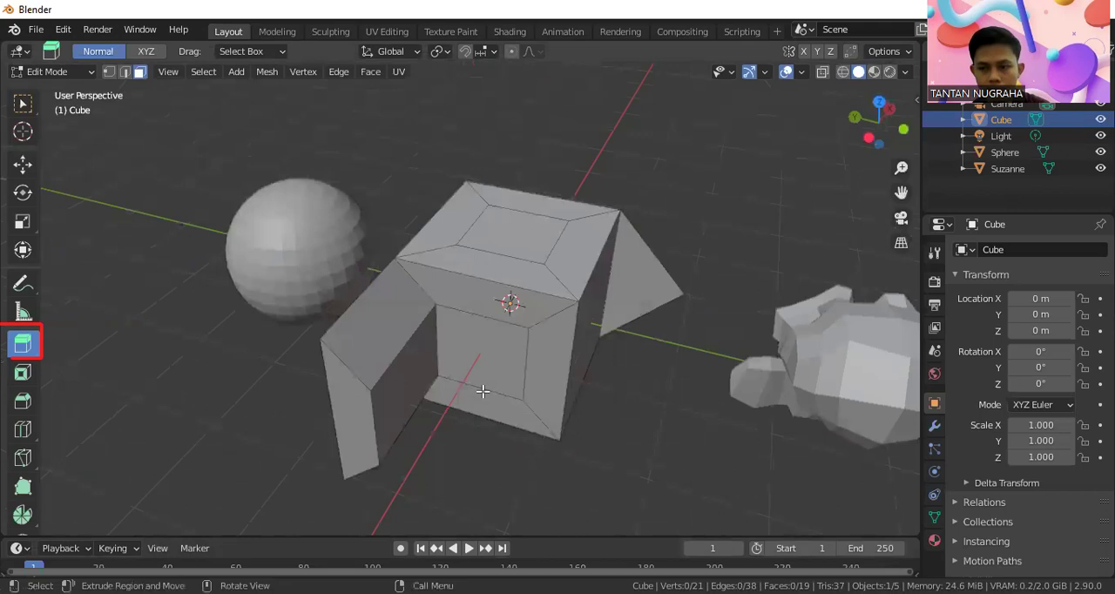
Extrude the inset face on top of the cube upward by about 1.24 m and clear the selection
click(532, 232)
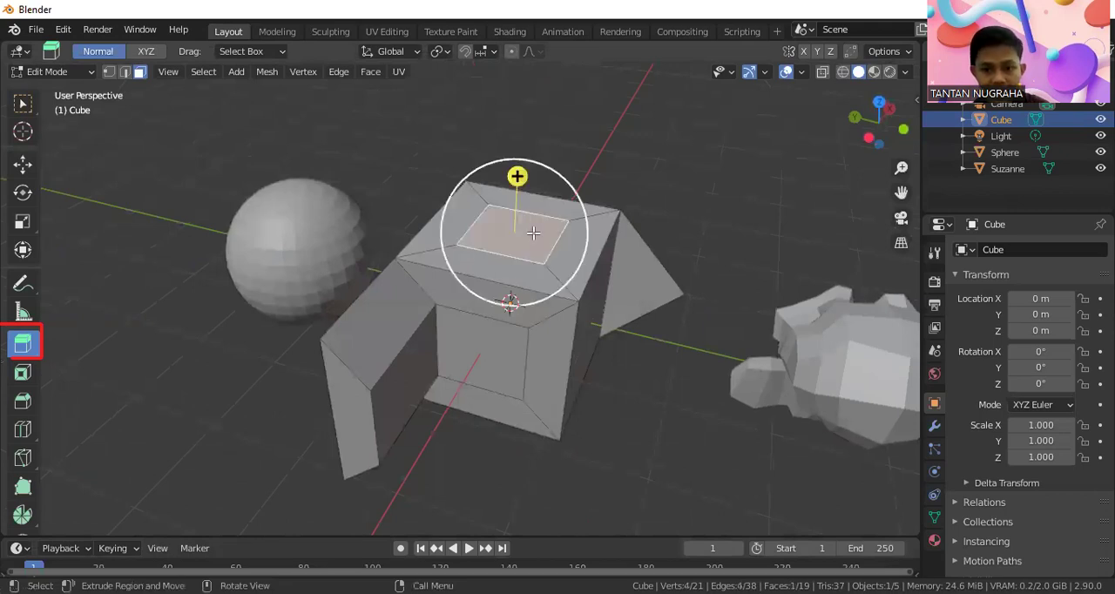
click(23, 101)
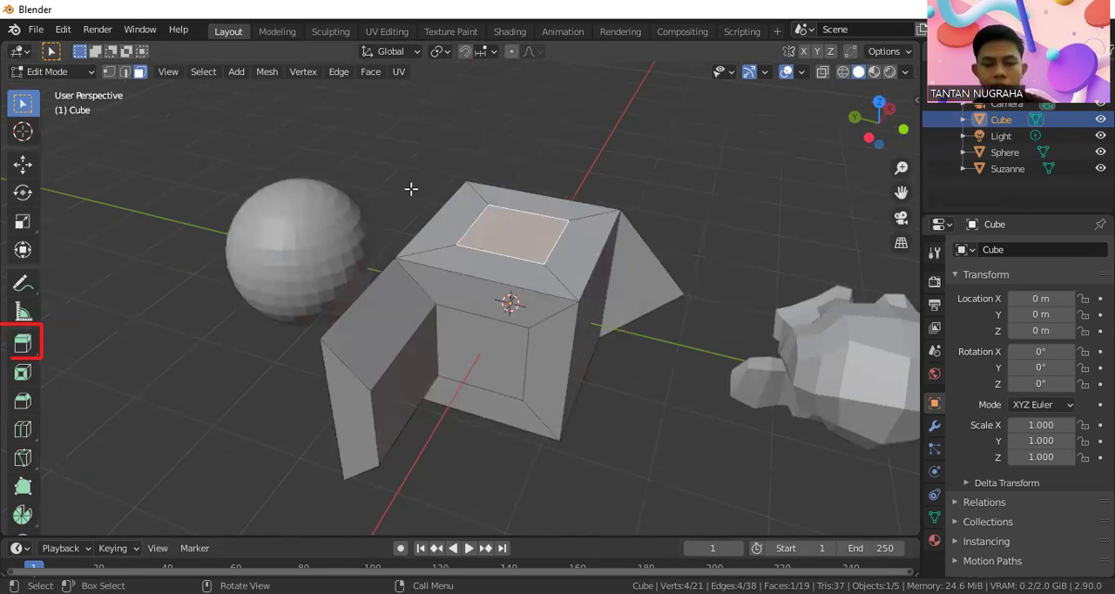
key(e)
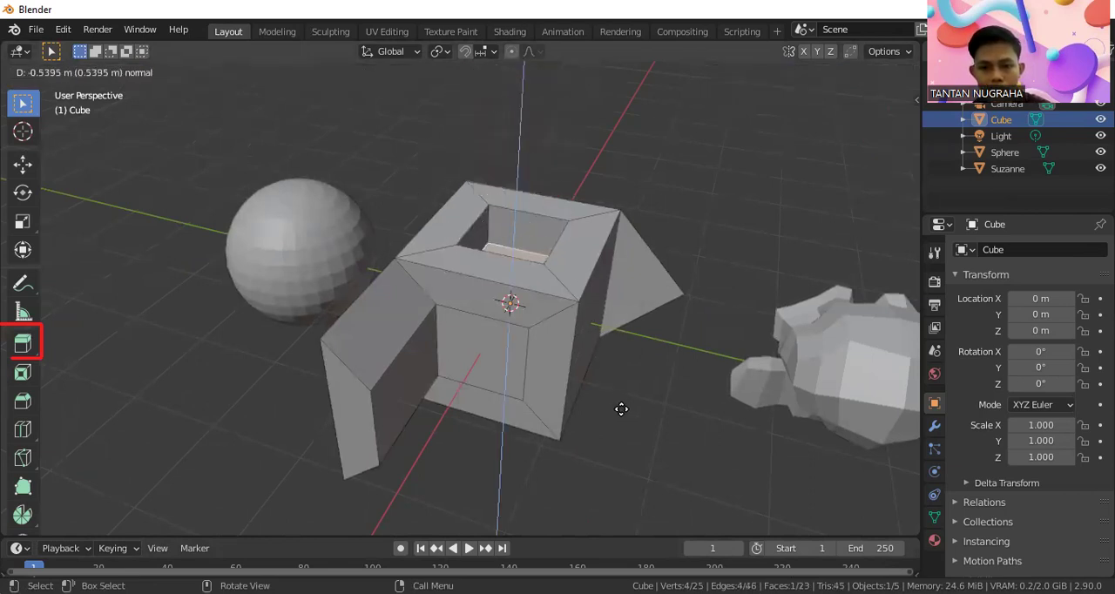
click(552, 239)
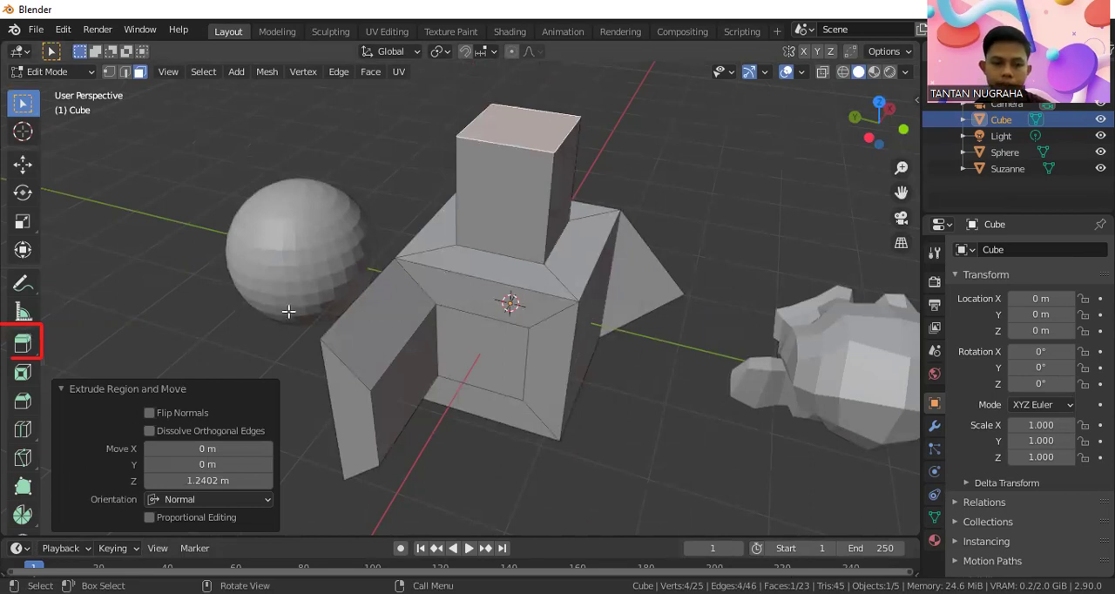
click(215, 330)
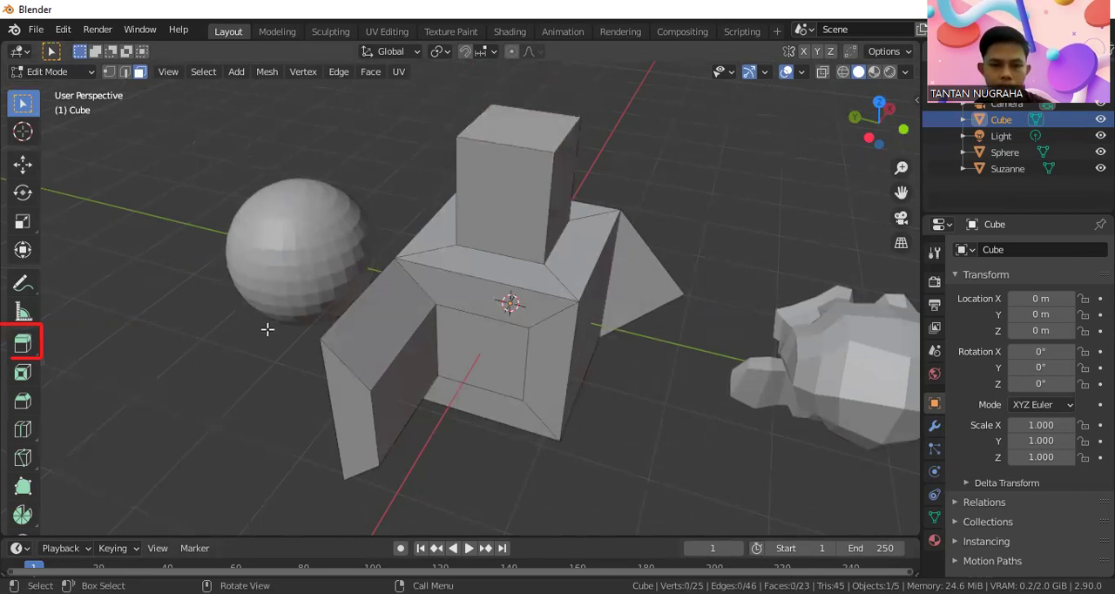
Add two single crosswise loop cuts to the block extruded from the cube's side, using the Loop Cut tool, and return to the selection tool
scroll(652, 249, up, 1)
scroll(701, 296, down, 2)
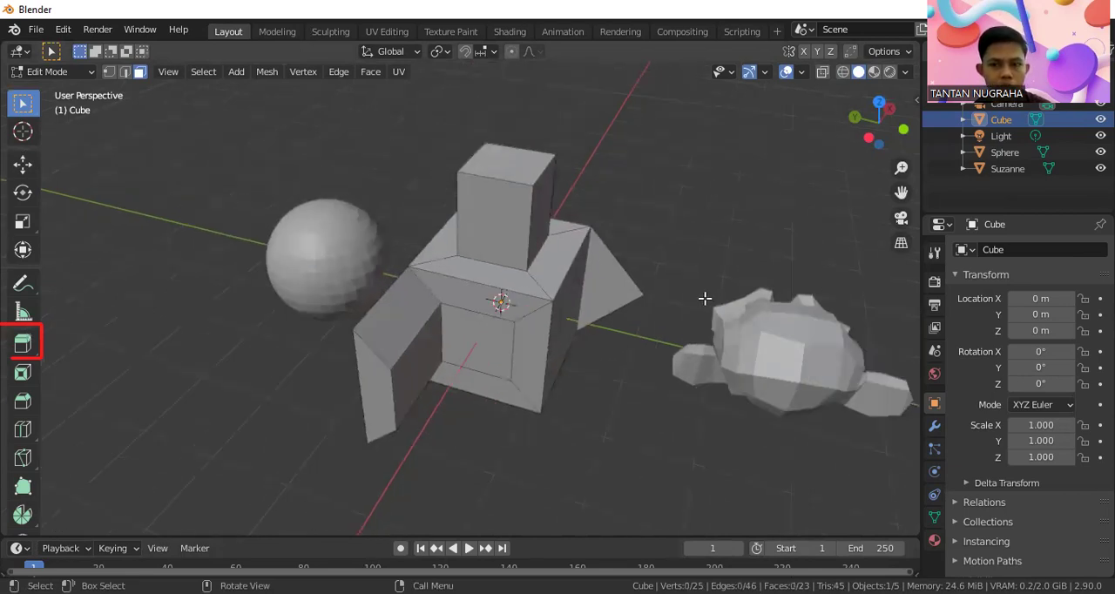
middle_drag(694, 300, 642, 269)
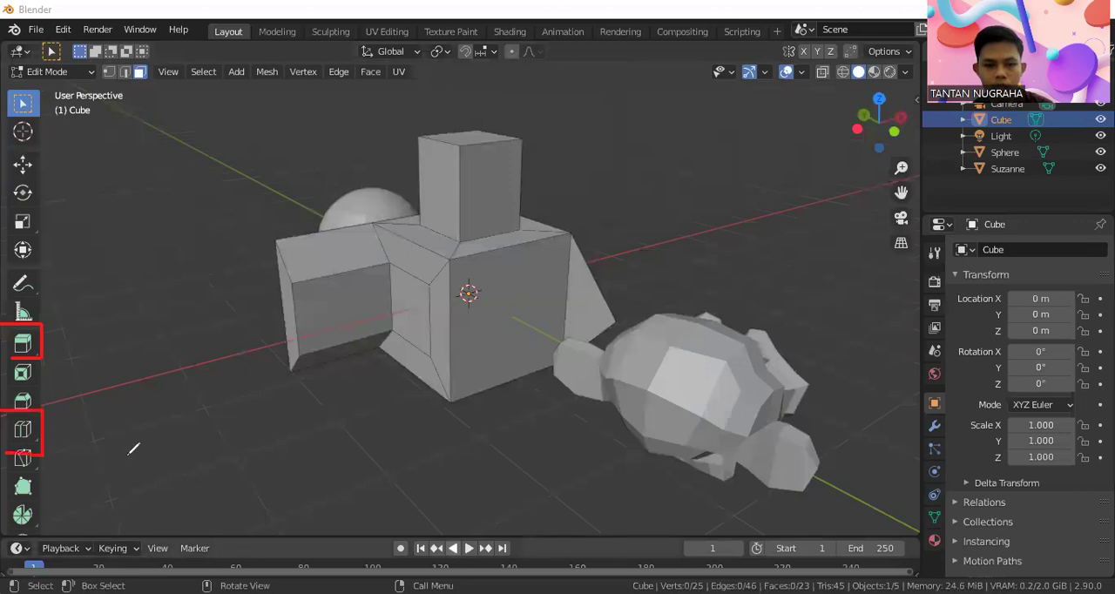
click(20, 432)
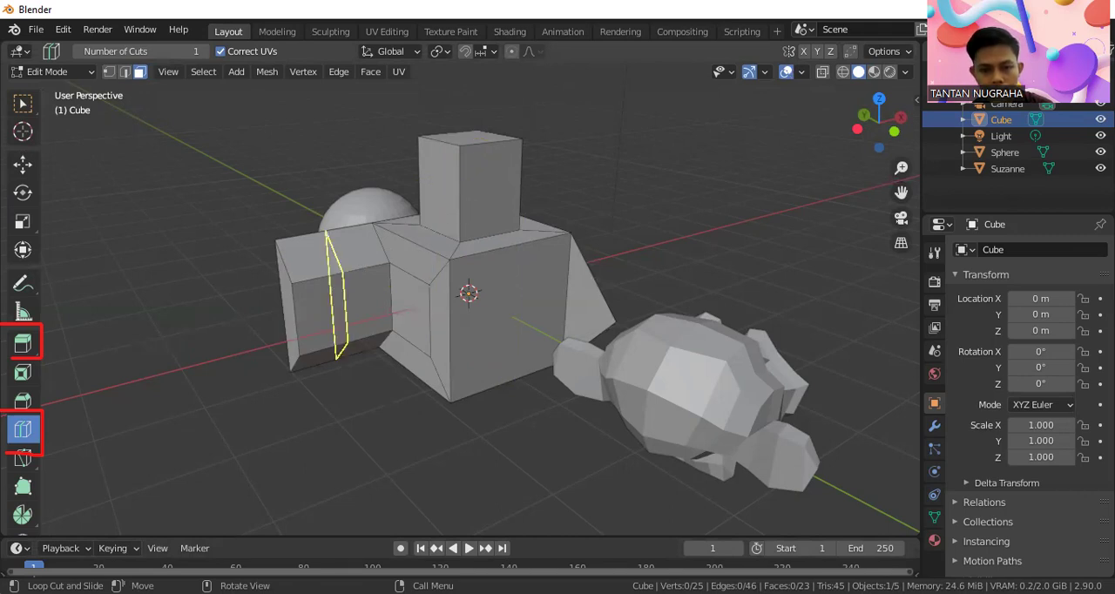
click(341, 268)
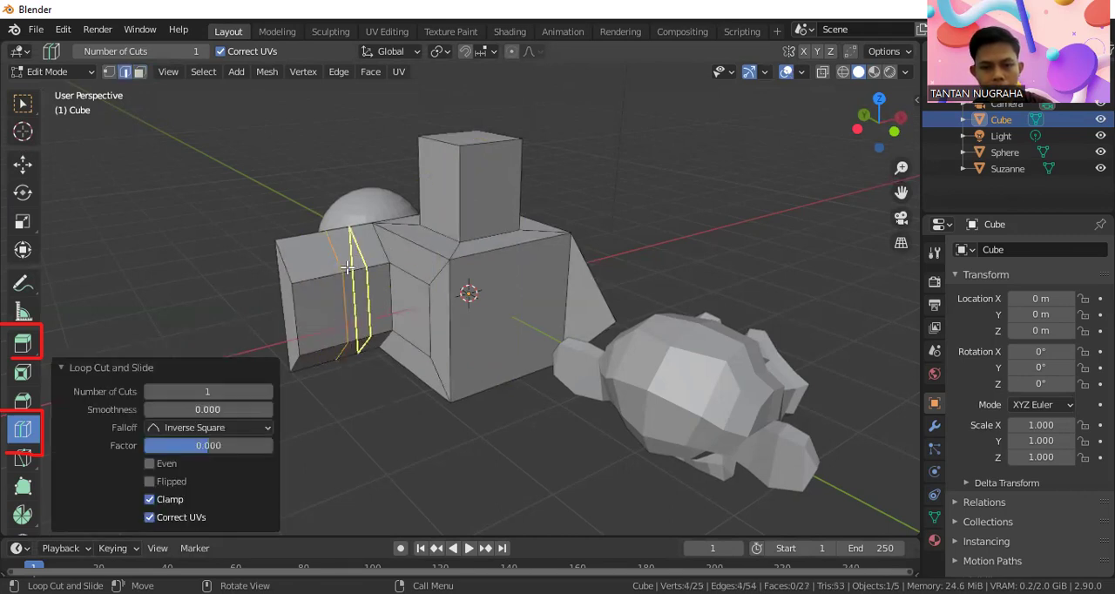
click(352, 262)
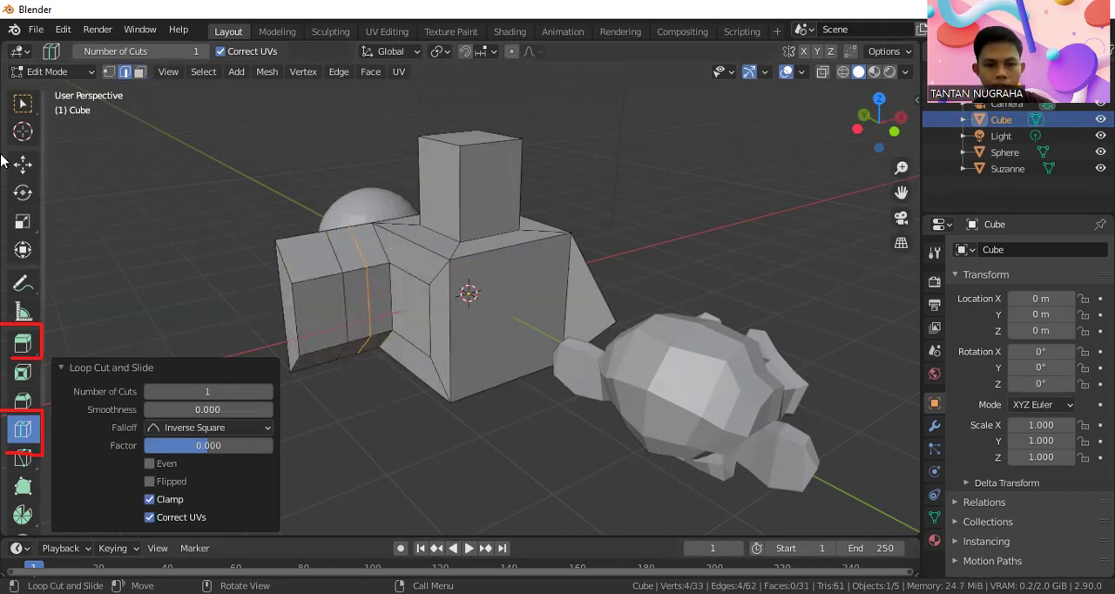
click(23, 105)
click(249, 255)
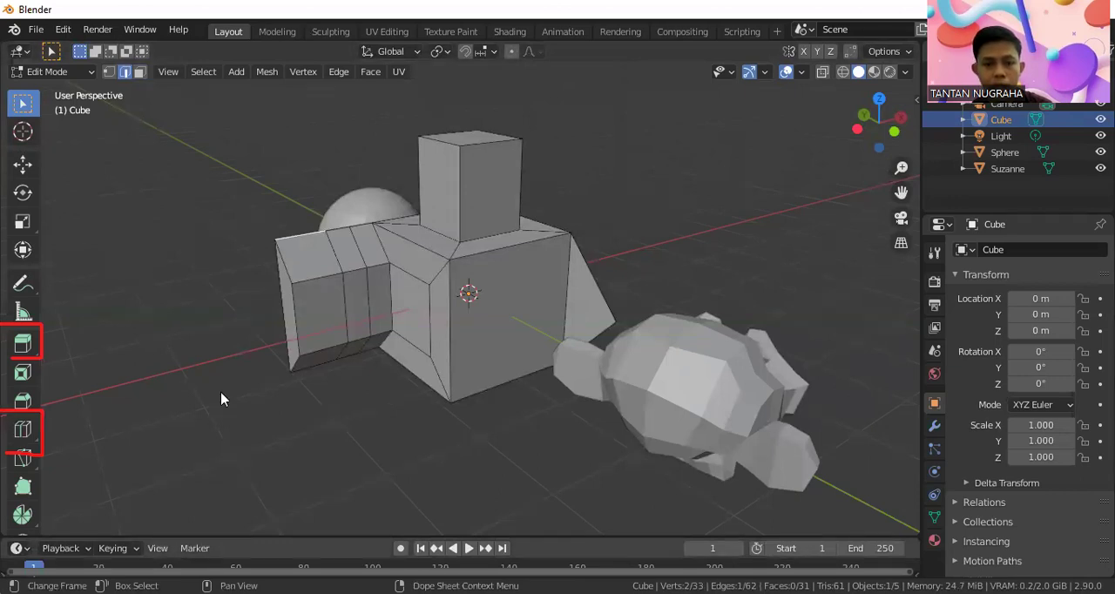
Select the outermost side face of the loop-cut block in face selection mode and clear the selection
scroll(300, 271, up, 1)
scroll(299, 271, down, 1)
click(140, 73)
click(320, 296)
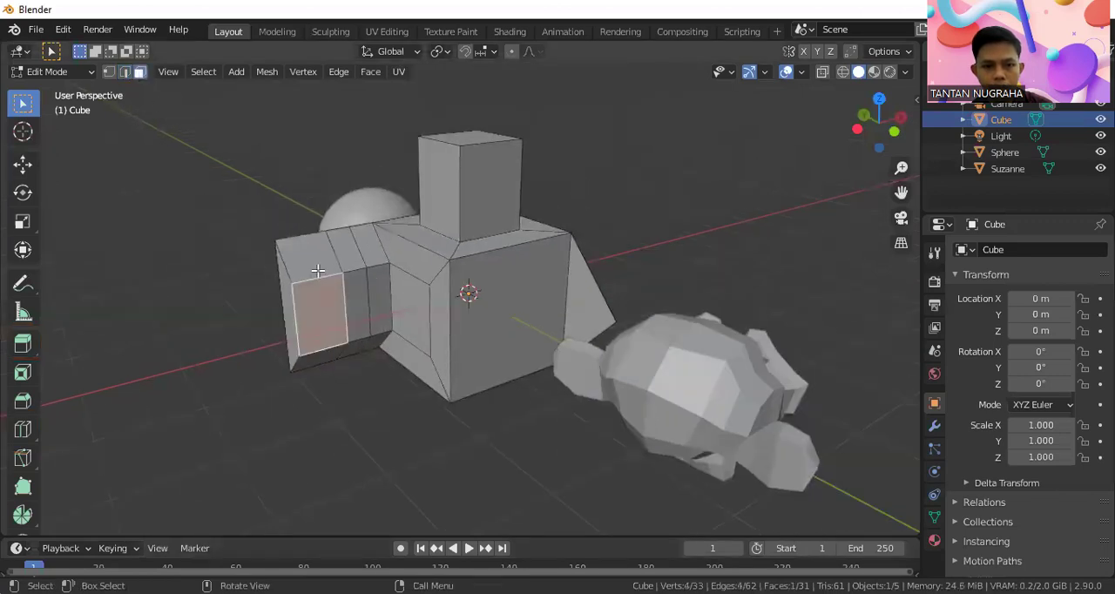
key(alt+a)
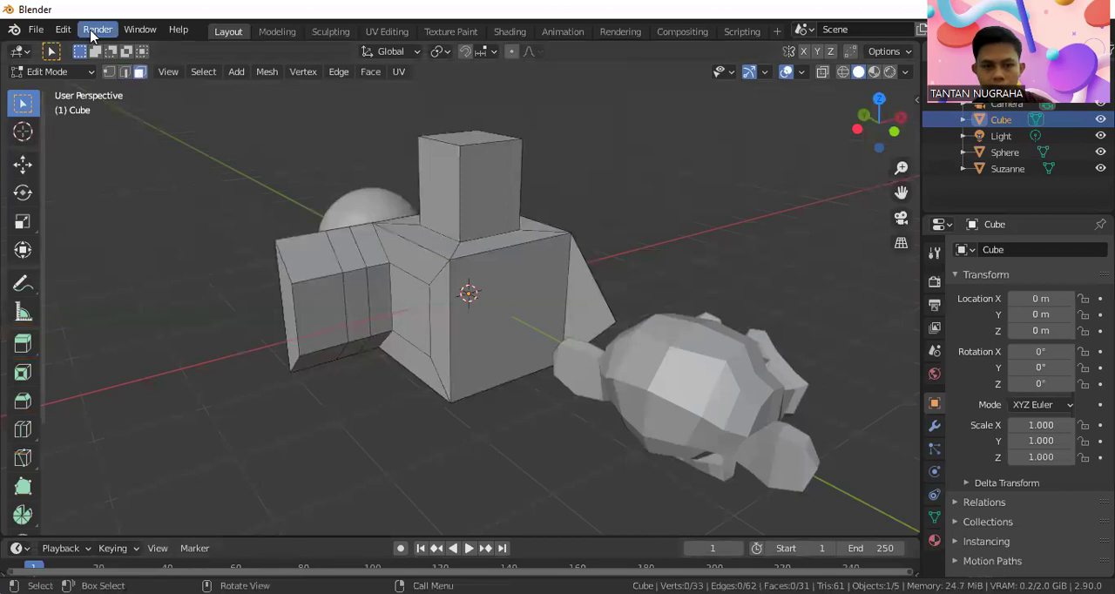
Add one loop cut lengthwise through the side block and the adjoining inset face in edge selection mode, with a slide factor of about -0.039
click(126, 74)
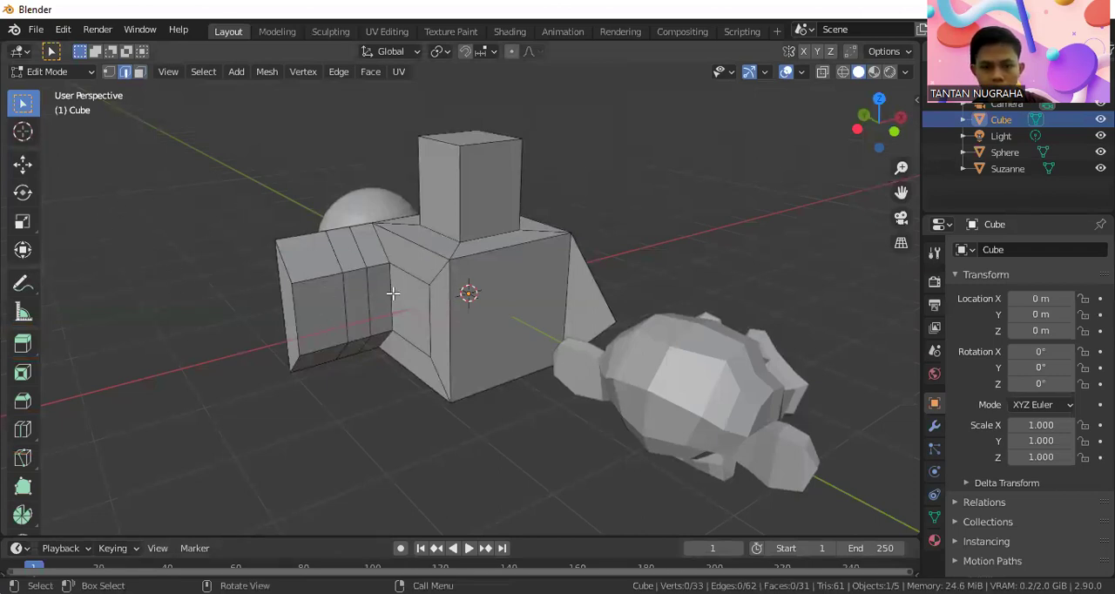
key(ctrl+r)
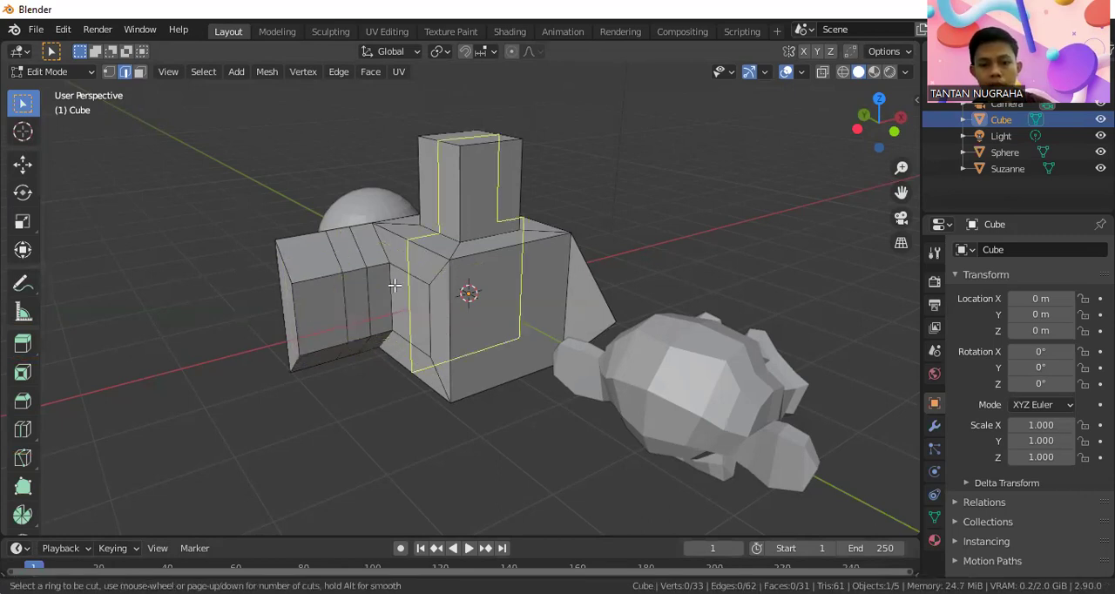
click(367, 289)
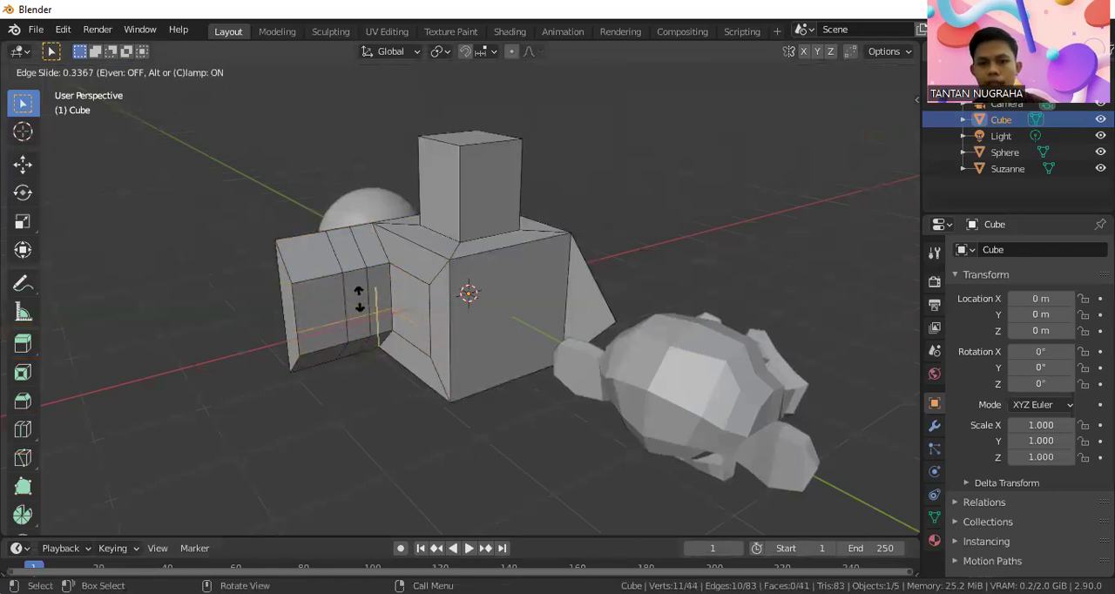
click(360, 281)
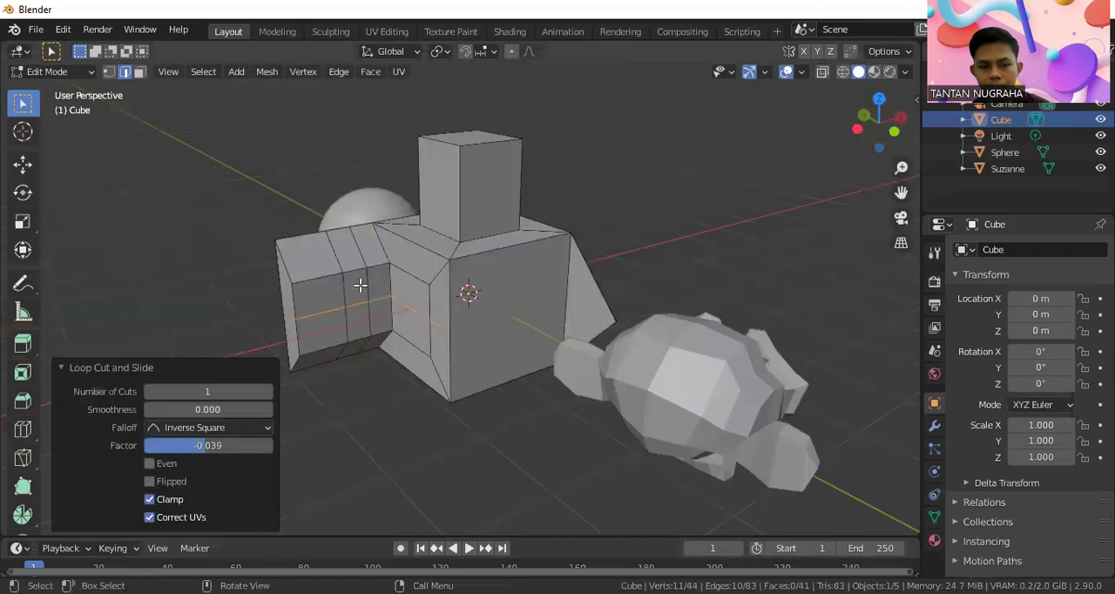
click(384, 375)
scroll(355, 336, up, 2)
middle_drag(353, 334, 386, 311)
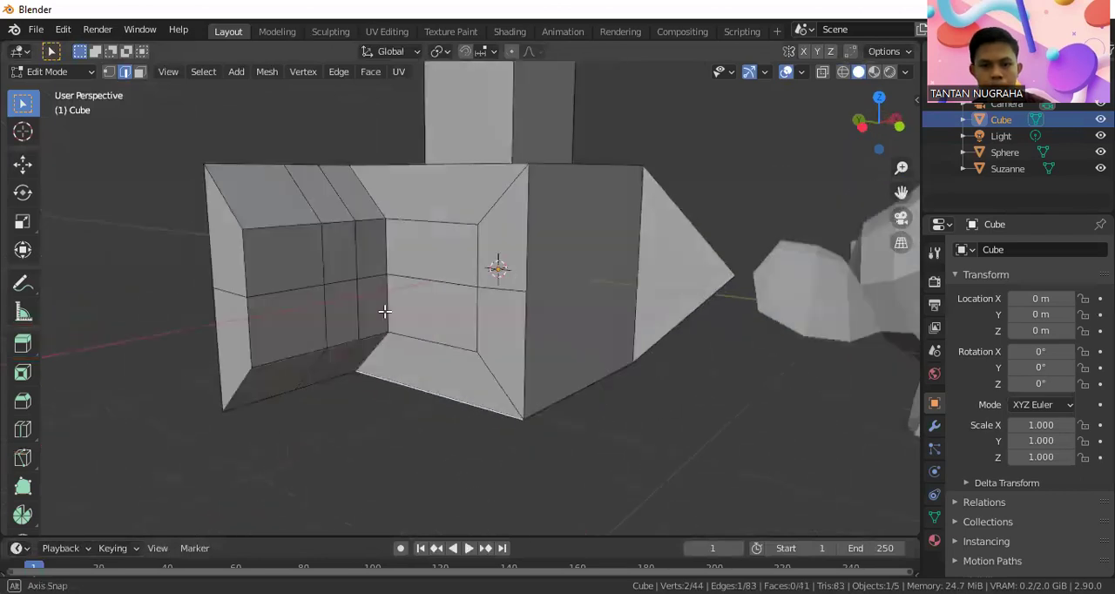
scroll(296, 271, down, 2)
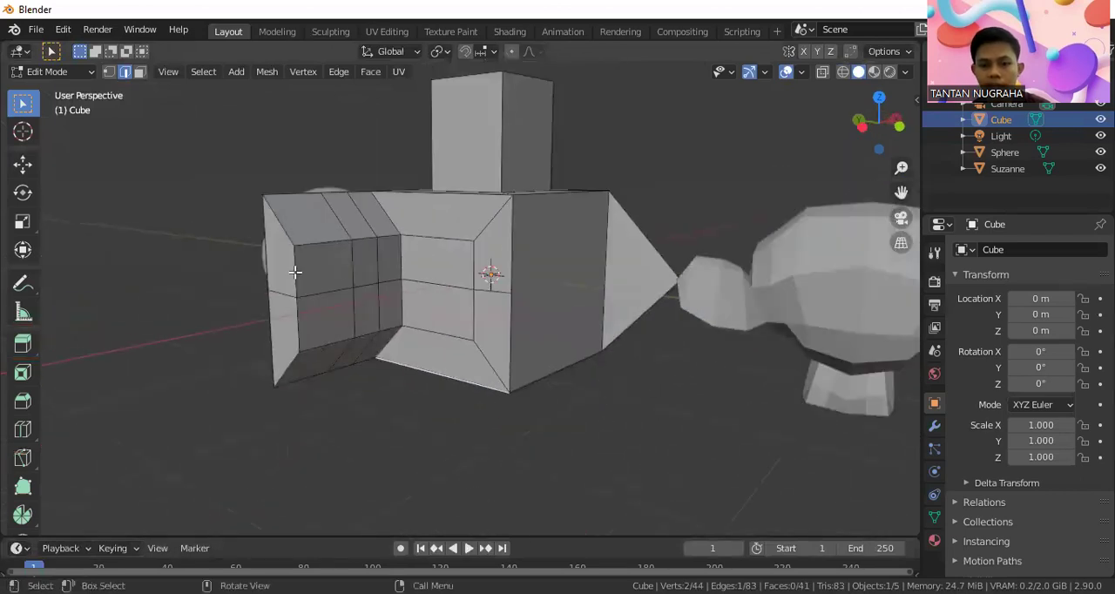
middle_drag(295, 272, 293, 286)
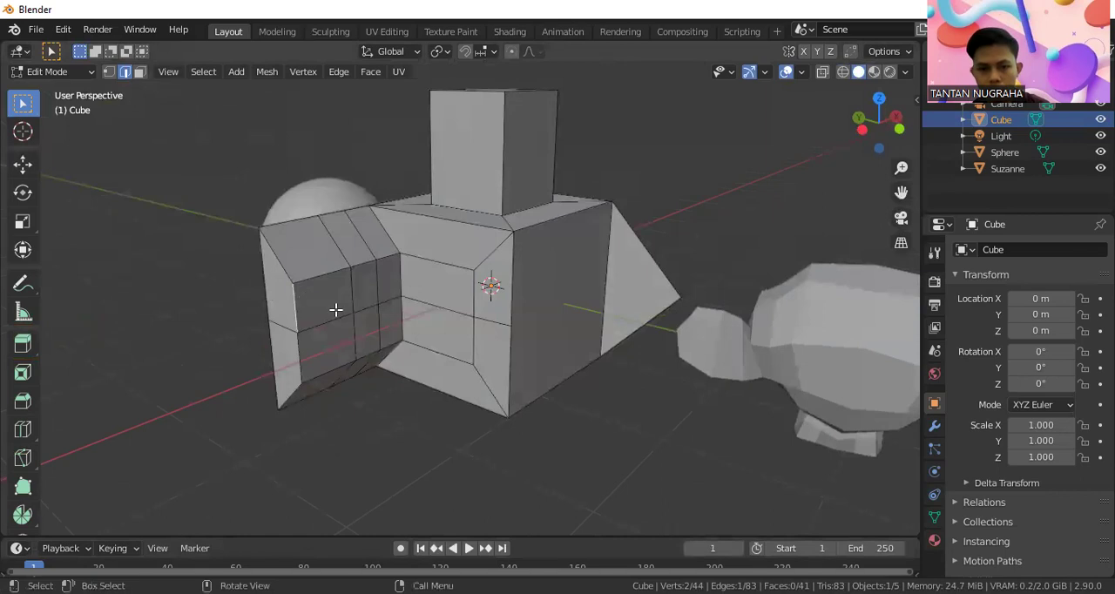
Extrude the top face of the side block's outermost segment upward using face selection and clear the selection
click(139, 71)
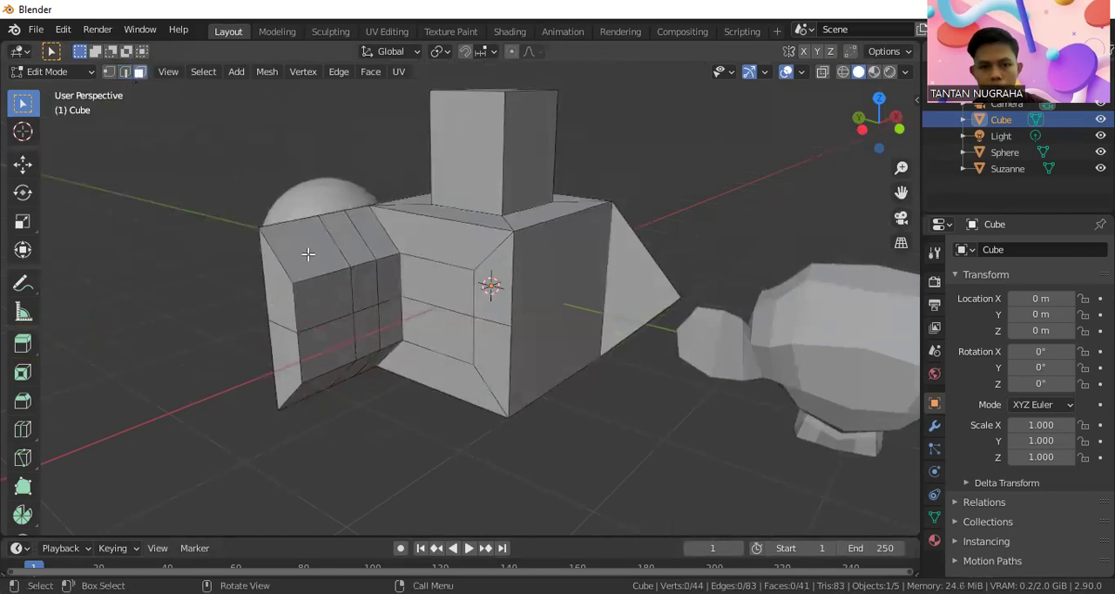
click(307, 253)
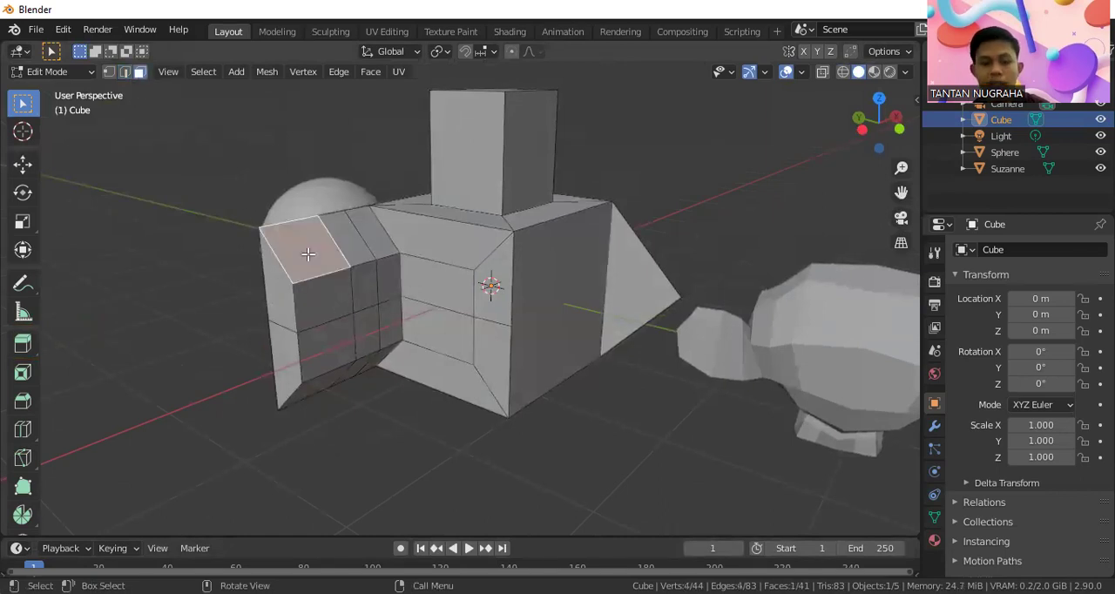
key(e)
click(390, 197)
middle_drag(399, 243, 665, 219)
click(682, 204)
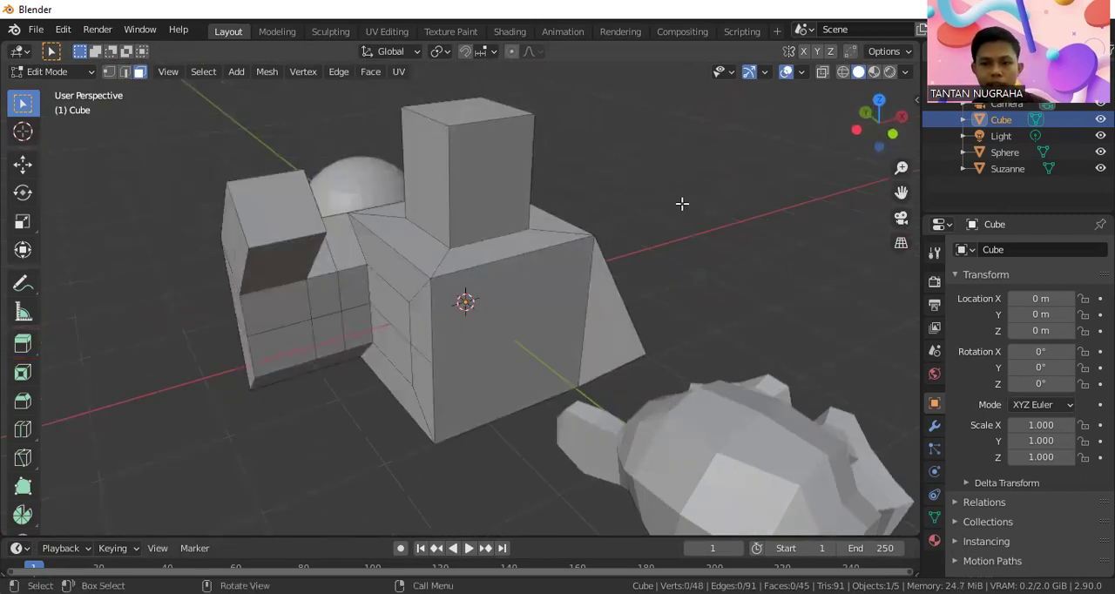
Try adding a 2 m cube at the world origin while still in Edit Mode, and undo the addition
scroll(595, 224, down, 6)
middle_drag(597, 276, 338, 241)
middle_drag(420, 262, 433, 282)
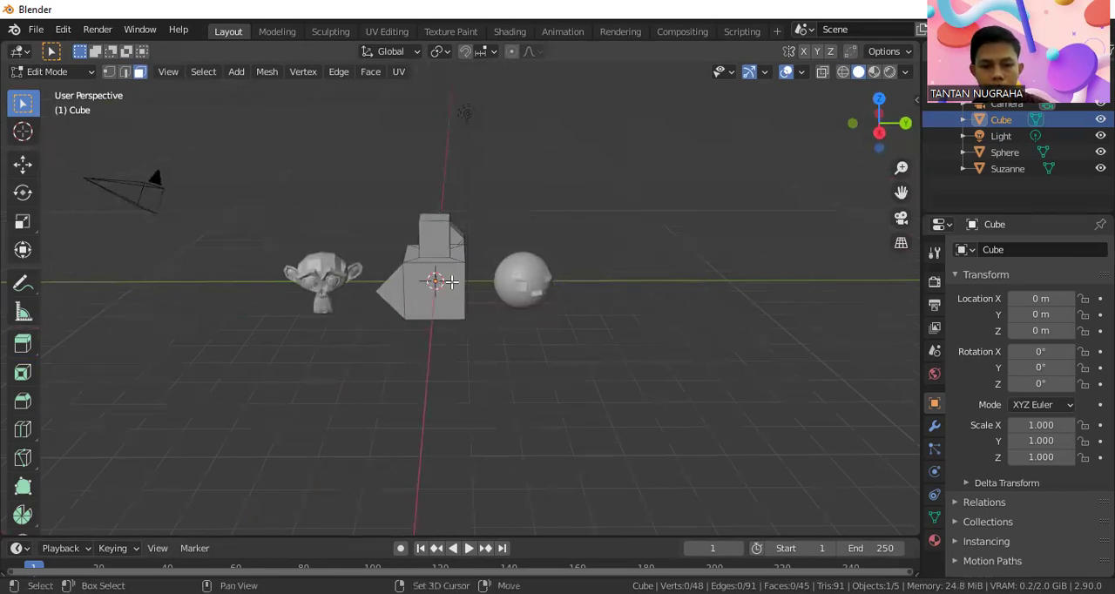
key(shift+a)
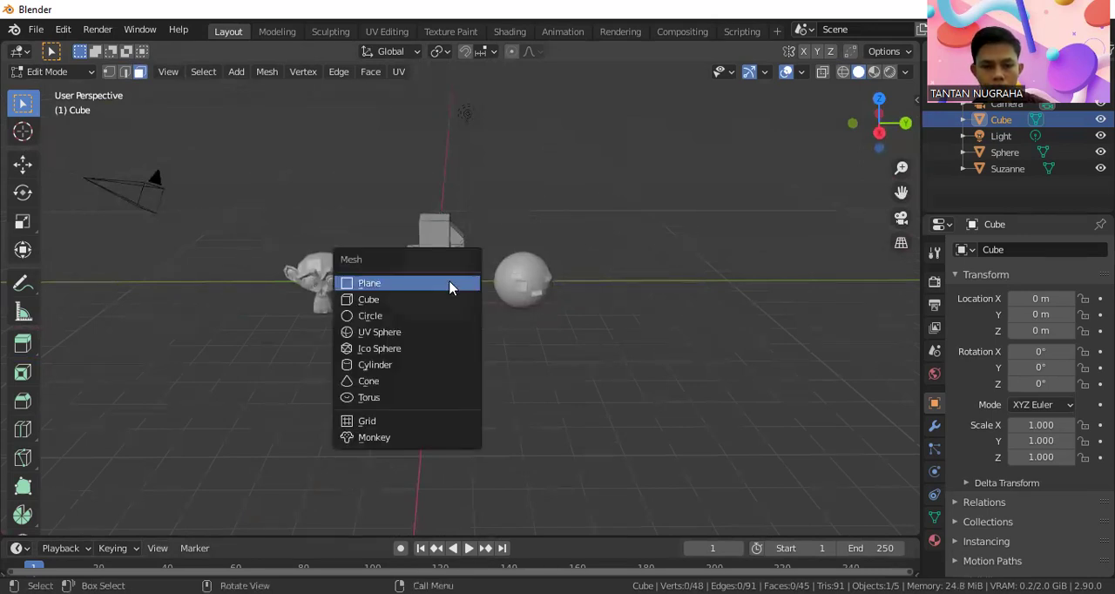
click(397, 299)
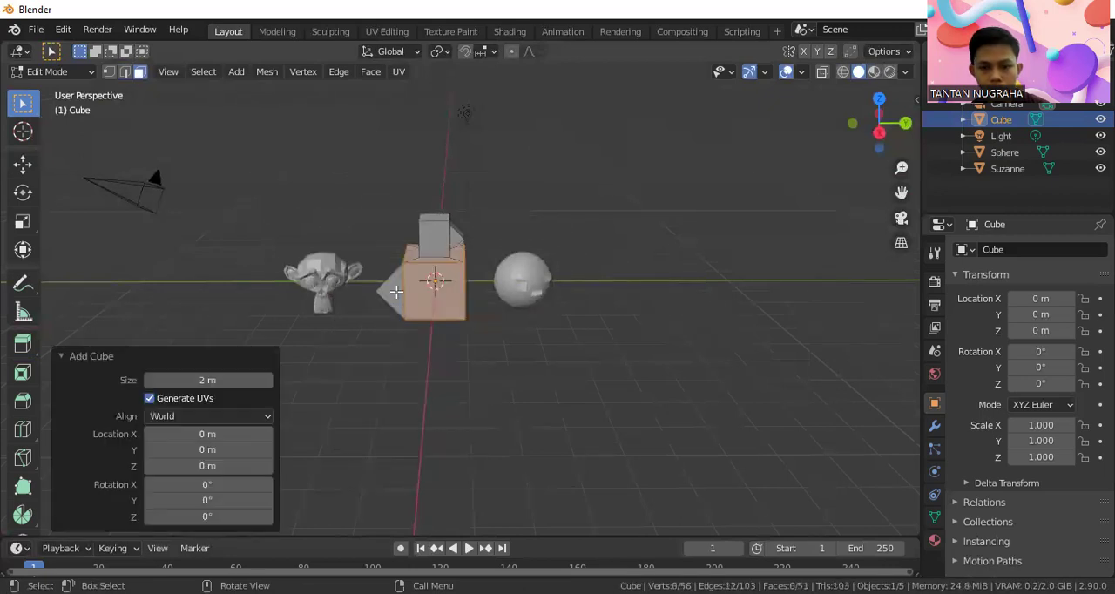
middle_drag(559, 285, 444, 274)
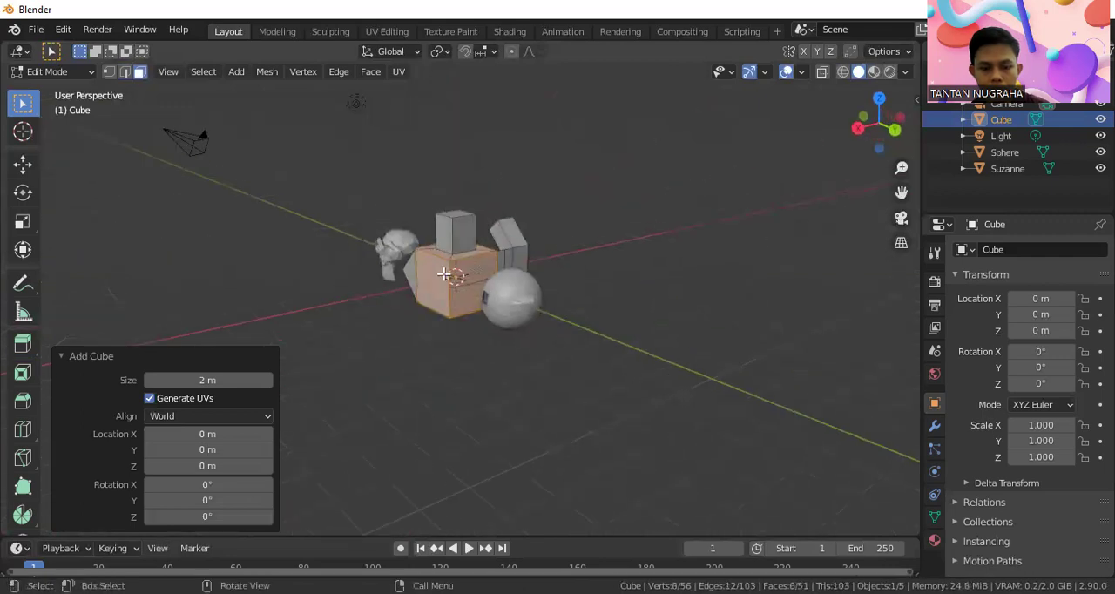
click(54, 71)
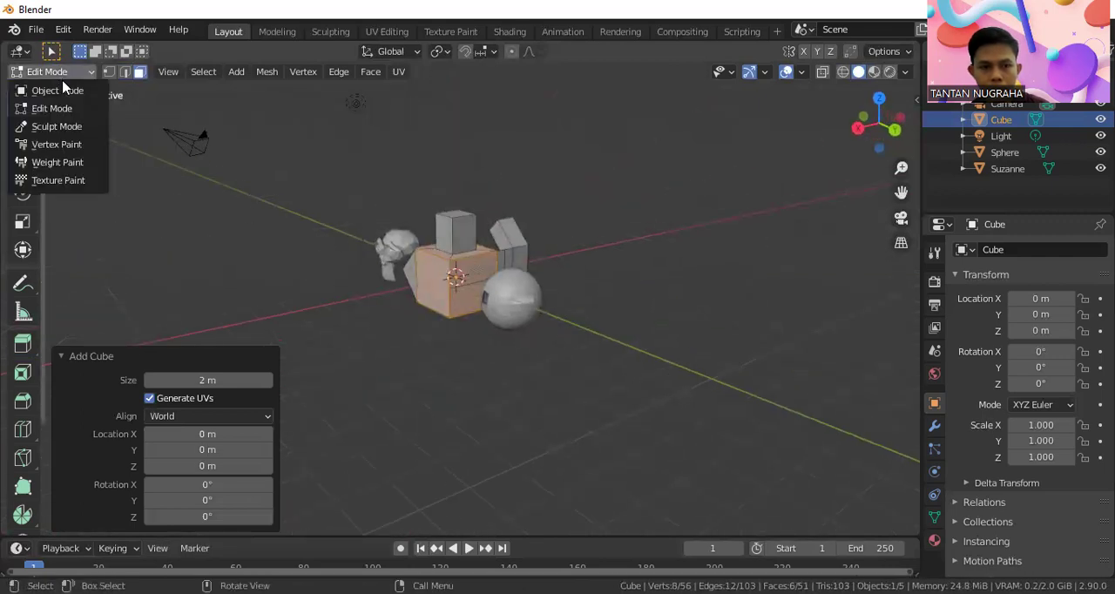
click(48, 76)
key(Tab)
click(540, 252)
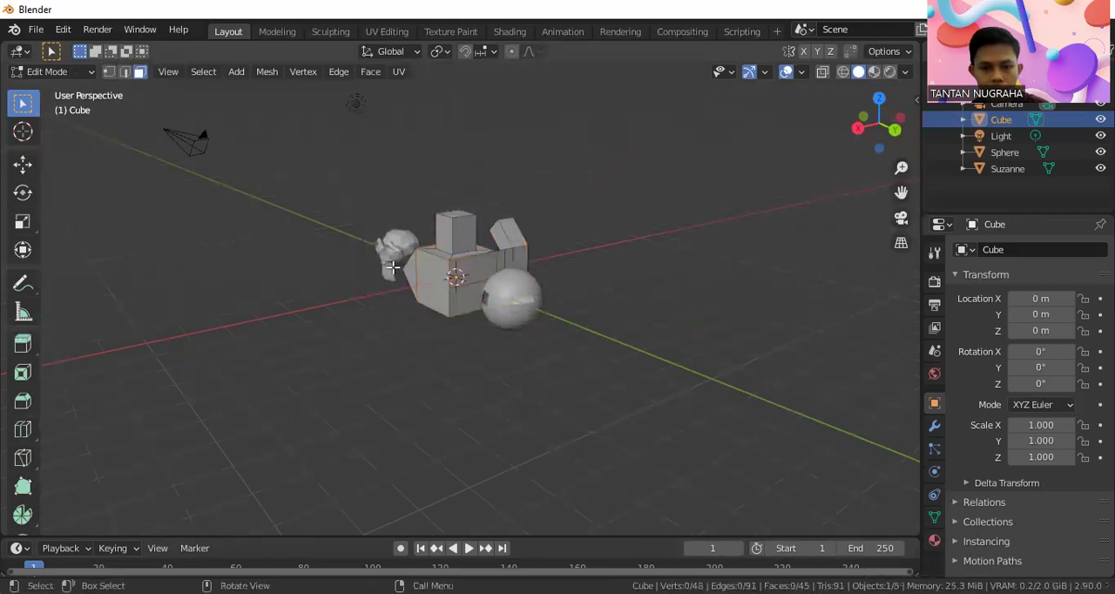
Switch the edited cube from Edit Mode to Object Mode
click(54, 72)
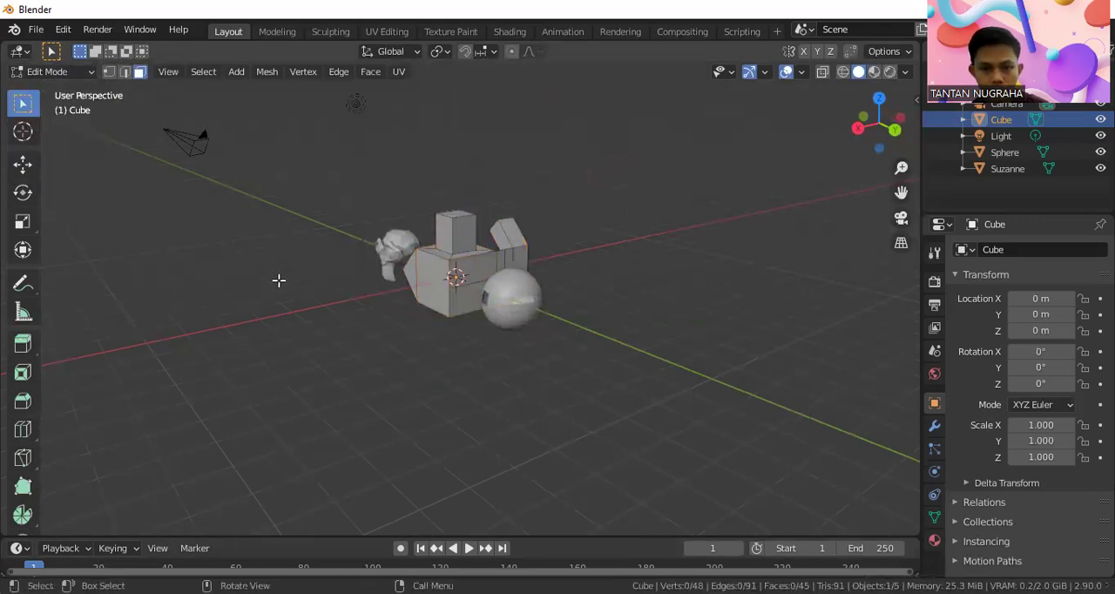
click(52, 71)
click(48, 92)
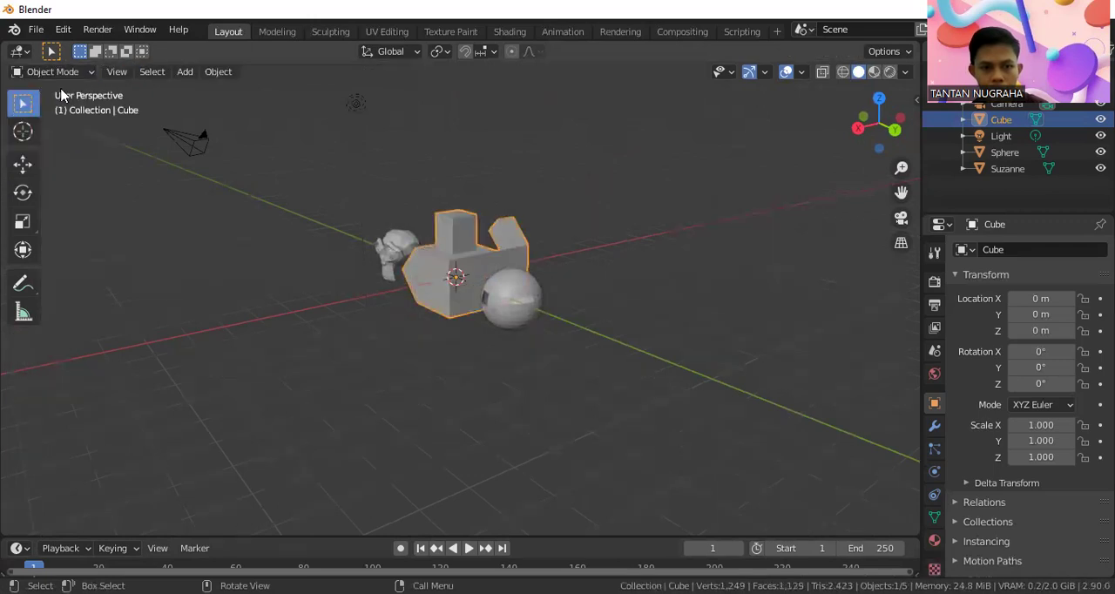
Clear the selection and add a 2 m mesh cube at the world origin as a separate object
click(326, 290)
middle_drag(340, 293, 391, 286)
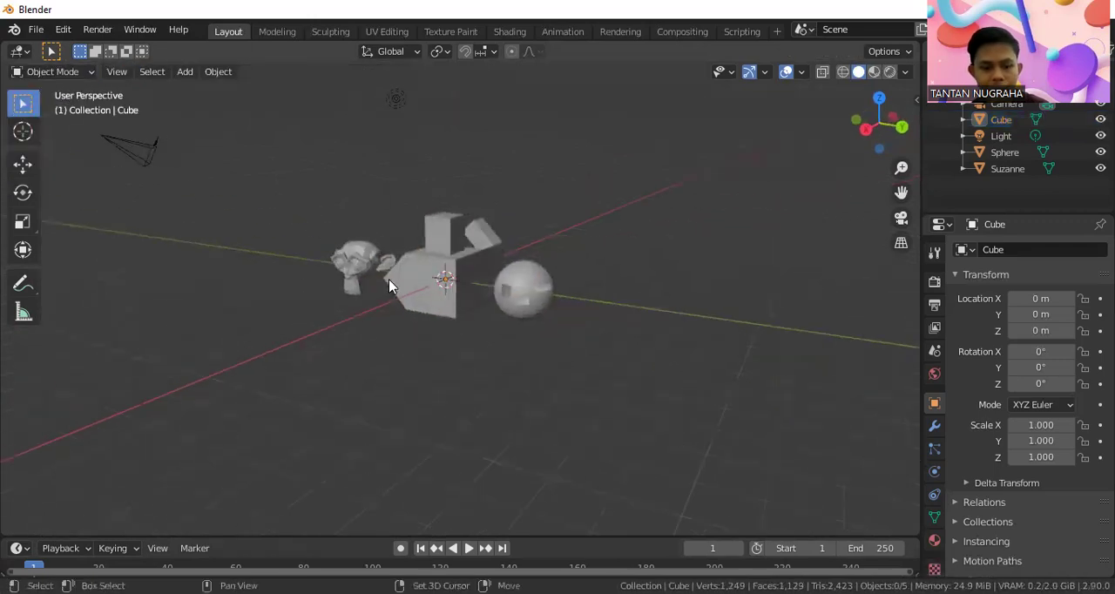
key(shift+a)
mouse_move(348, 281)
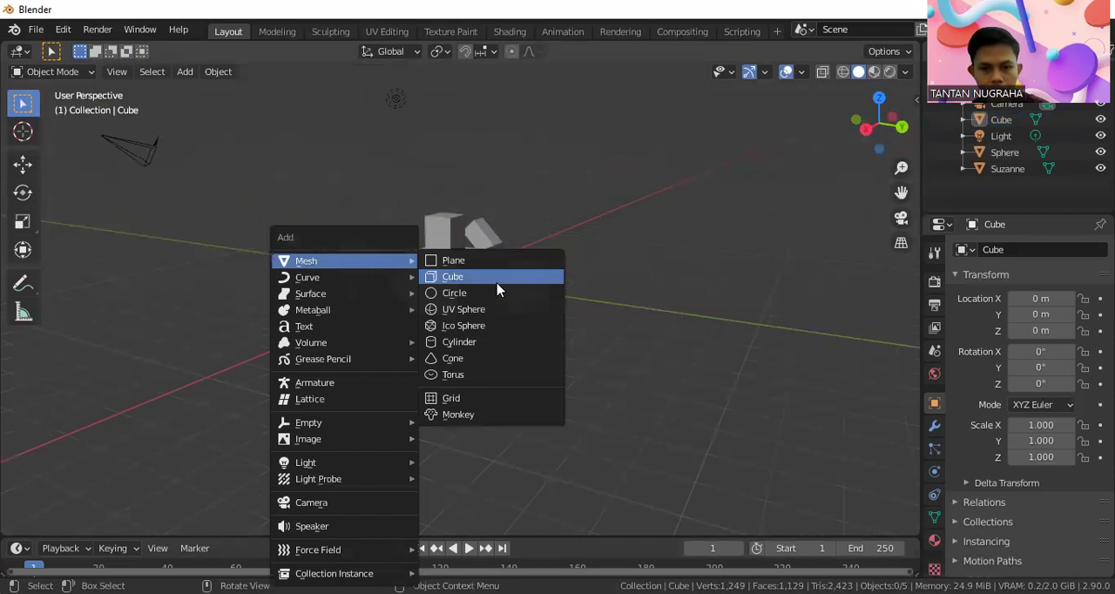
click(497, 283)
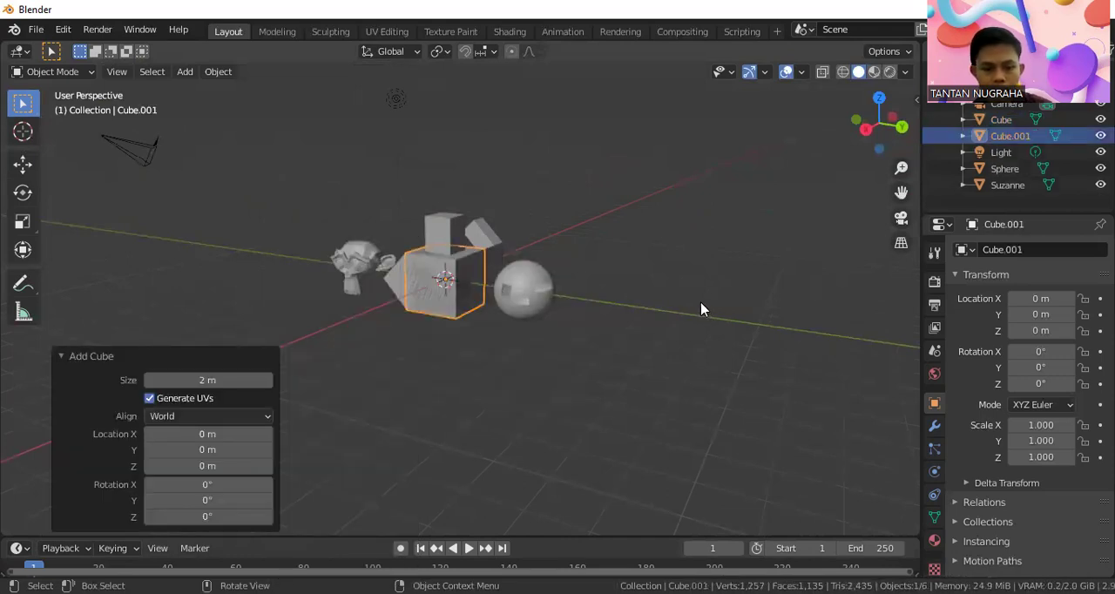
Move the new cube clear of the other objects, about 4.42 m in X, -6.66 m in Y and -1.75 m in Z, and deselect it
key(g)
click(410, 373)
middle_drag(452, 355, 478, 331)
scroll(270, 349, down, 2)
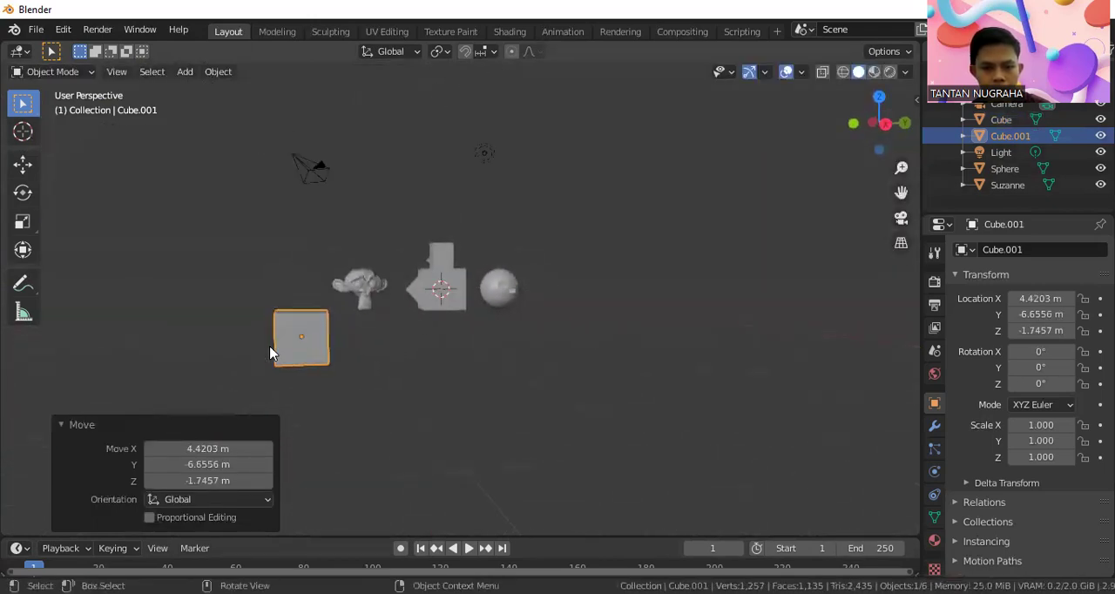
scroll(270, 353, up, 3)
click(321, 354)
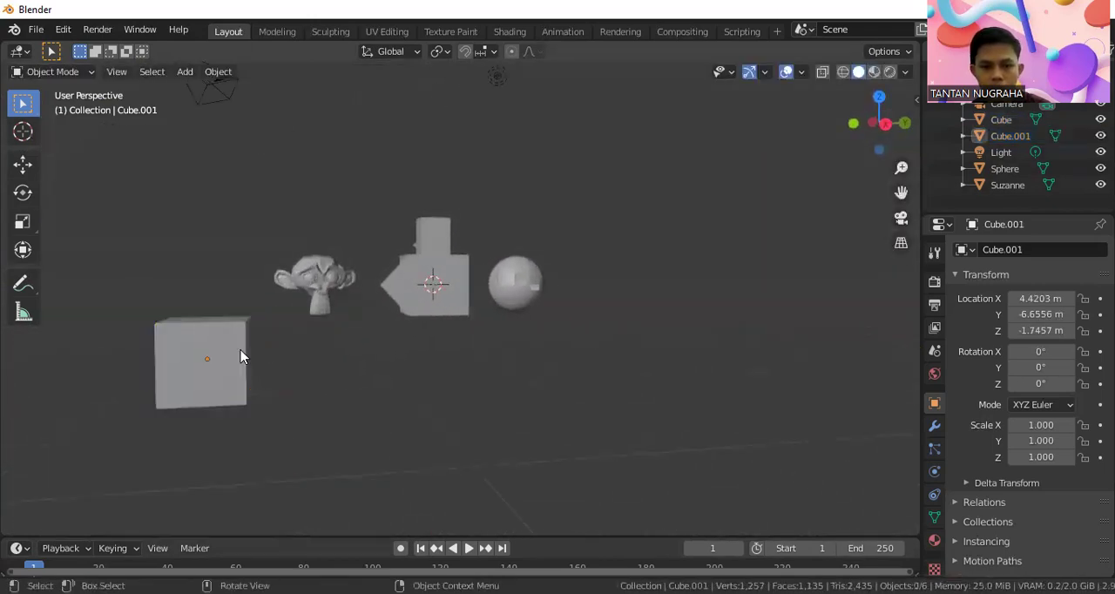
Duplicate the new cube, place the copy beside it about 2.99 m along Y and 0.74 m along X, and clear the selection
click(235, 350)
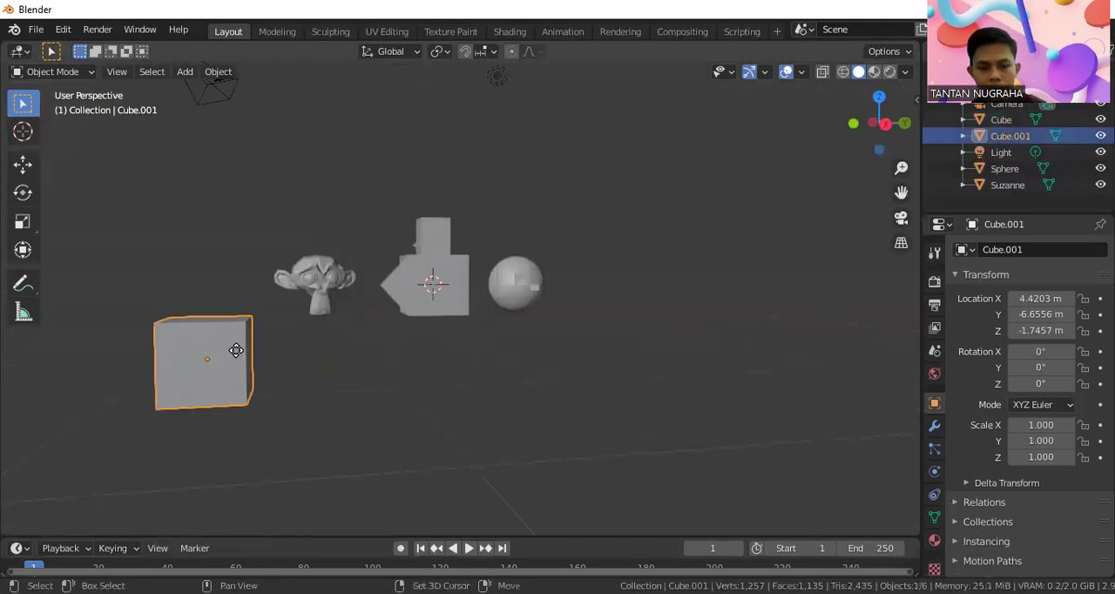
key(shift+d)
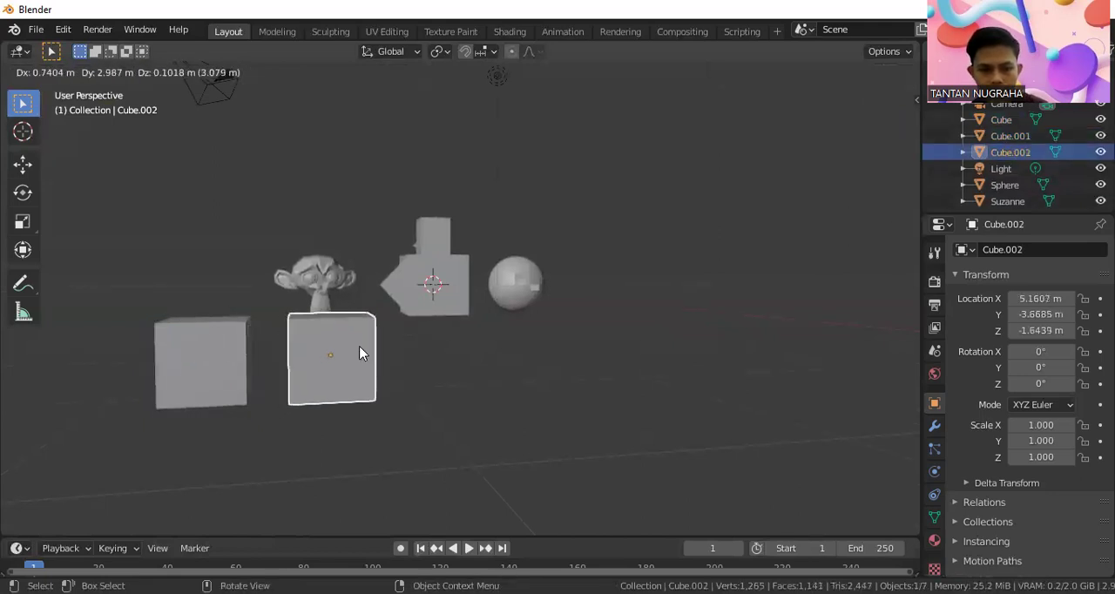
click(359, 350)
scroll(289, 375, down, 3)
middle_drag(291, 376, 364, 381)
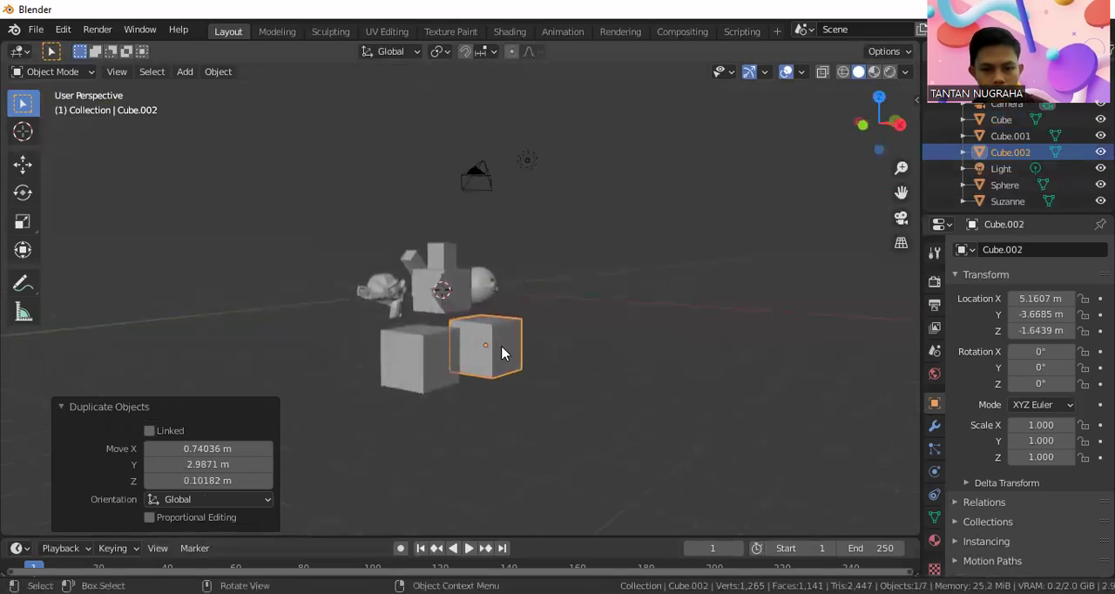
key(alt+a)
scroll(442, 365, up, 3)
scroll(442, 366, up, 2)
middle_drag(442, 373, 409, 366)
scroll(367, 380, down, 2)
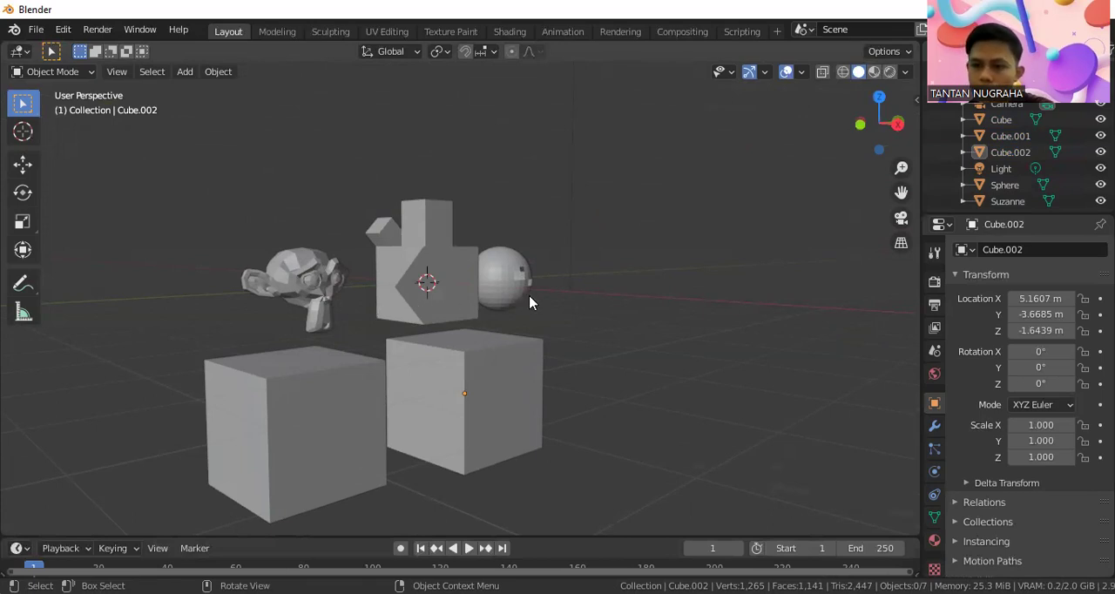
Select the original of the two separate cubes and switch it to Edit Mode
click(283, 361)
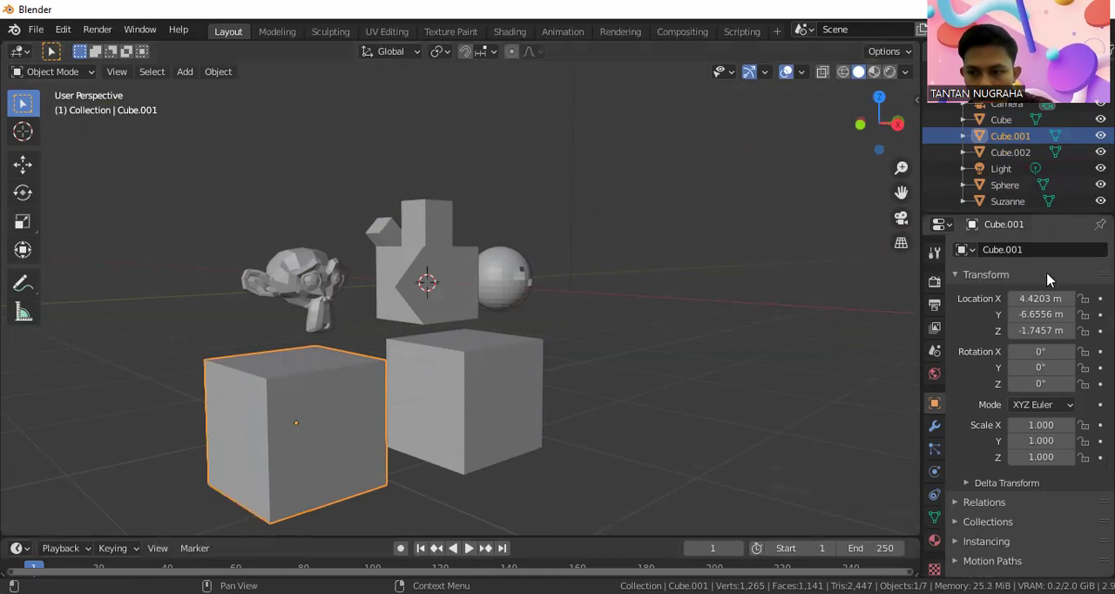
click(935, 428)
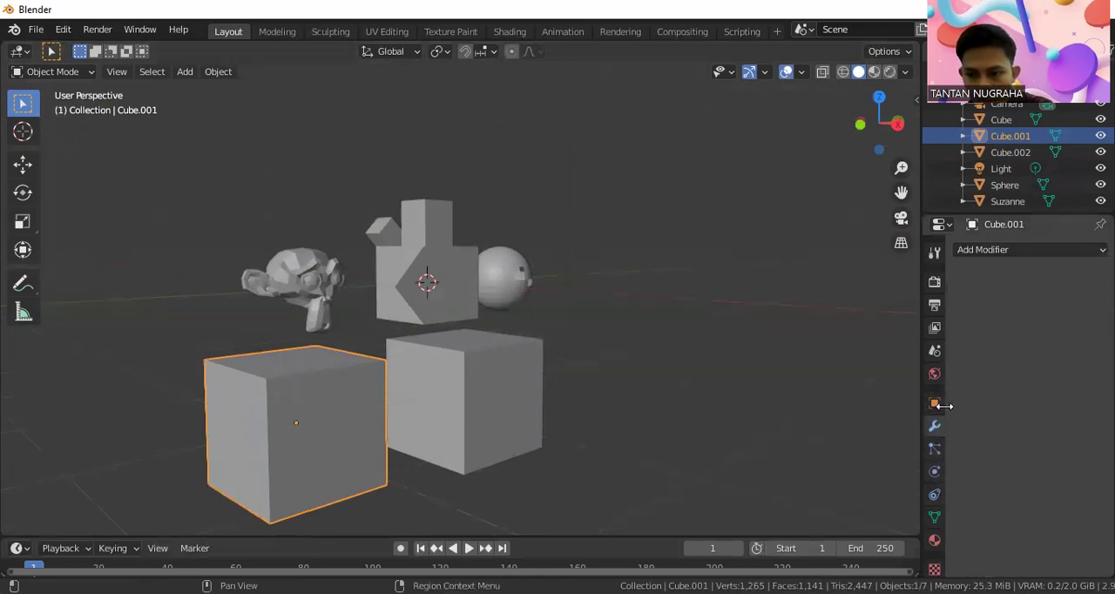
click(935, 405)
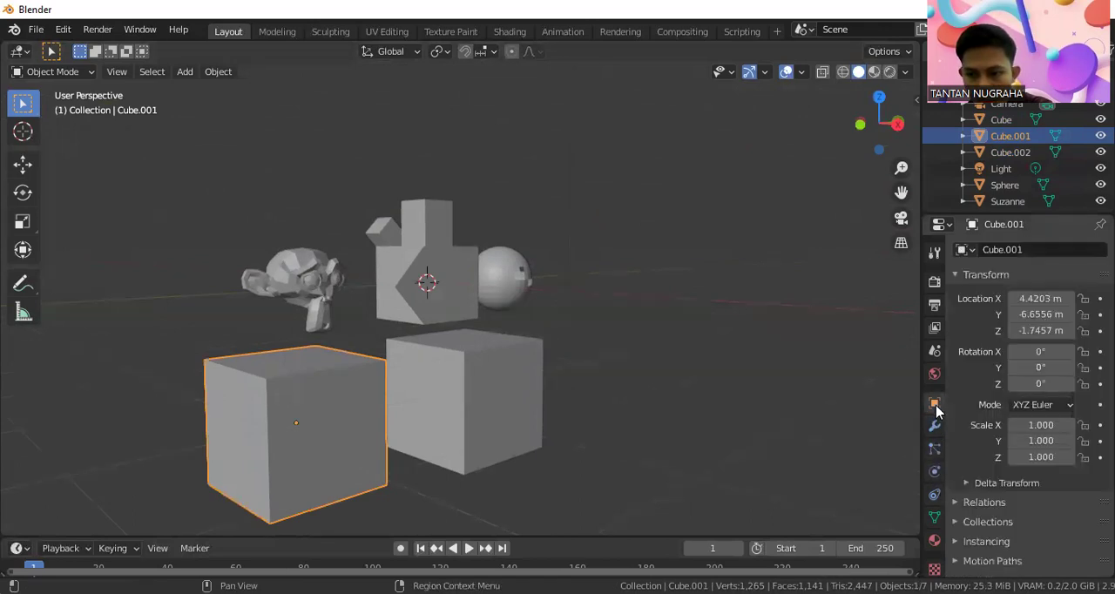
click(957, 275)
click(957, 274)
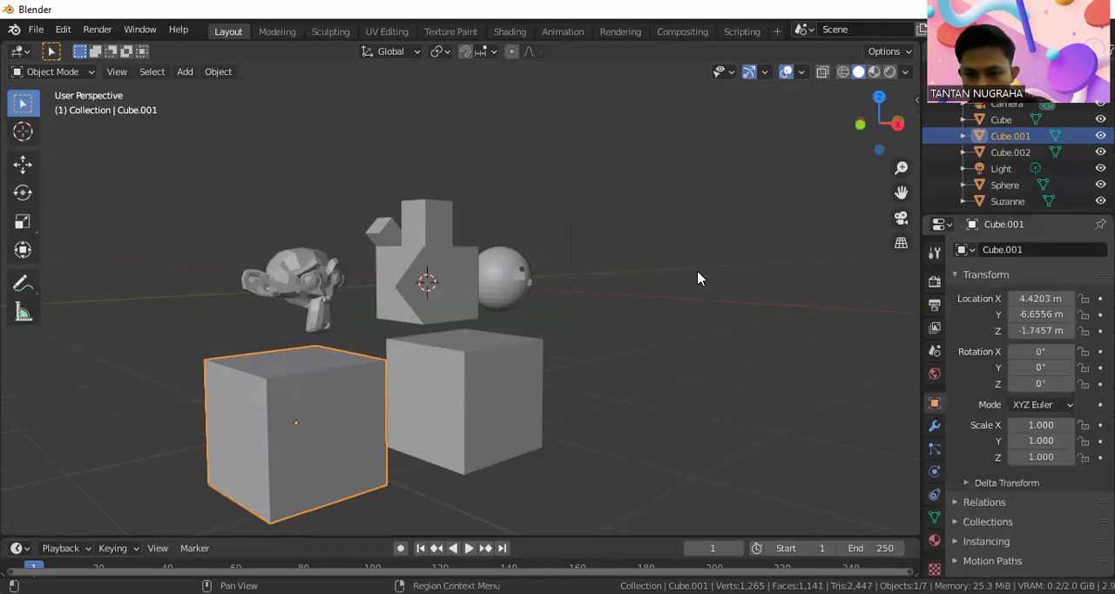
click(51, 71)
click(52, 108)
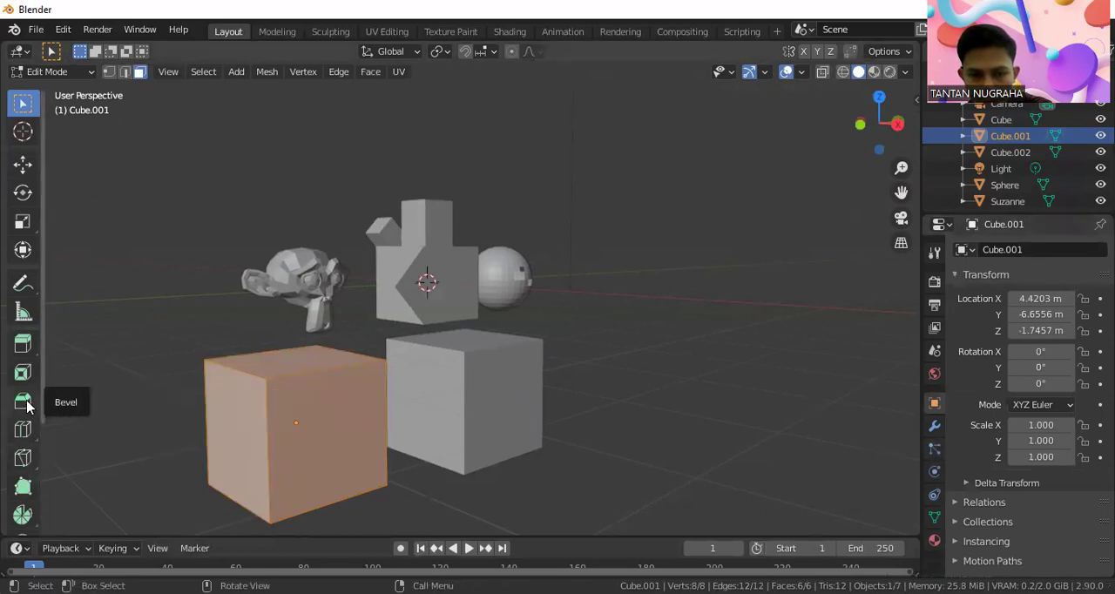
Bevel all edges of this cube with a single segment and a width of about 0.2 m, and clear the selection
click(26, 405)
mouse_move(294, 349)
mouse_down()
mouse_move(304, 381)
mouse_move(297, 348)
mouse_up()
drag(292, 302, 311, 323)
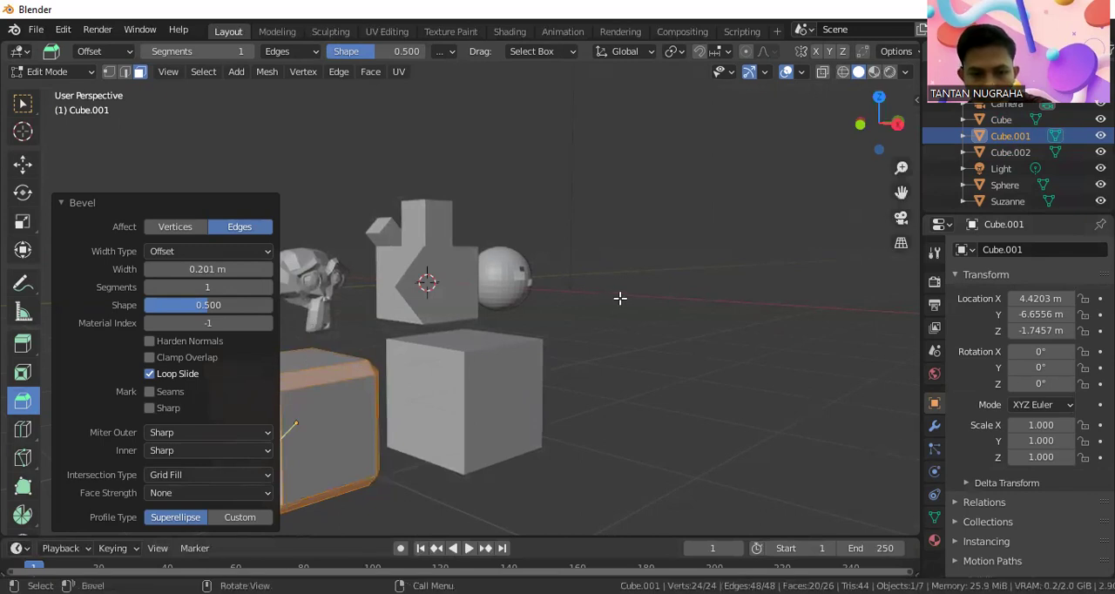
click(215, 252)
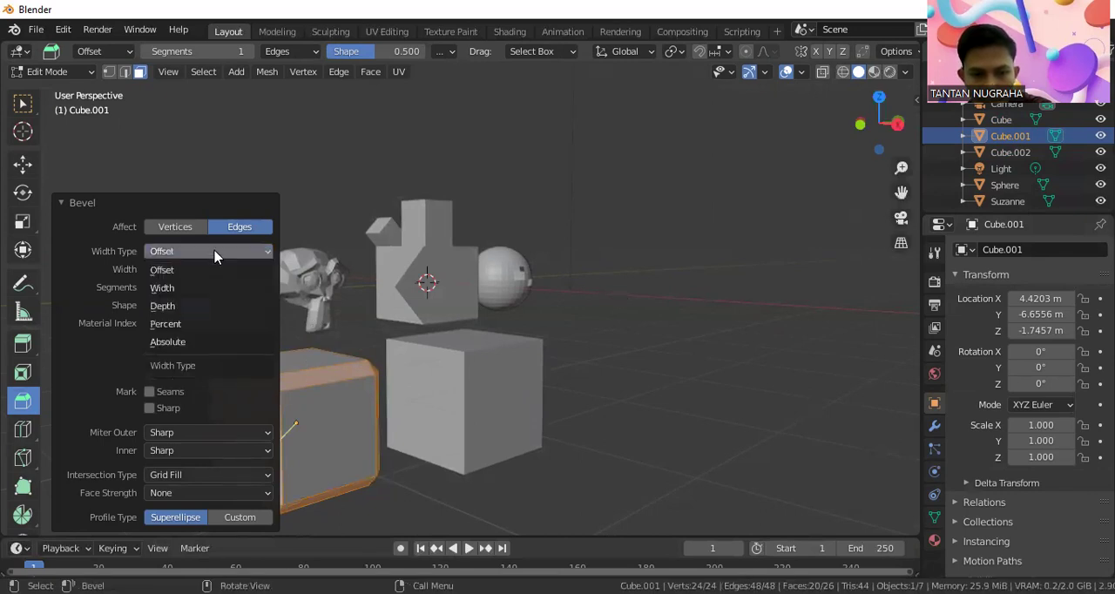
click(215, 251)
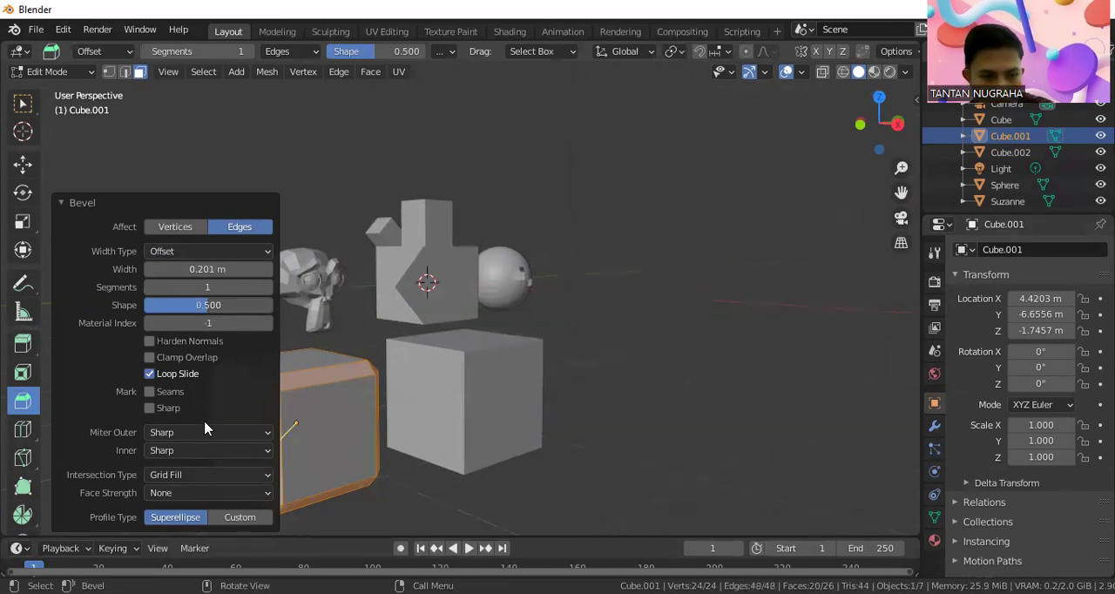
click(630, 303)
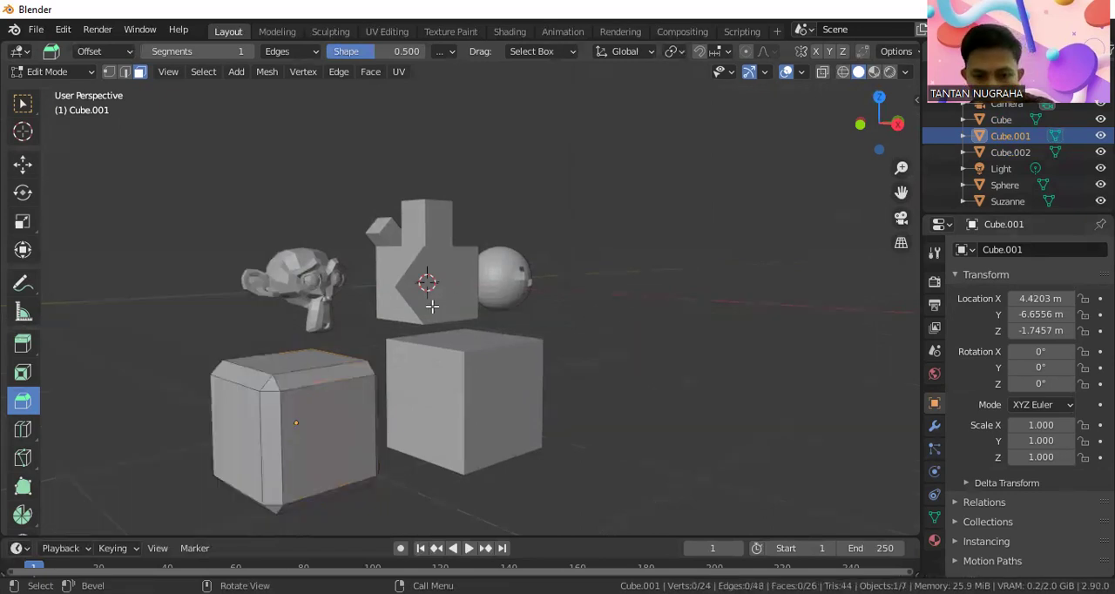
scroll(261, 393, up, 1)
scroll(261, 393, down, 1)
middle_drag(273, 413, 273, 342)
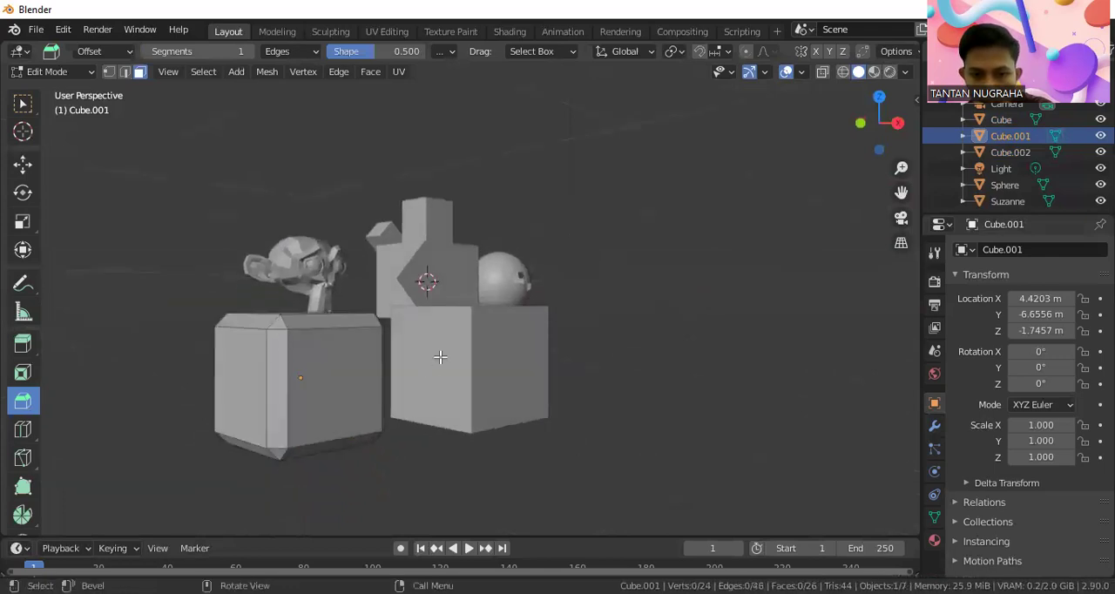
Return the bevelled cube to Object Mode, and select the duplicate cube and switch it to Edit Mode
click(83, 72)
click(48, 91)
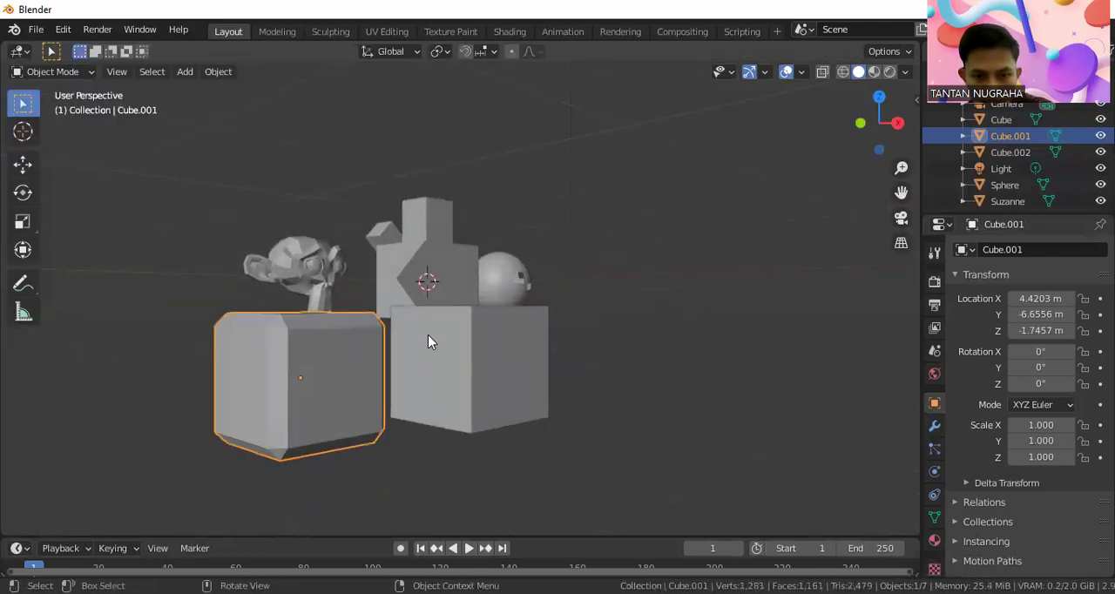
click(427, 336)
click(52, 72)
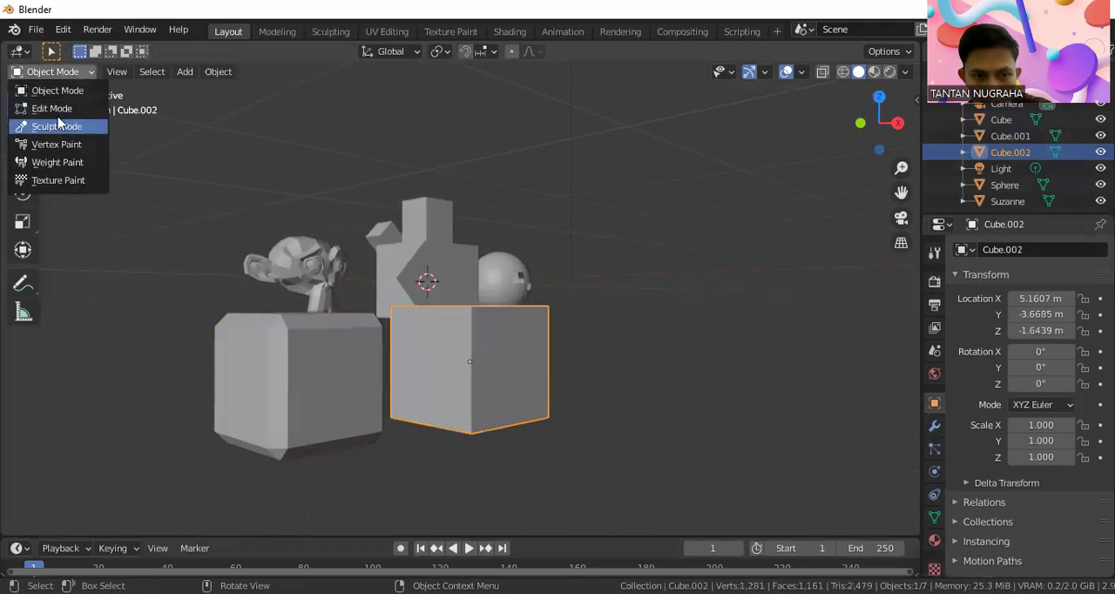
click(53, 108)
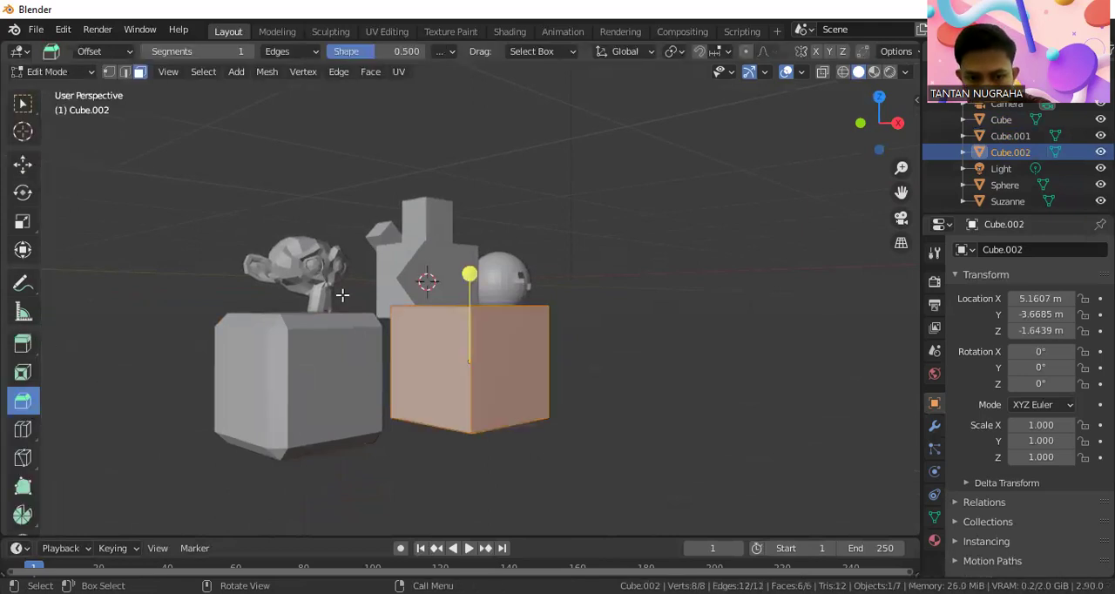
Bevel all edges of the duplicate cube with a width of about 0.31 m and 12 segments, and clear the selection
mouse_move(468, 277)
mouse_down()
mouse_move(473, 305)
mouse_move(471, 228)
mouse_move(476, 259)
mouse_up()
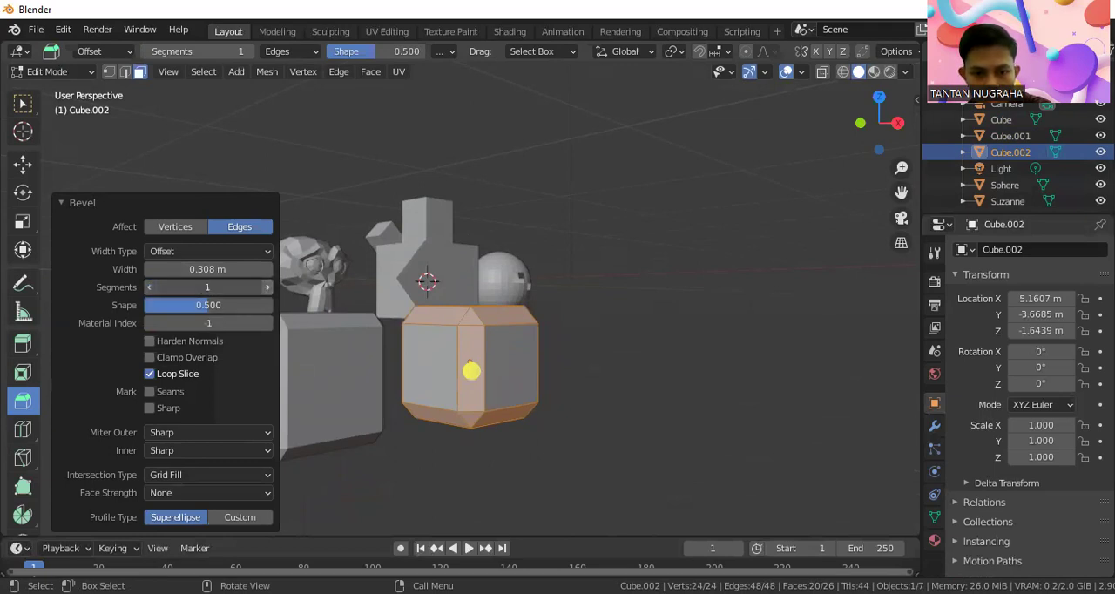
click(267, 289)
click(267, 289)
click(266, 289)
click(266, 289)
click(267, 289)
click(267, 289)
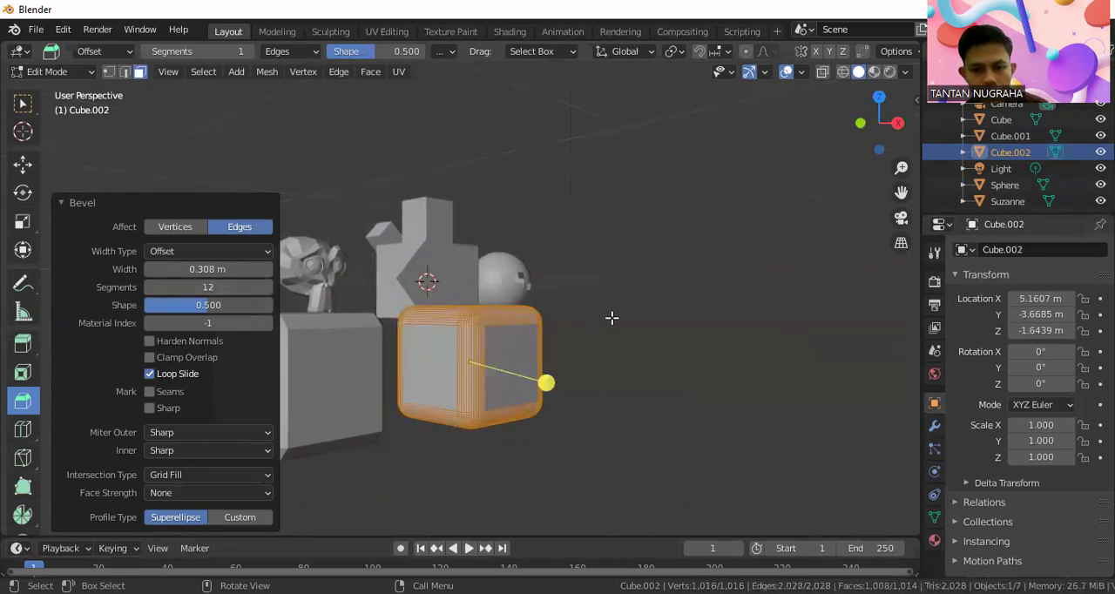
click(615, 319)
scroll(512, 366, up, 3)
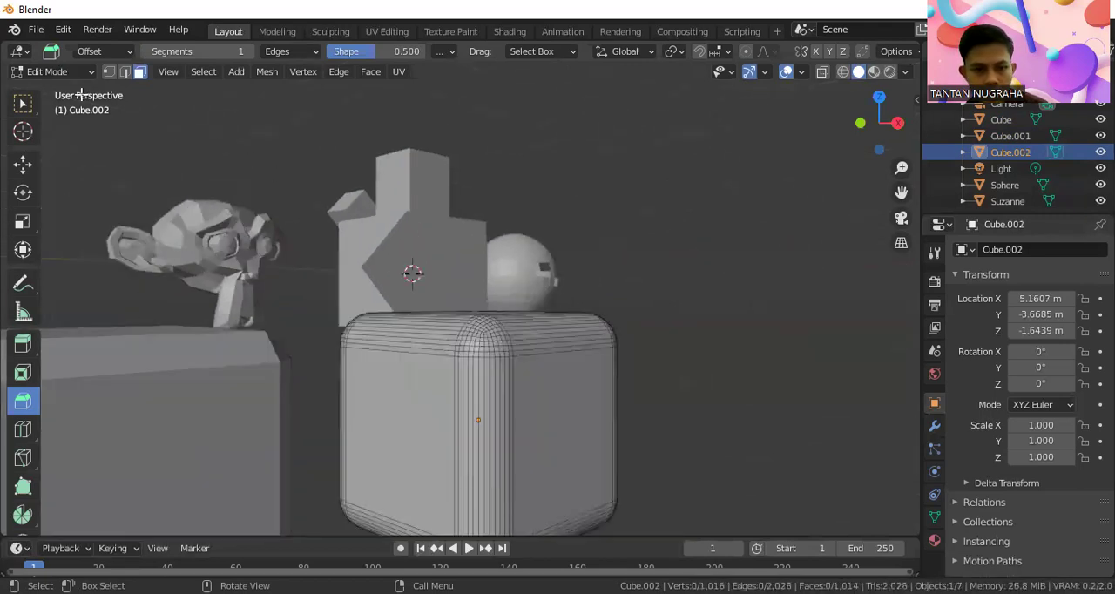
Switch the rounded cube back to Object Mode and compare the two bevelled cubes from another angle
click(54, 72)
click(66, 91)
scroll(475, 377, down, 4)
middle_drag(475, 377, 612, 416)
scroll(208, 324, up, 2)
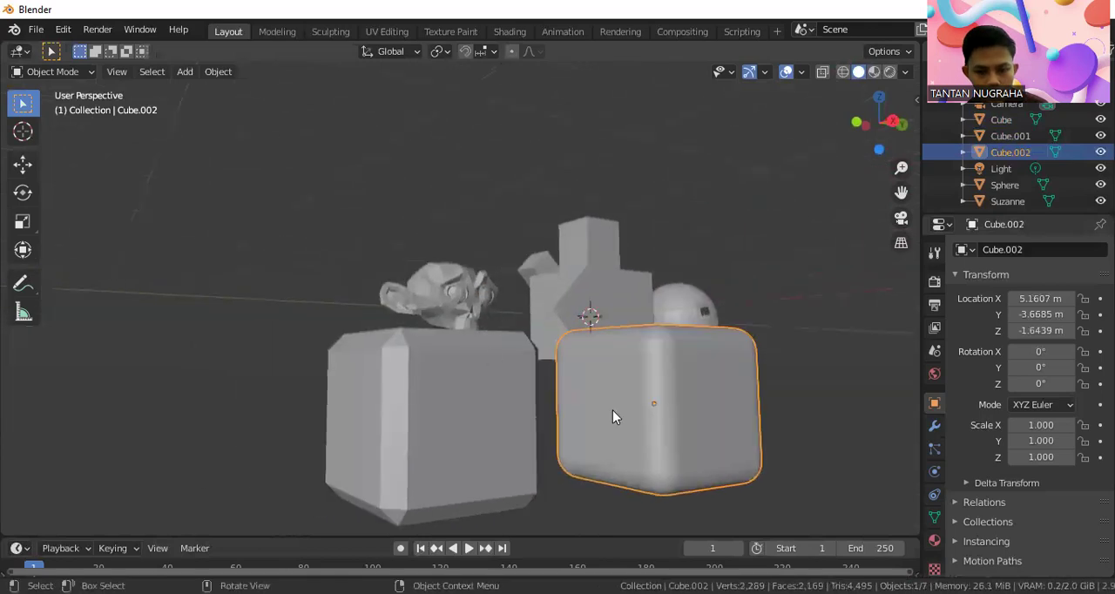